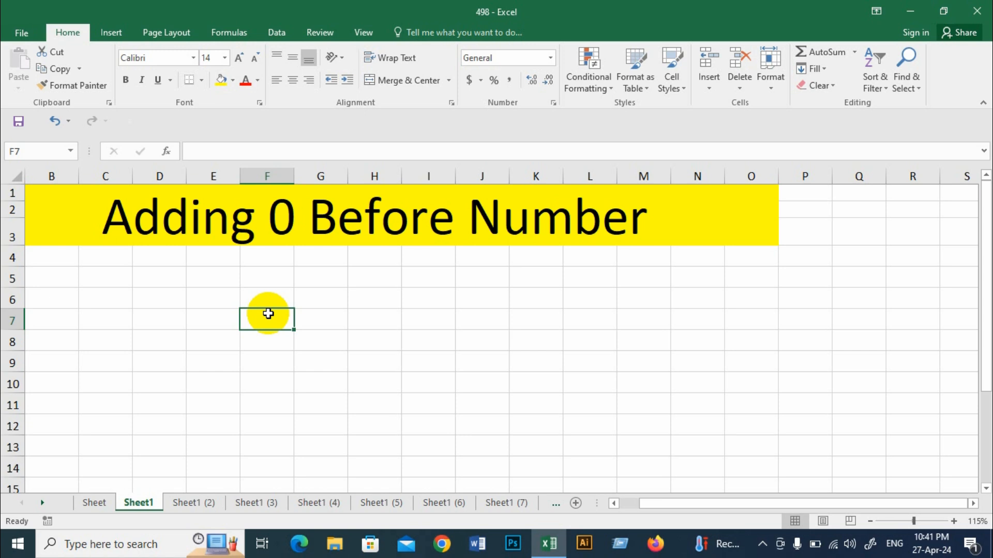
Step: Enter the numbers 0123, 0365 and 0254 into cells F7 to F9
text(0123)
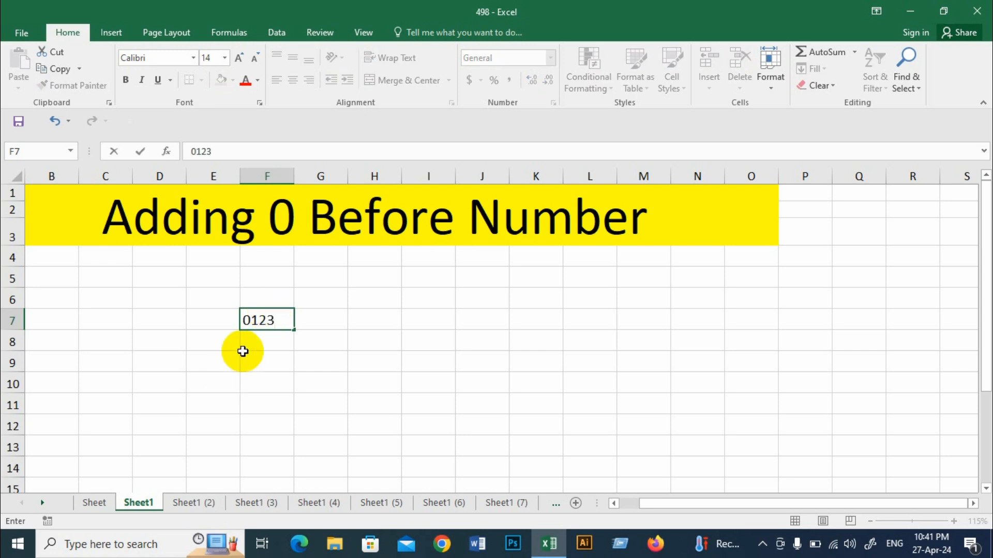
key(Return)
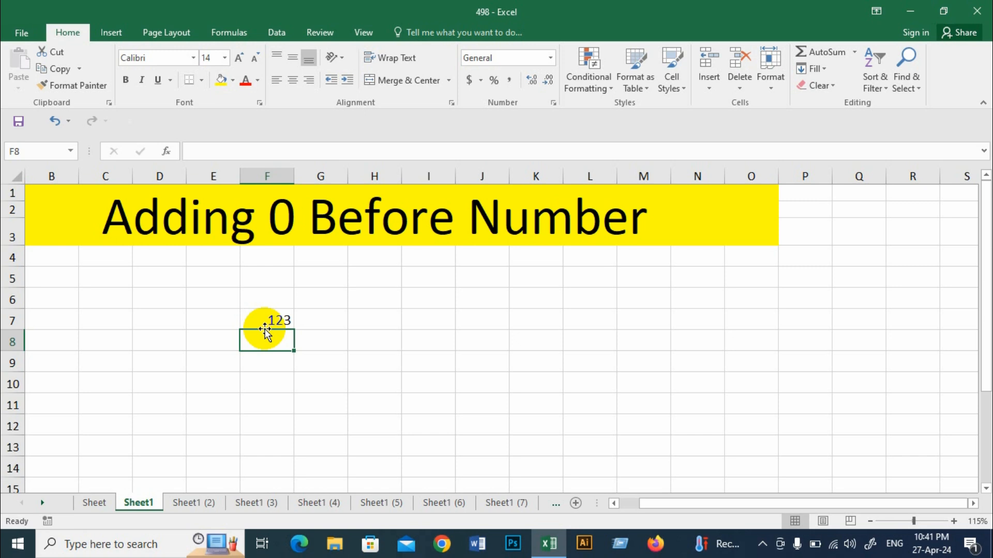
text(0365)
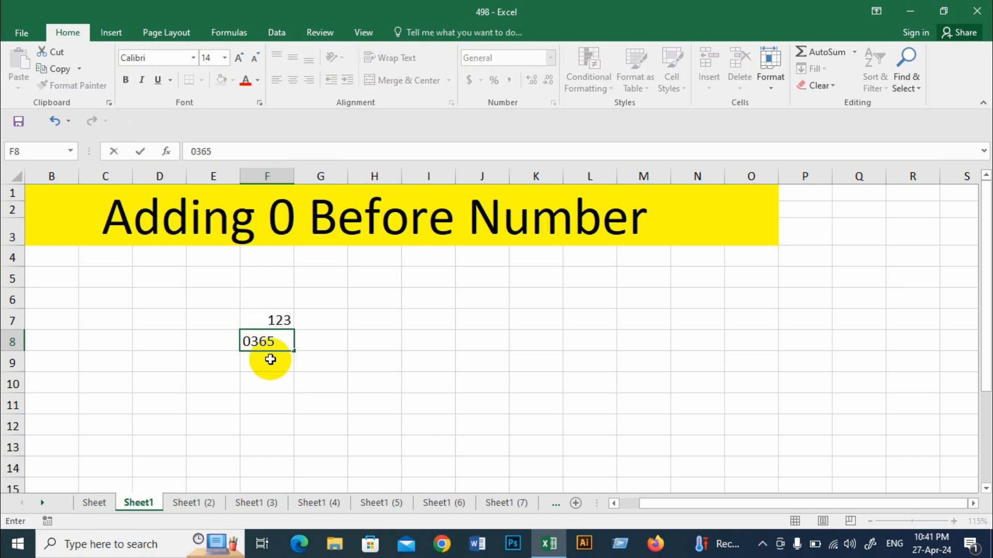
key(Return)
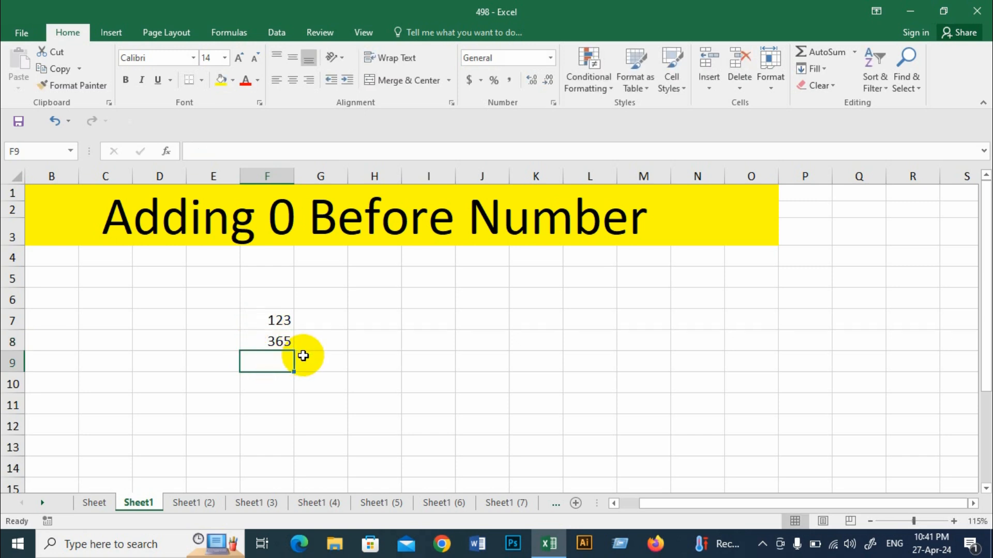
text(0254)
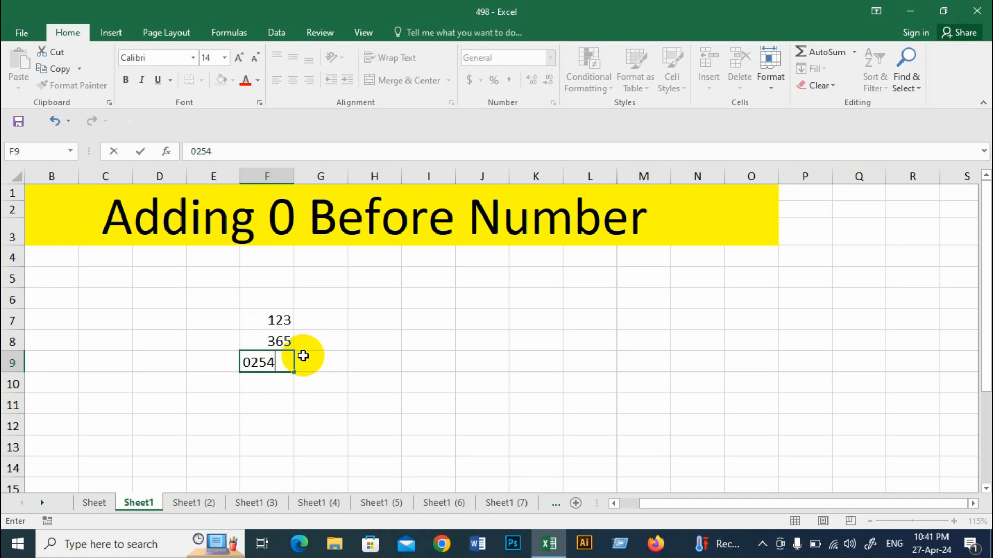
key(Return)
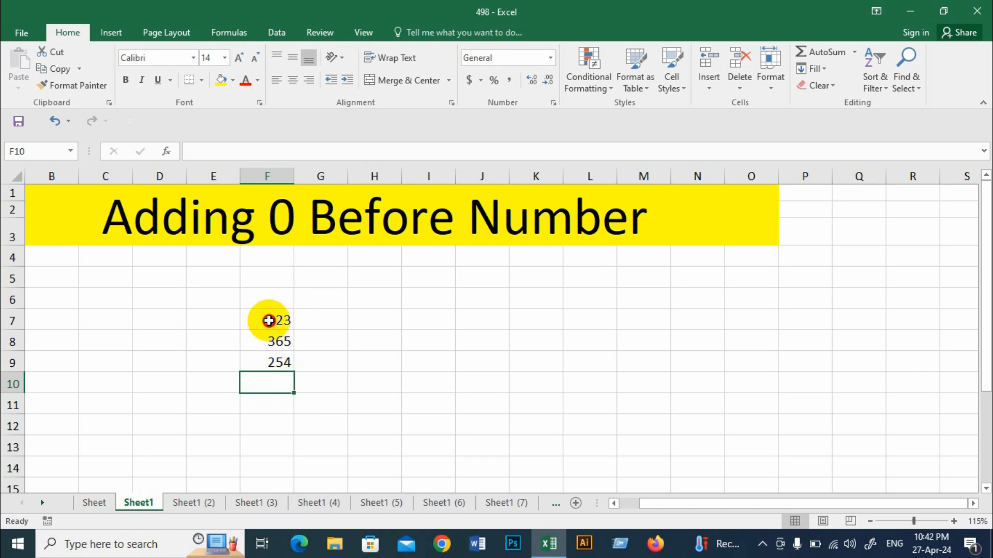
Step: Apply the custom number format 0000 to cells F7:F9
drag(266, 317, 275, 364)
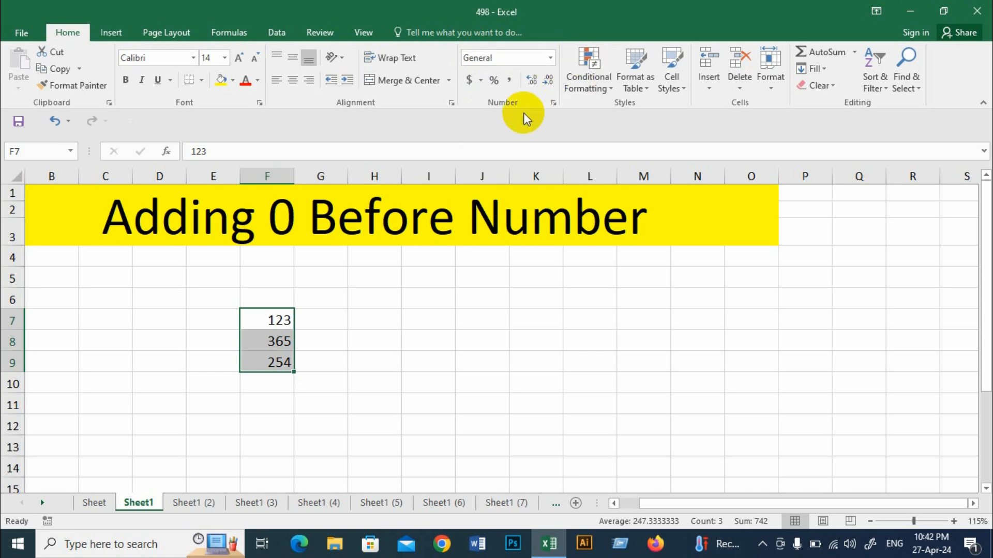
click(553, 104)
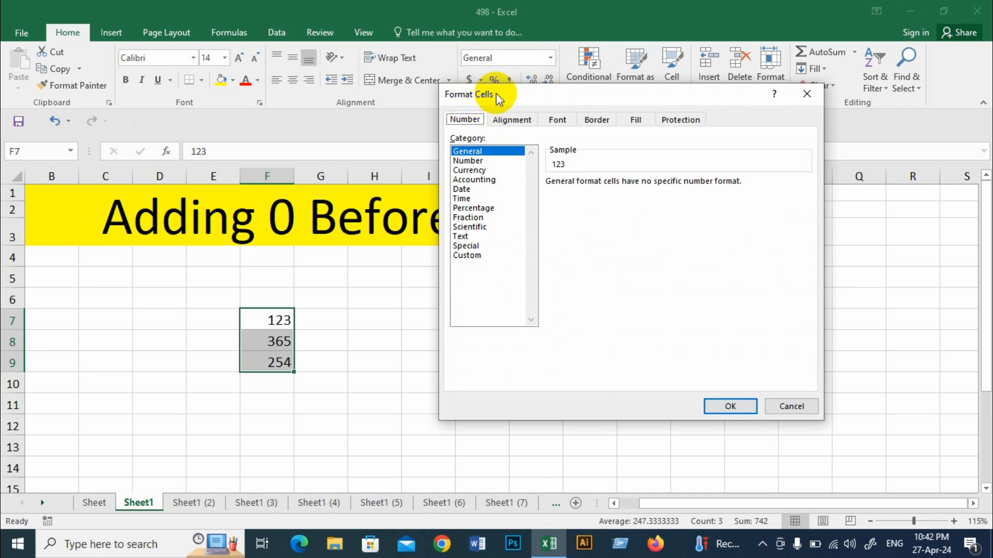
drag(495, 93, 510, 107)
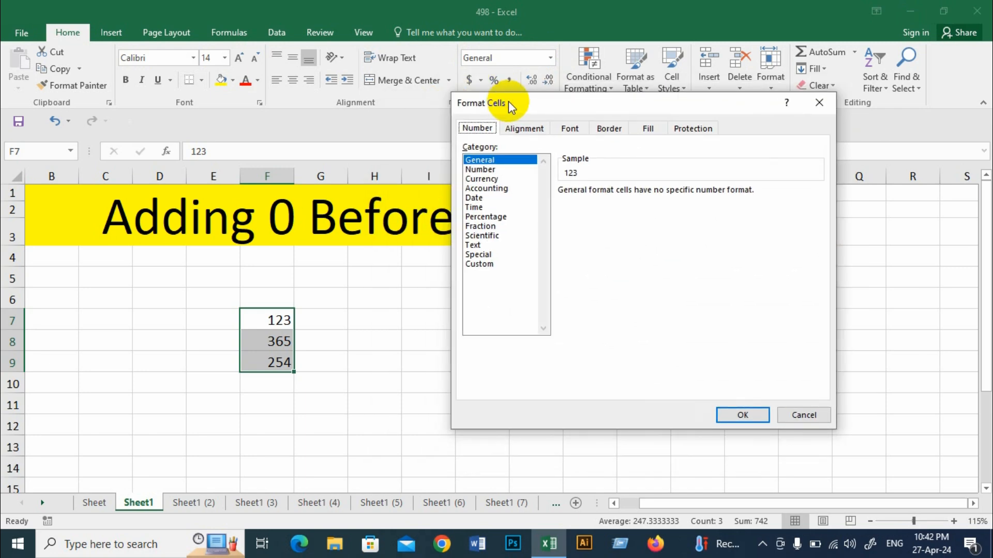
click(486, 265)
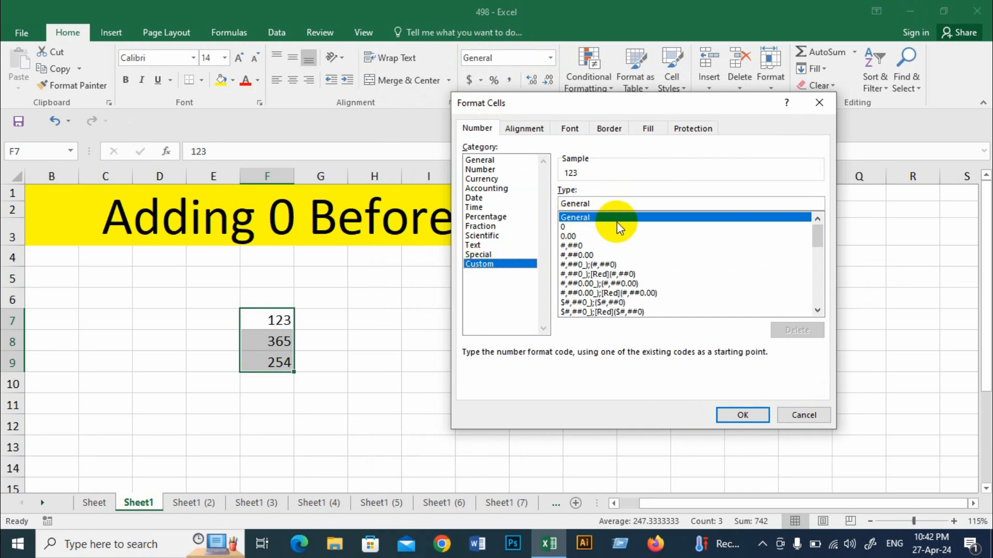
click(569, 227)
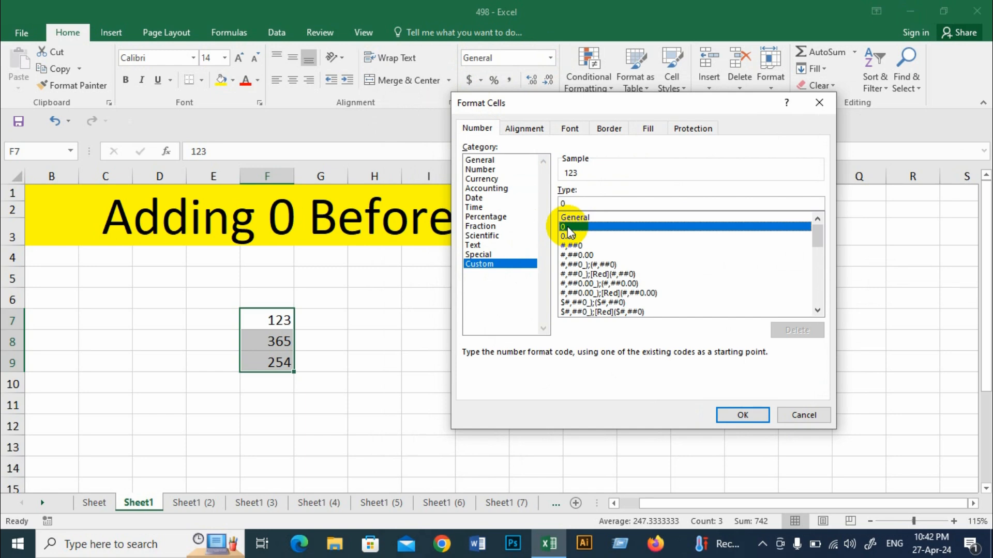
click(575, 201)
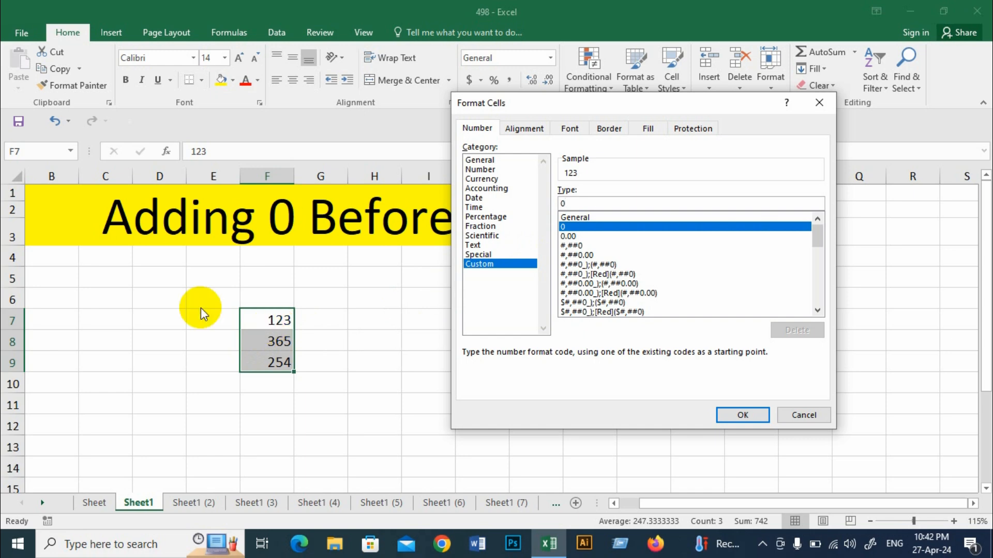
text(0000)
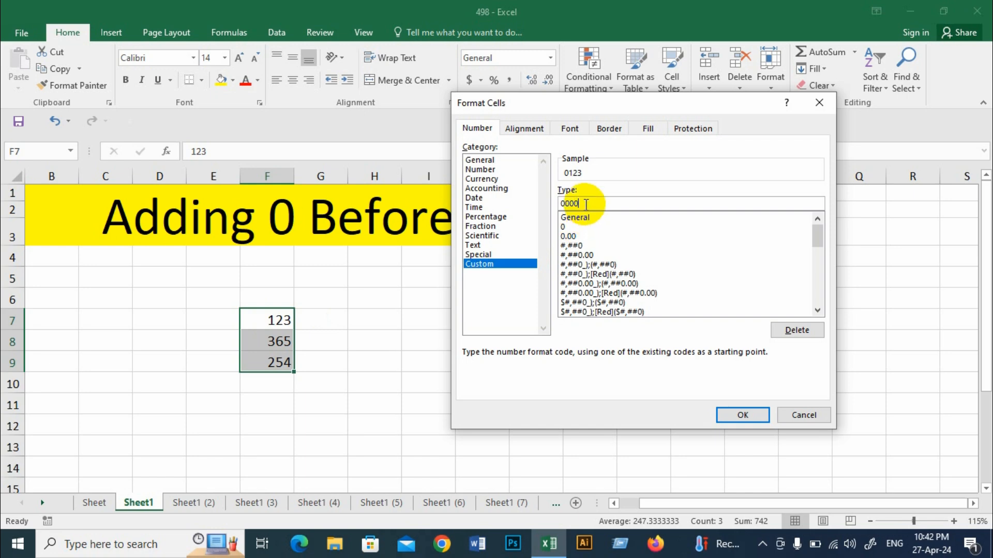
click(743, 415)
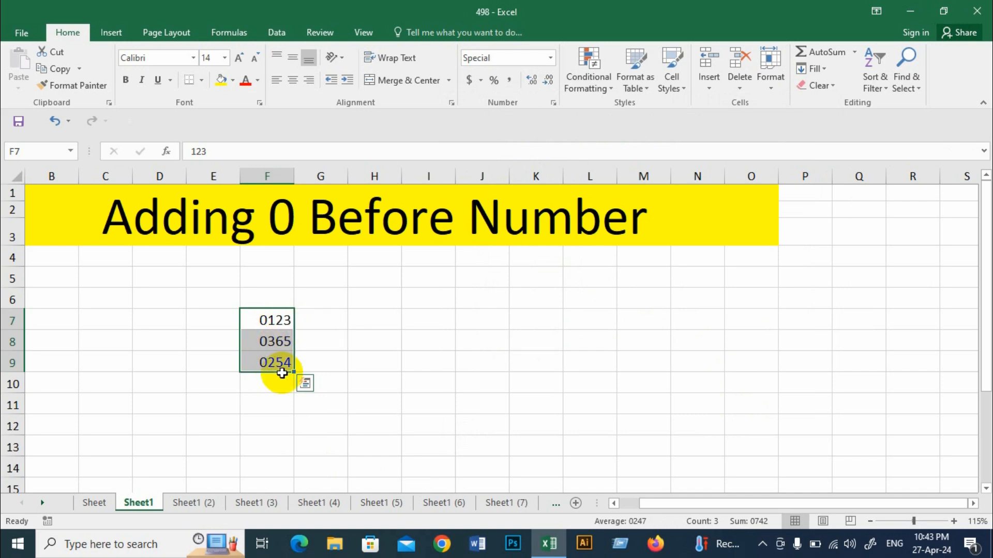
Step: Enter the numbers 026547, 02365, 03254 and 021 into cells G7 to G10
click(323, 321)
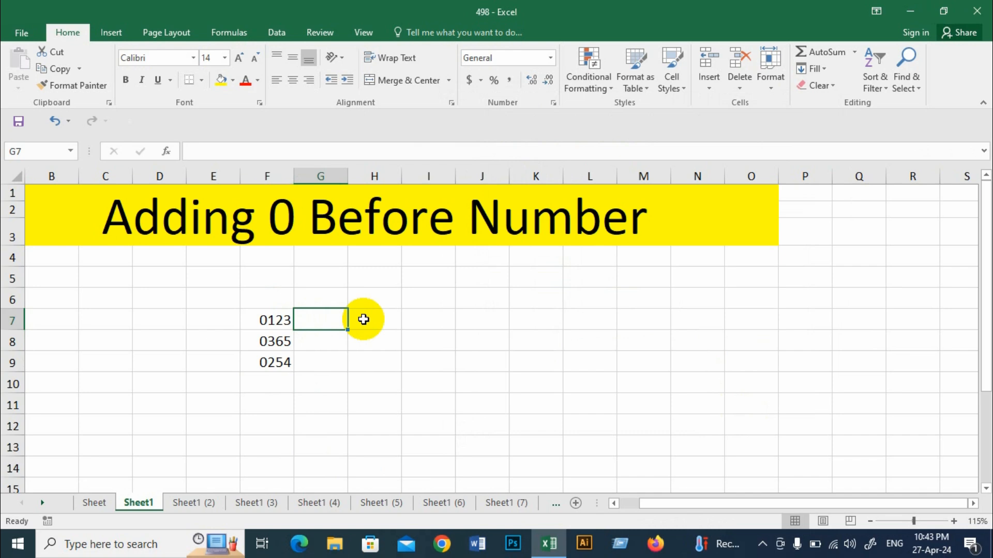
text(026547)
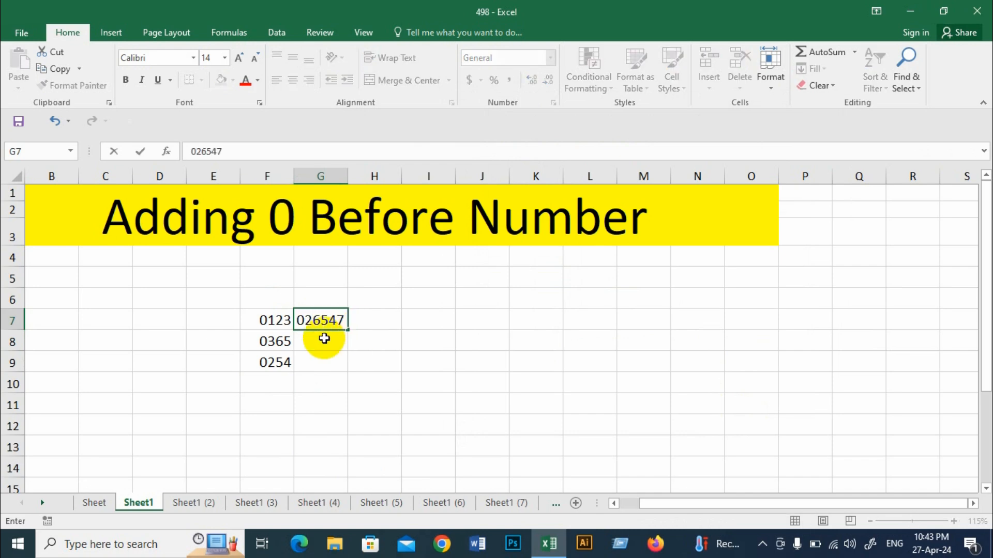
key(Return)
text(02365)
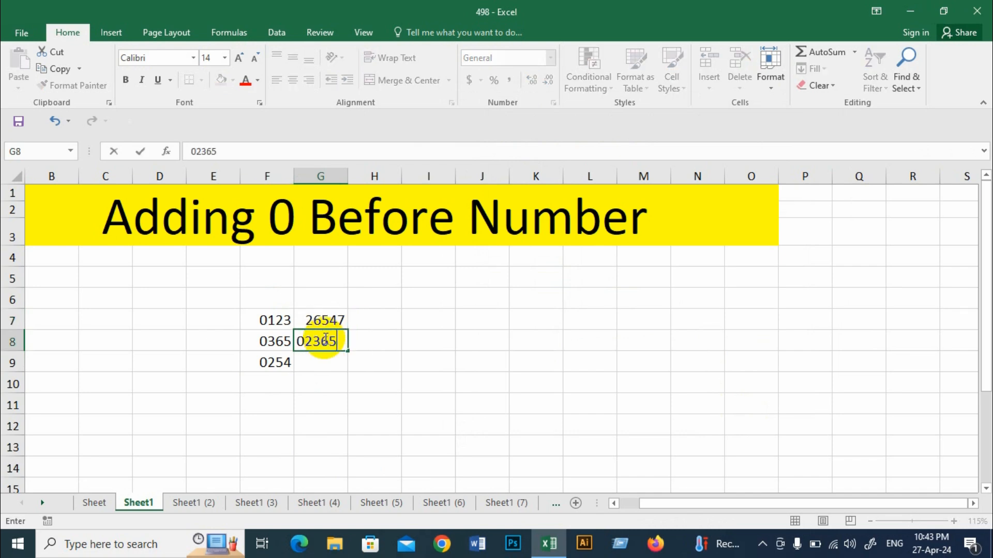
key(Return)
text(03254)
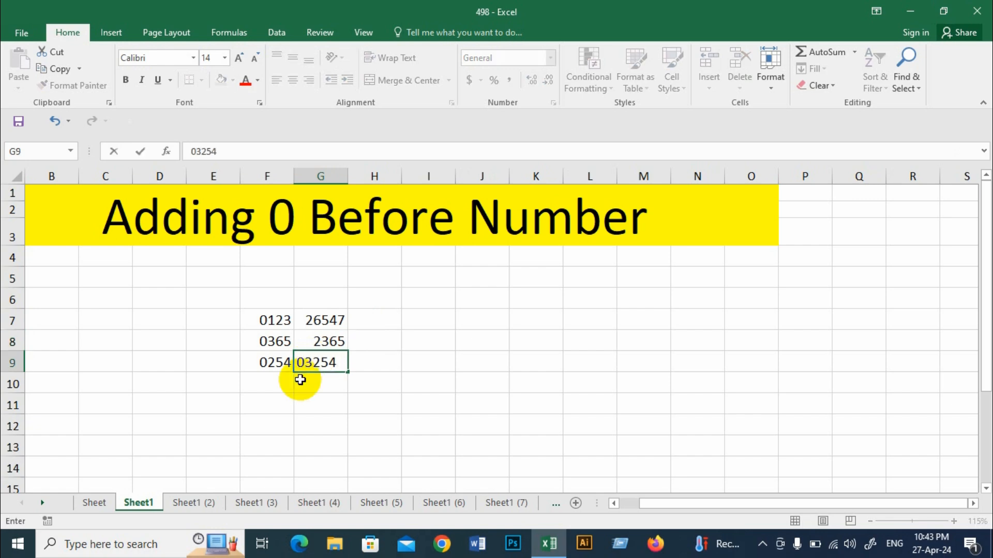
key(Return)
text(021)
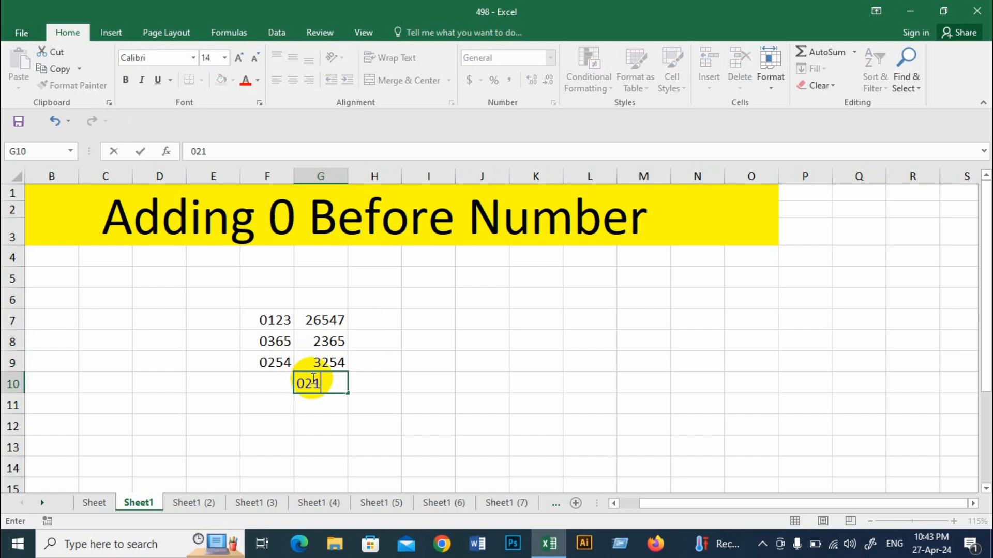
click(395, 384)
Step: Try the custom number format 000000 on cells G7:G10
drag(324, 319, 323, 380)
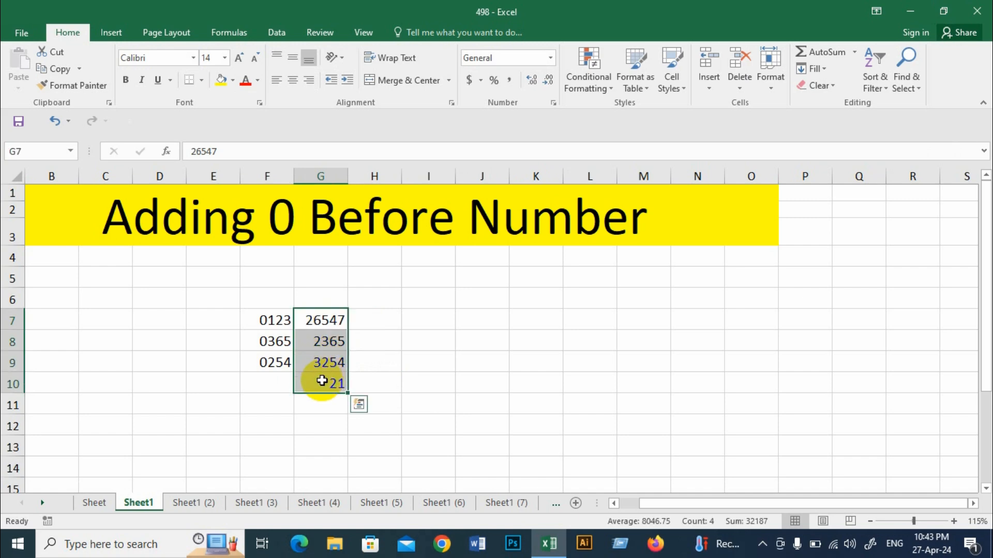
click(551, 57)
click(517, 398)
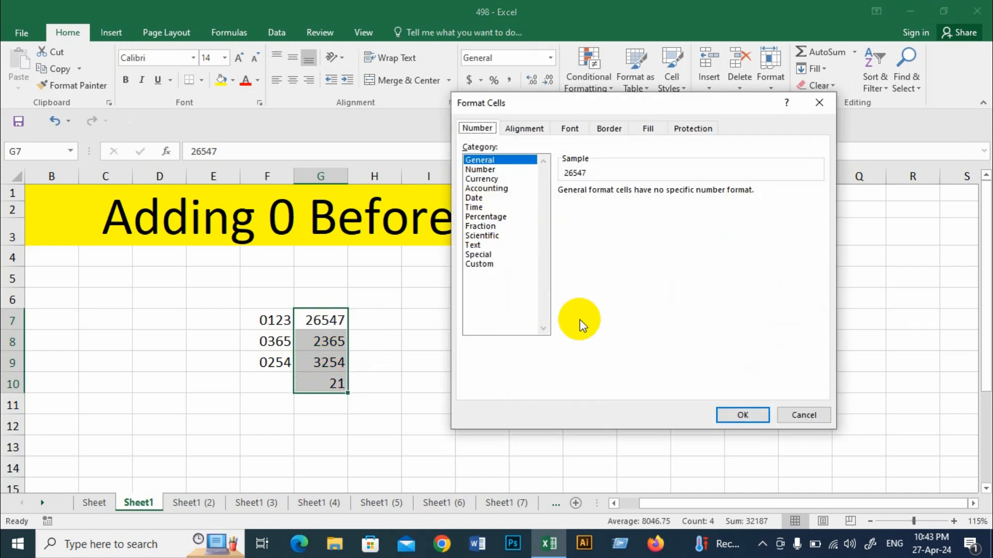
click(494, 265)
click(570, 229)
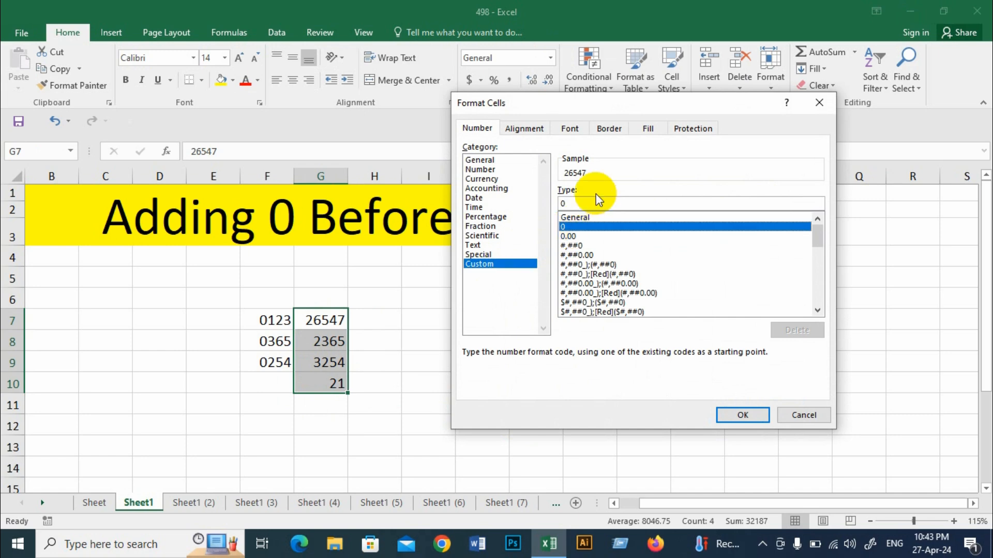
click(570, 207)
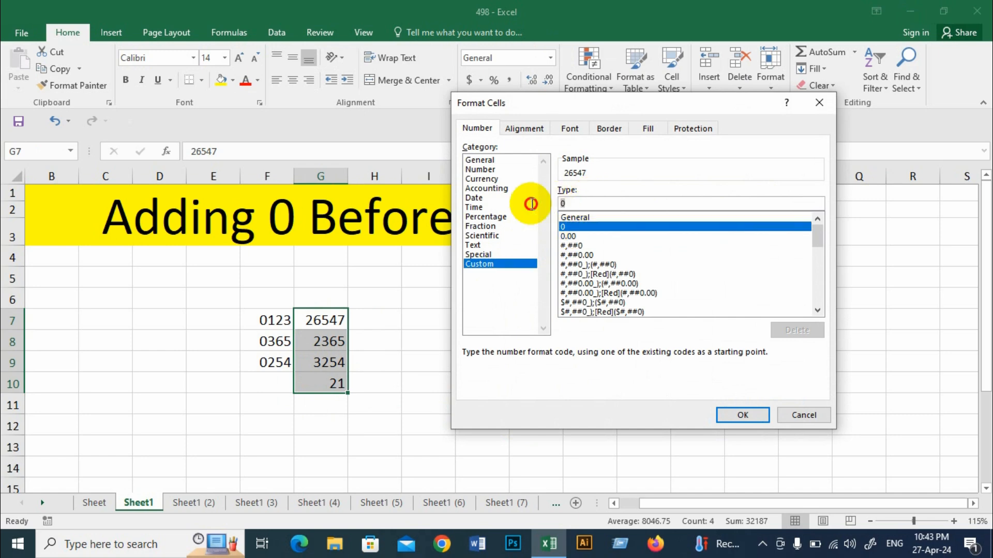
text(000000)
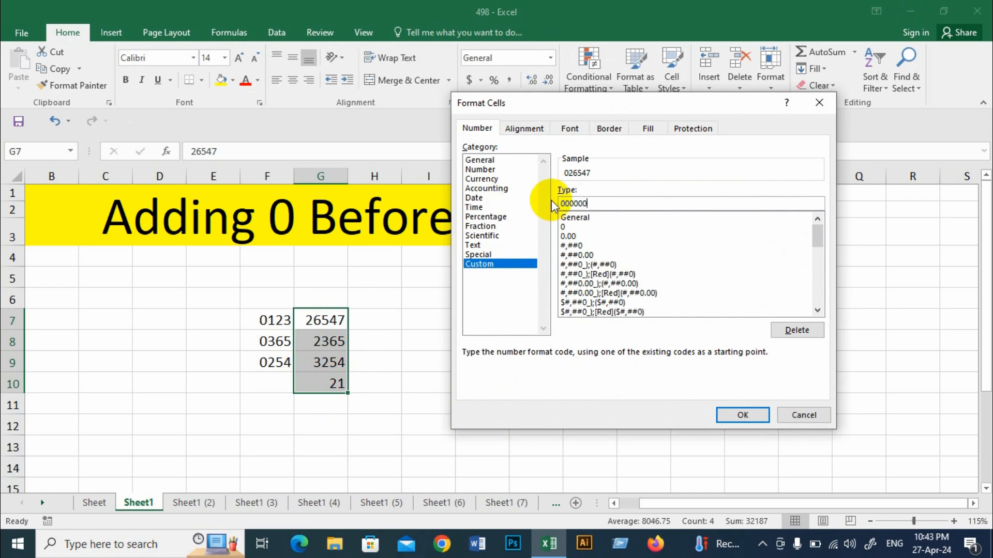
click(743, 416)
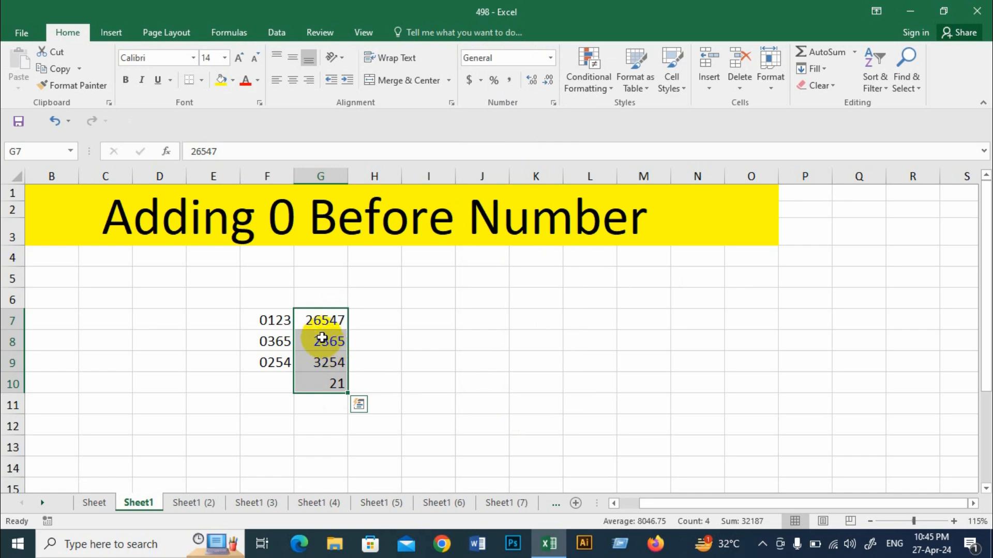
Step: Apply the custom number format "0"# to cells G7:G10 to put a single zero before each number
click(551, 58)
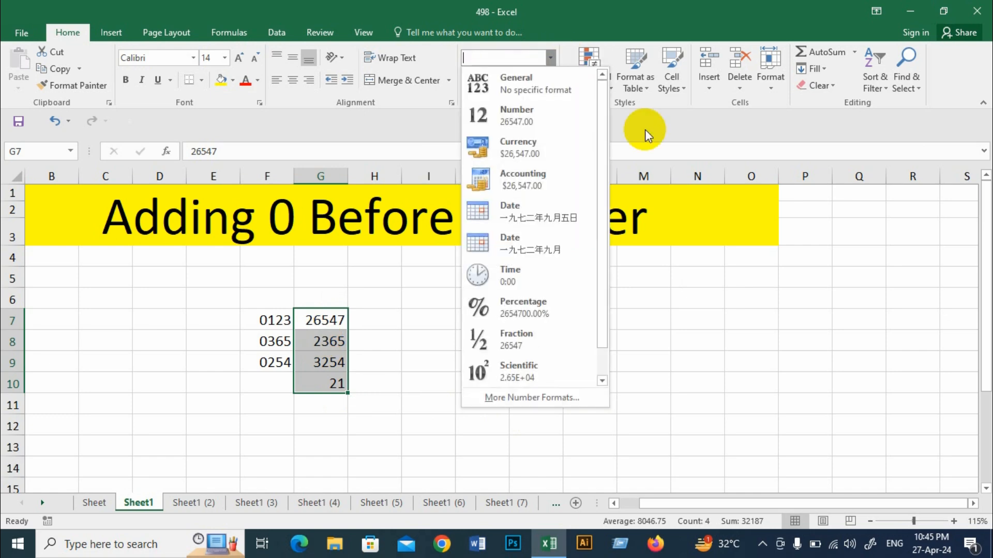
click(520, 398)
click(485, 264)
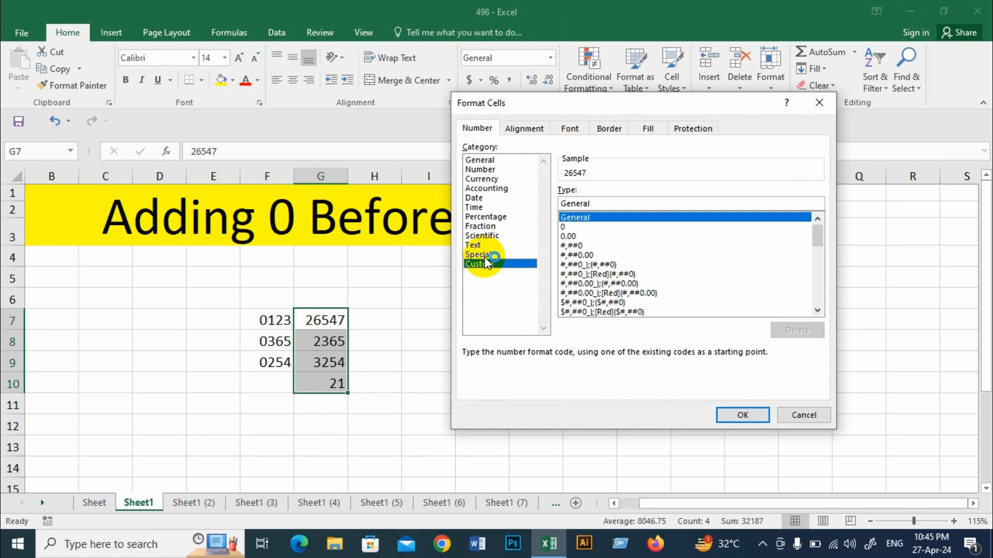
click(569, 218)
click(565, 227)
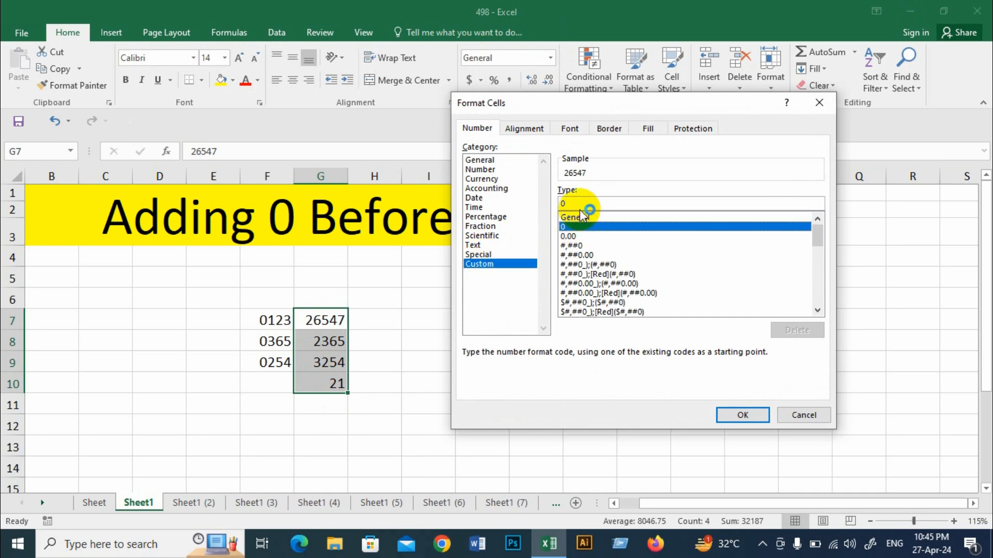
click(577, 204)
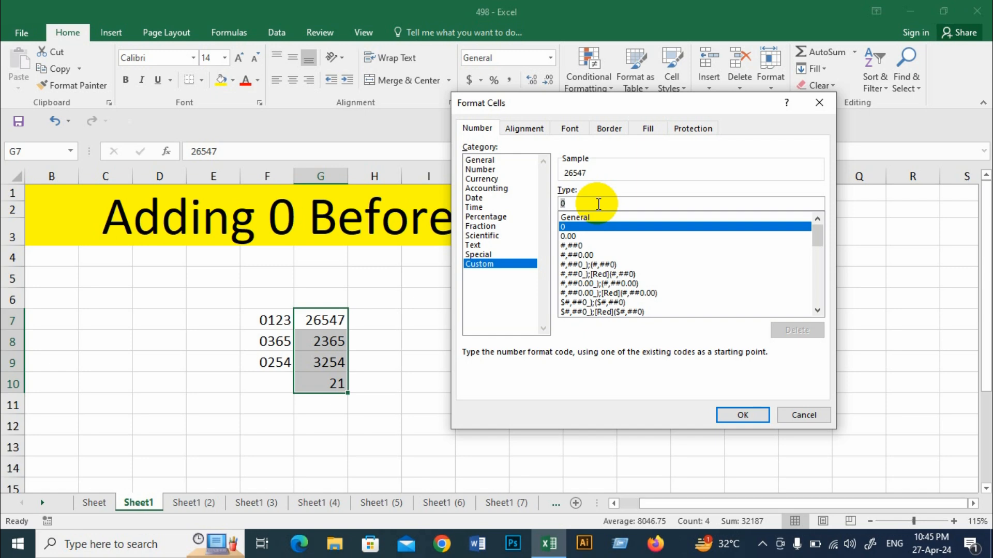
text(")
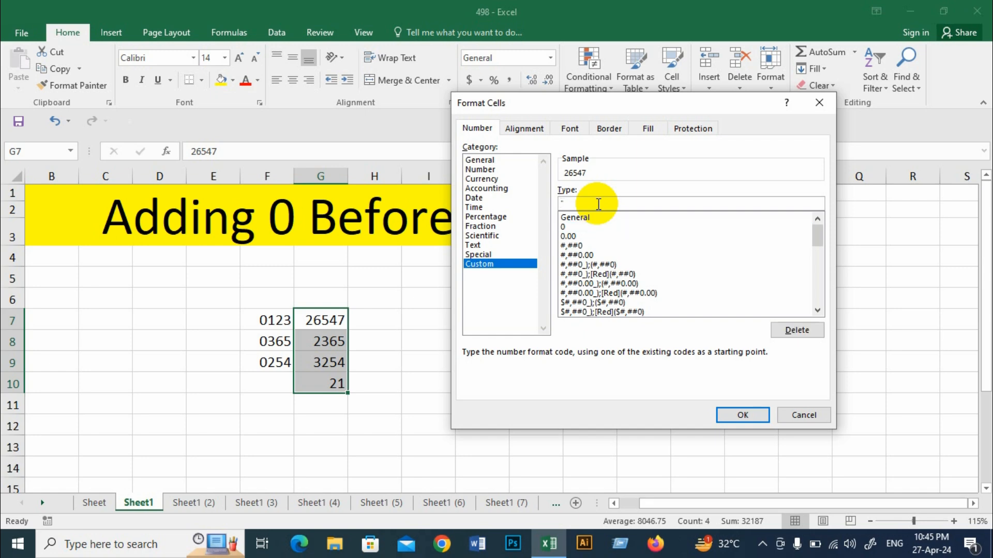
text(0")
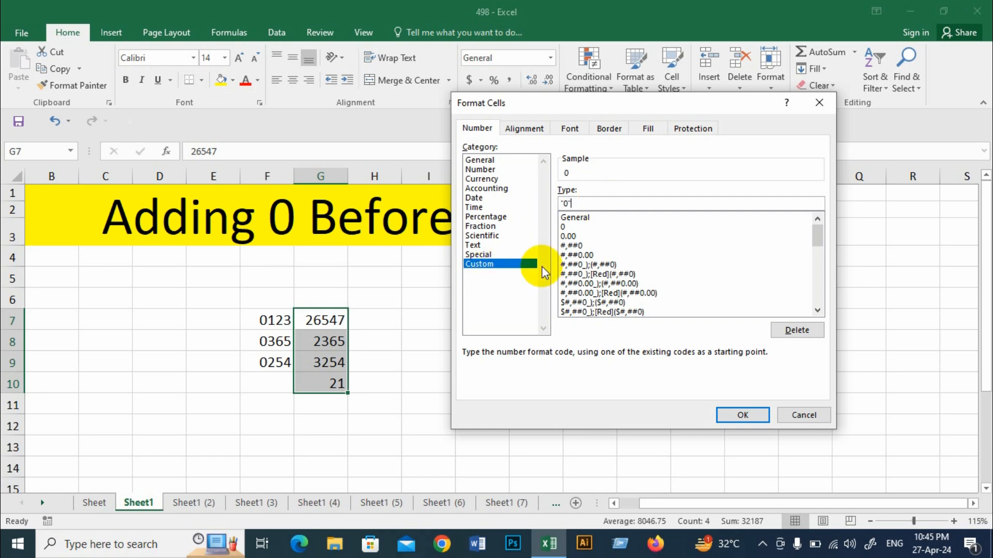
text(#)
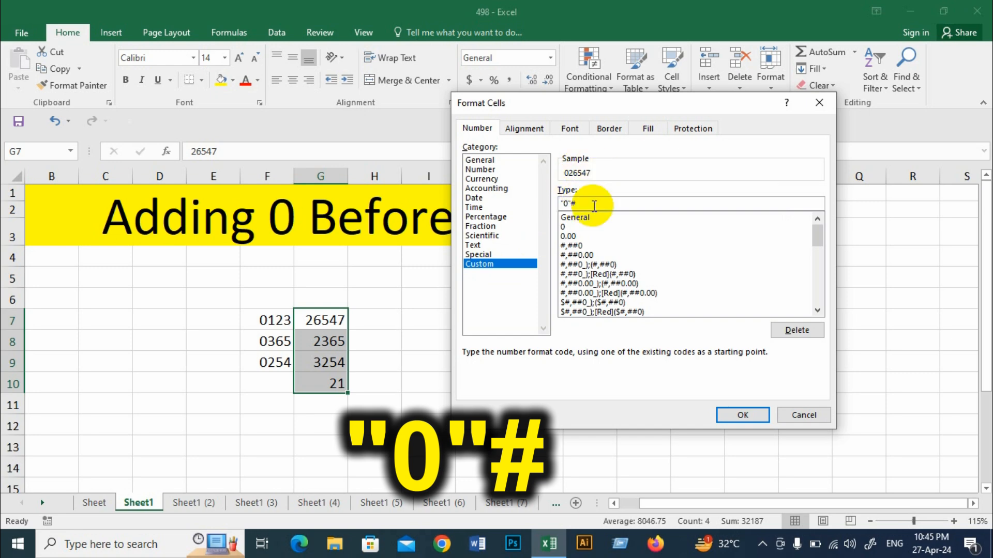
drag(586, 202, 562, 203)
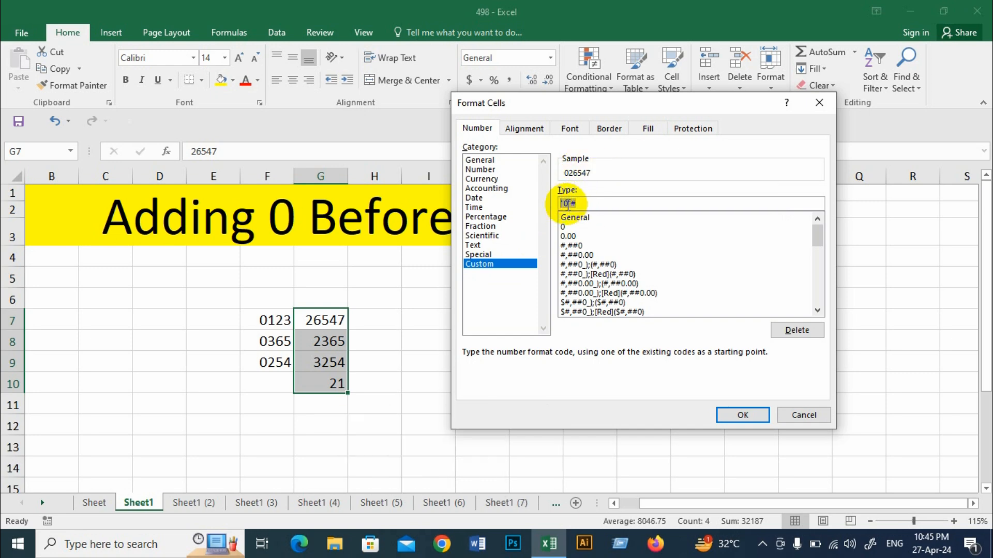
click(596, 204)
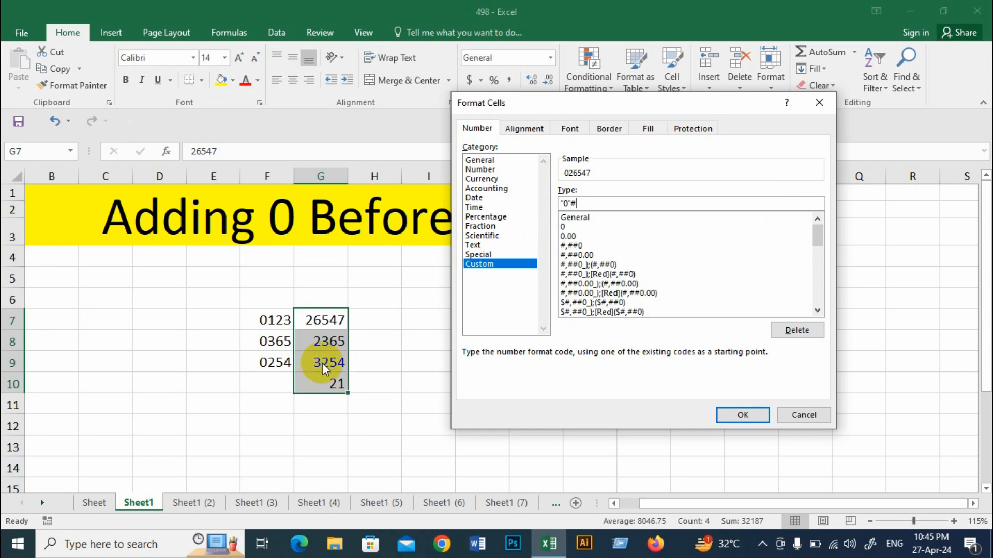
click(747, 416)
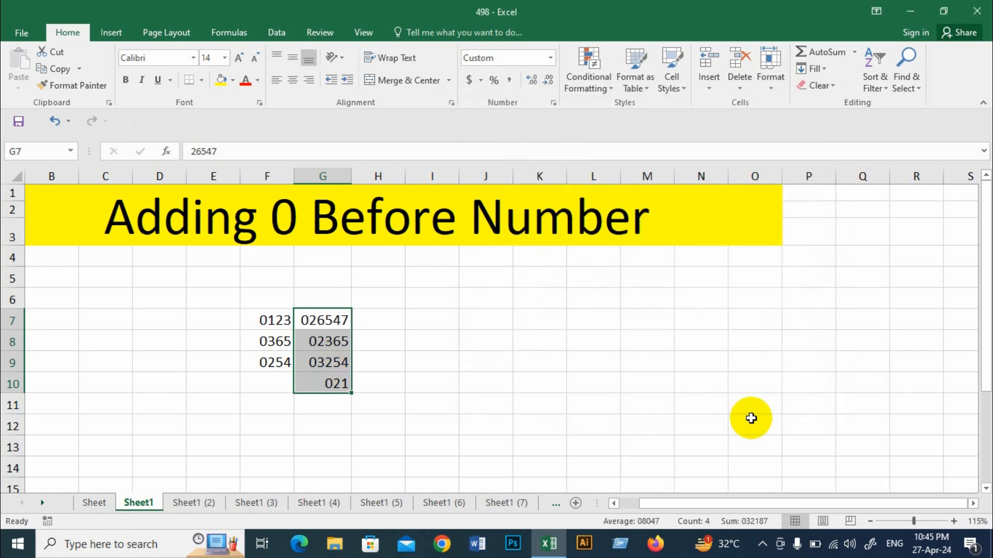
click(339, 335)
click(345, 321)
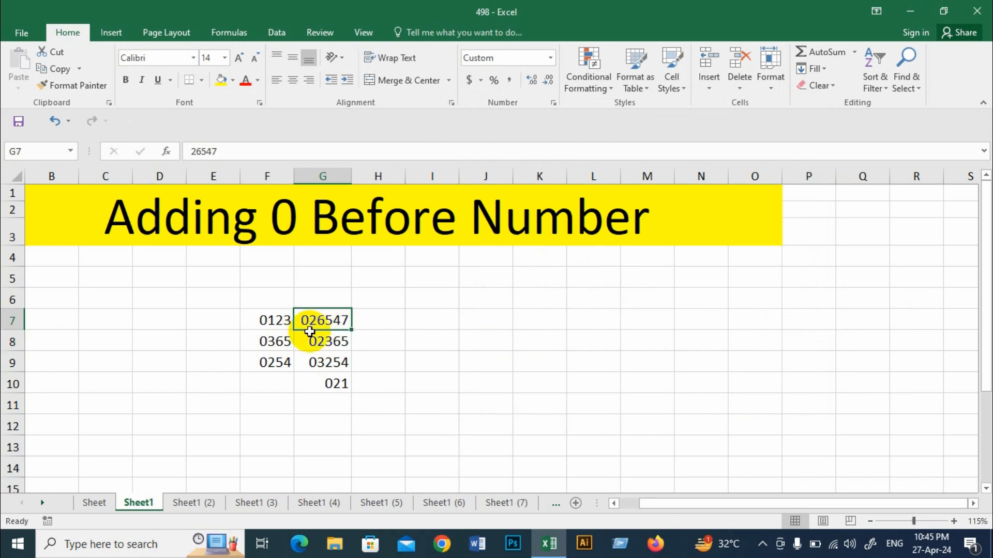
click(337, 389)
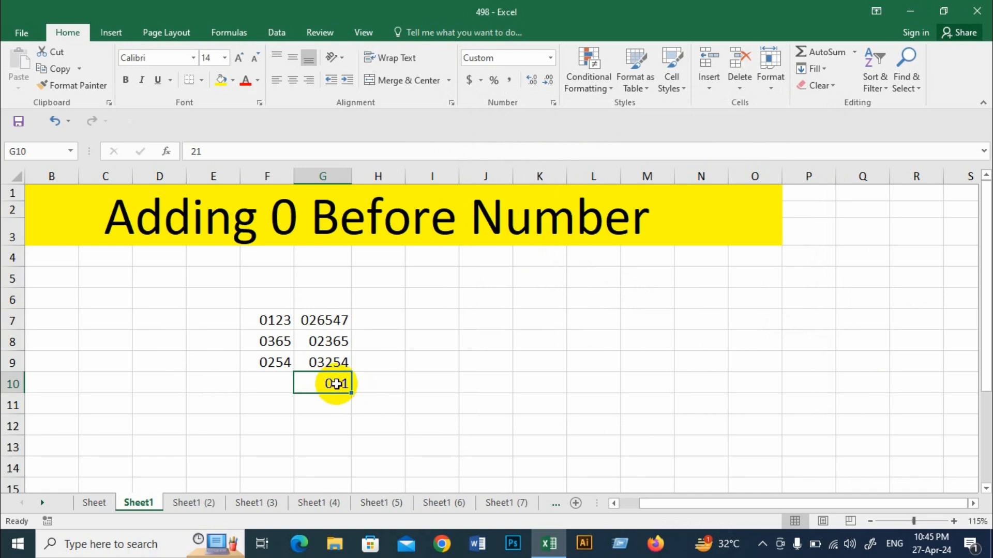
drag(333, 324, 333, 383)
Step: Replace the number in cell G8 with 36547 and reselect the numbers in G7:G10
click(329, 339)
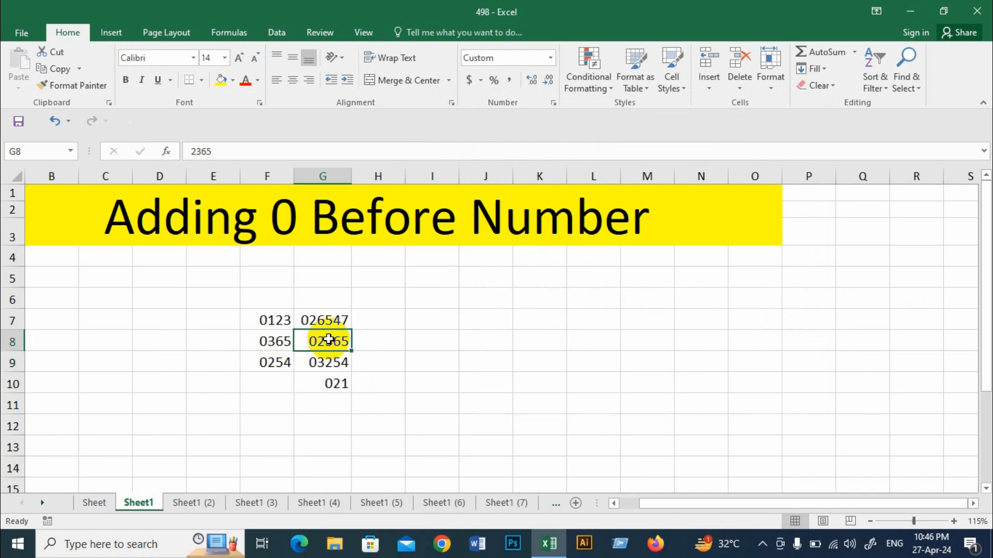
text(3)
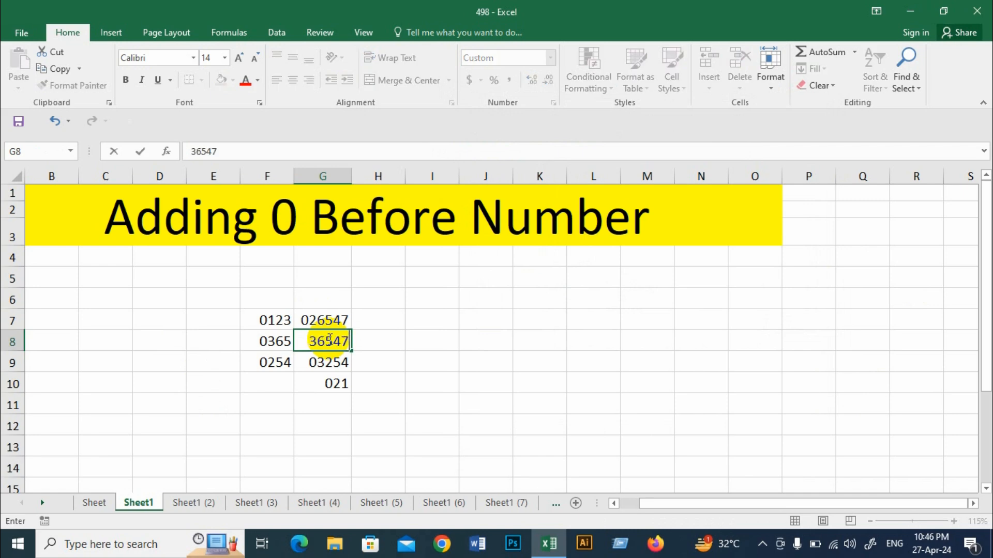
click(417, 338)
click(322, 340)
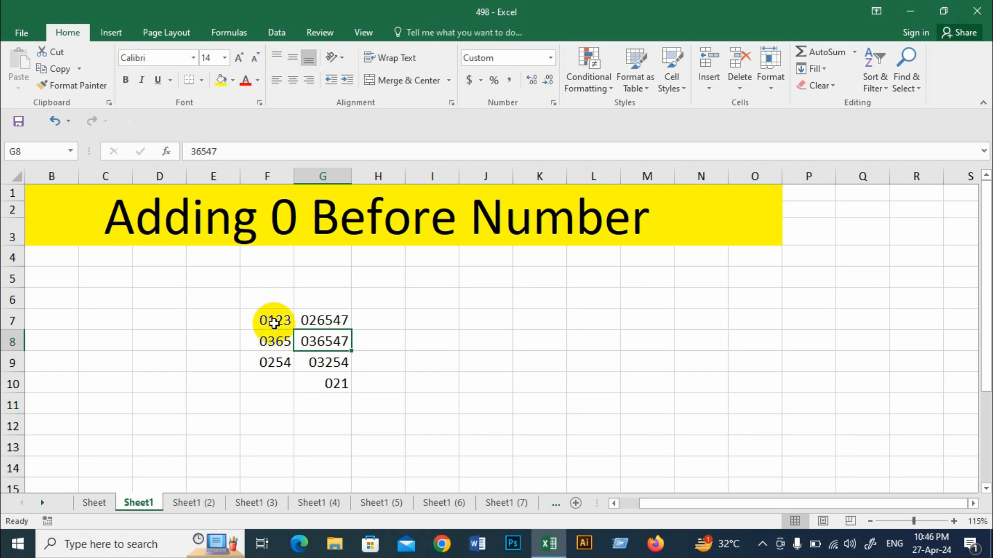
drag(322, 321, 330, 385)
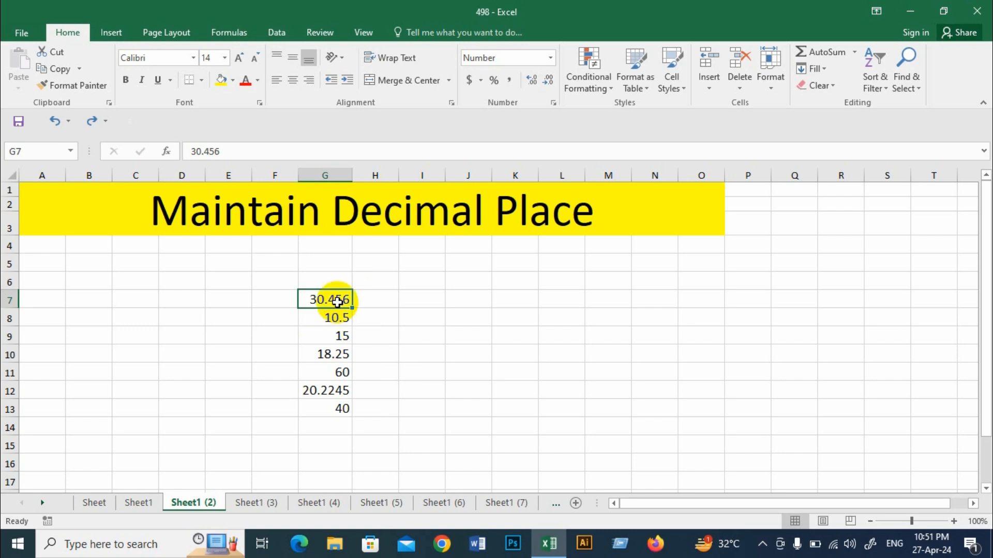
Step: Apply the custom number format 0.00 to cells G7:G13 on the Maintain Decimal Place sheet
drag(327, 303, 328, 409)
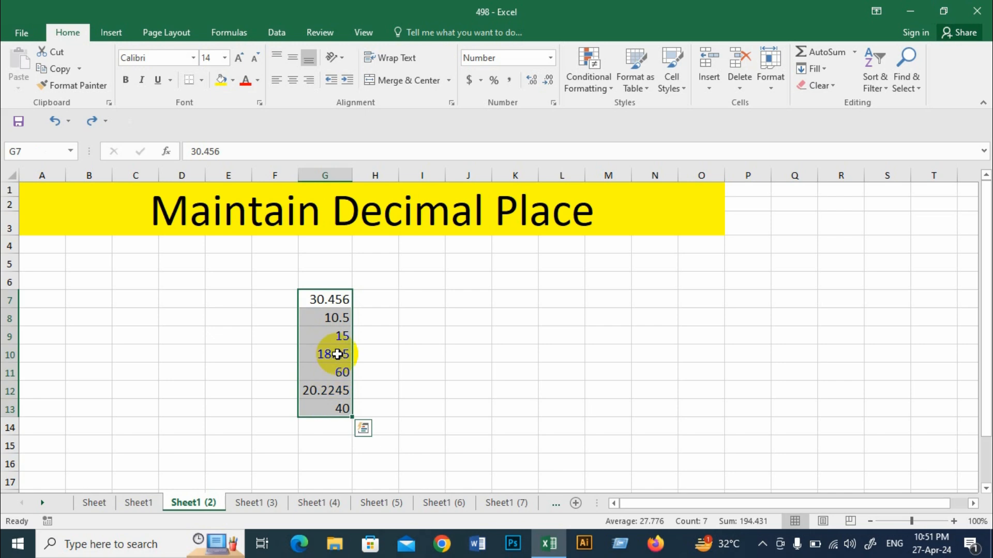
key(ctrl+1)
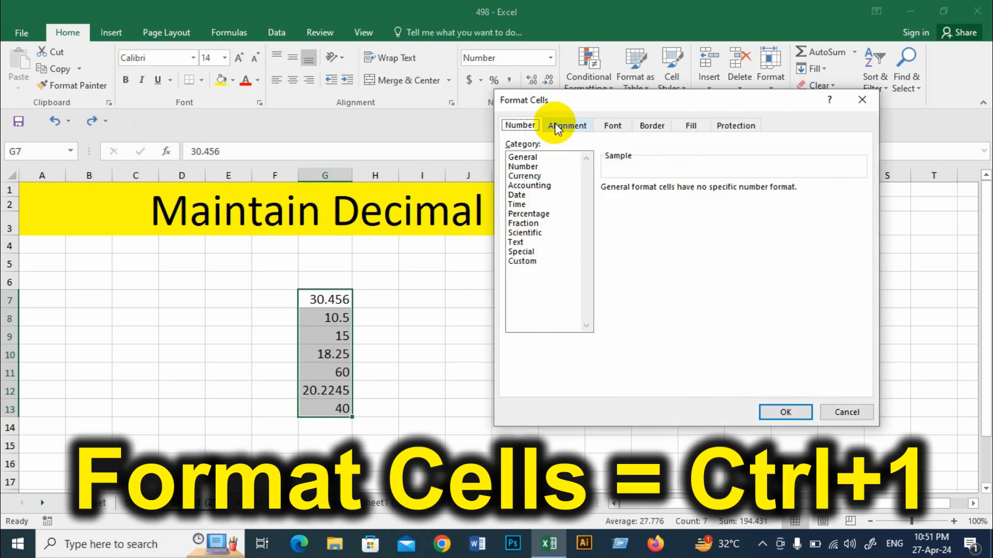
mouse_move(568, 100)
mouse_down()
mouse_move(536, 105)
mouse_move(555, 110)
mouse_up()
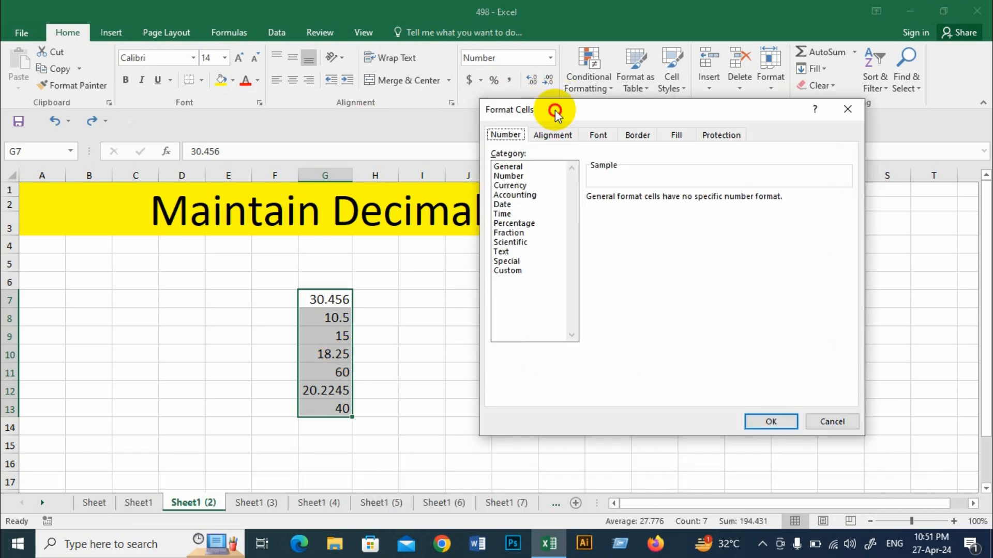
click(514, 271)
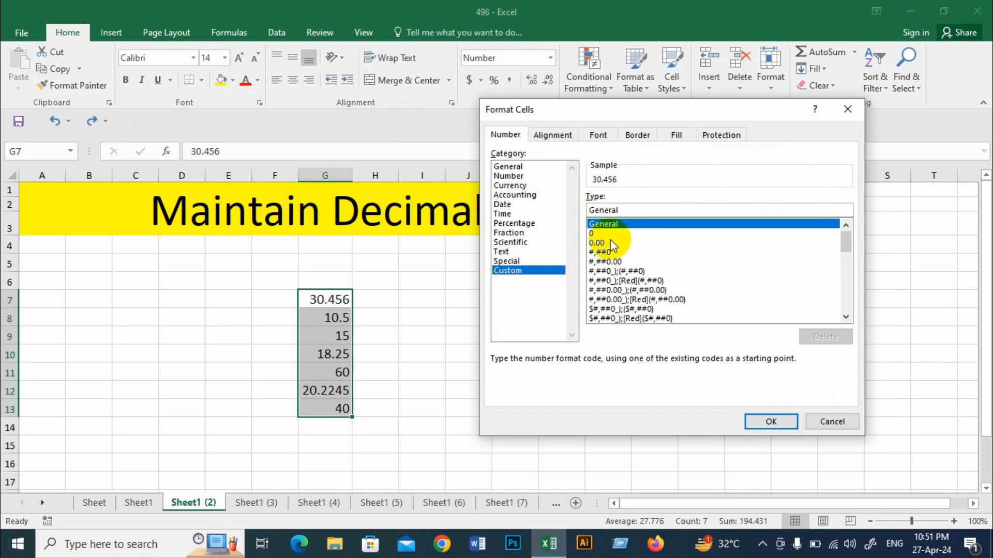
click(600, 243)
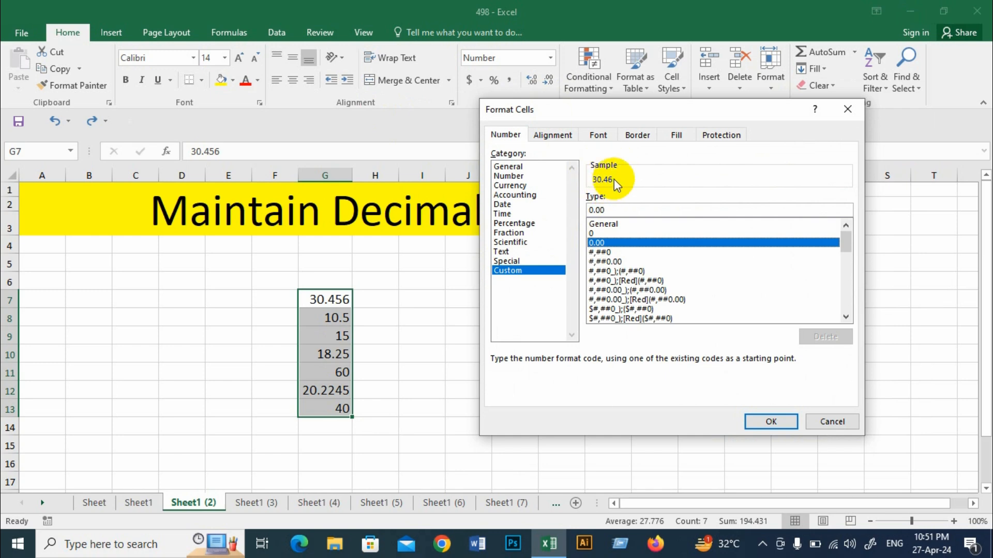
click(612, 210)
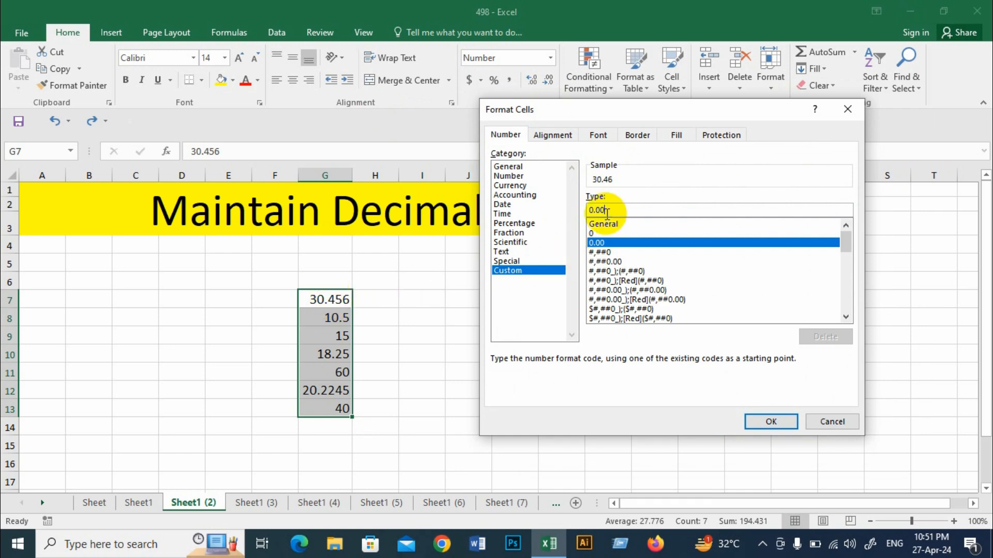
click(765, 421)
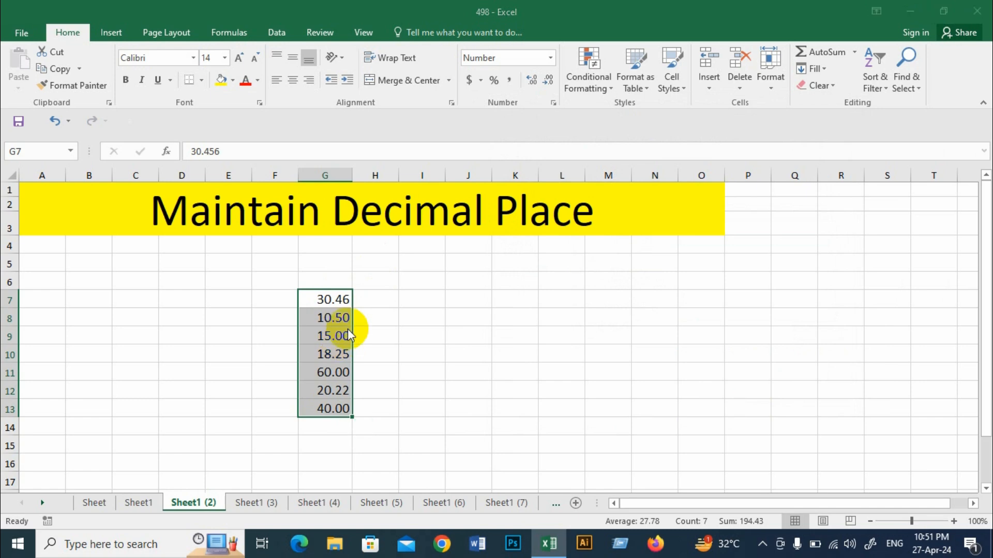
Step: Extend the custom number format of cells G7:G13 to three decimal places, 0.000
key(ctrl+1)
click(518, 271)
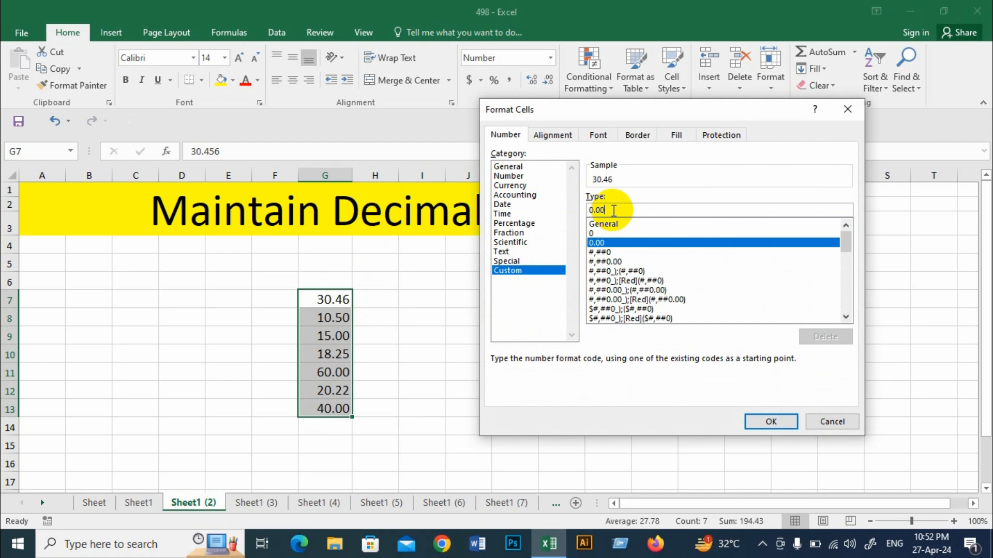
text(0)
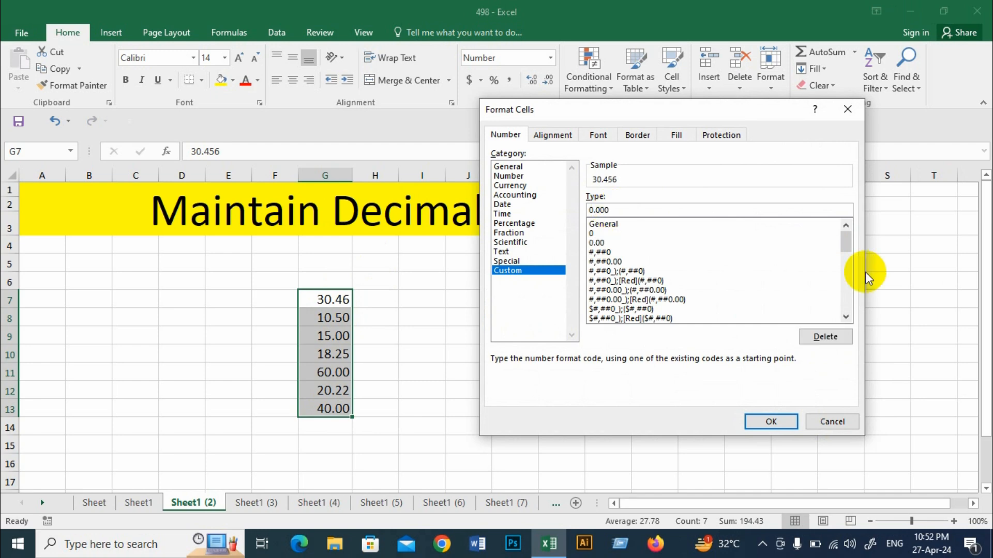
click(765, 422)
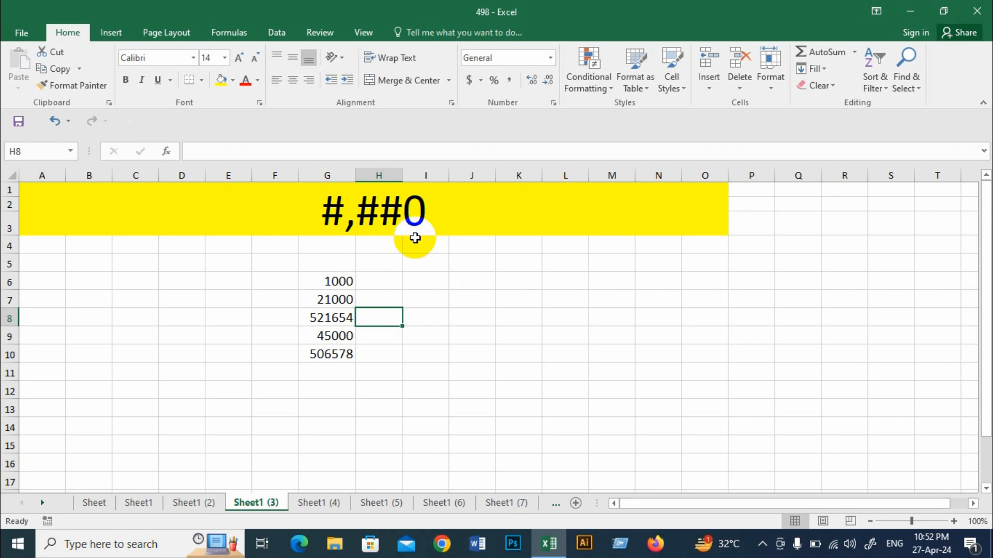
Step: Apply the custom number format #,##0 to cells G6:G10 on Sheet1 (3)
drag(332, 282, 333, 348)
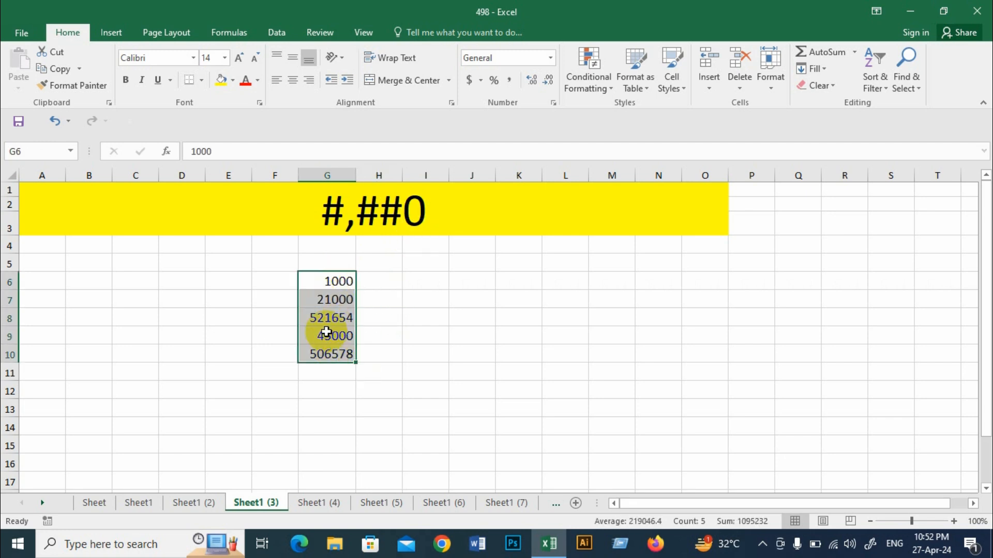
key(ctrl+1)
click(517, 271)
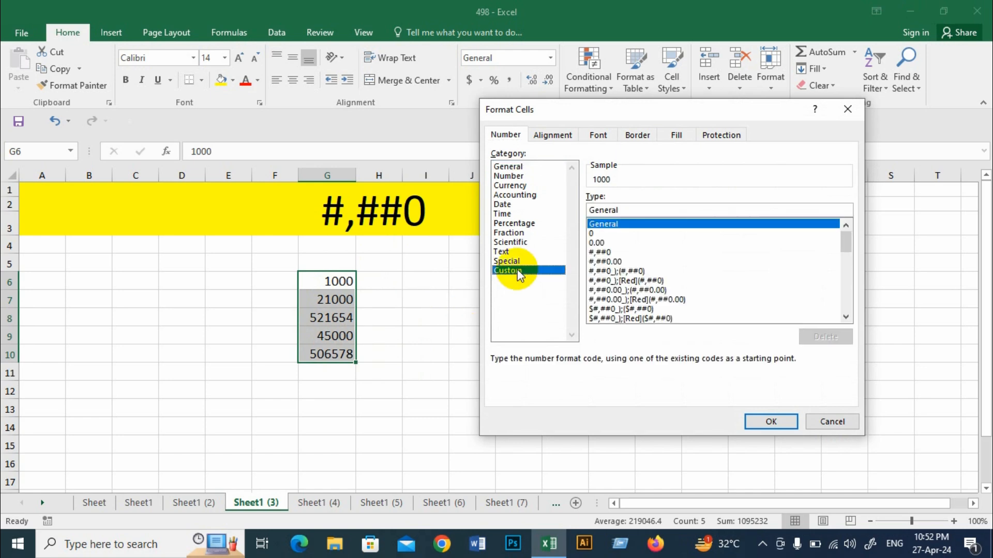
click(612, 253)
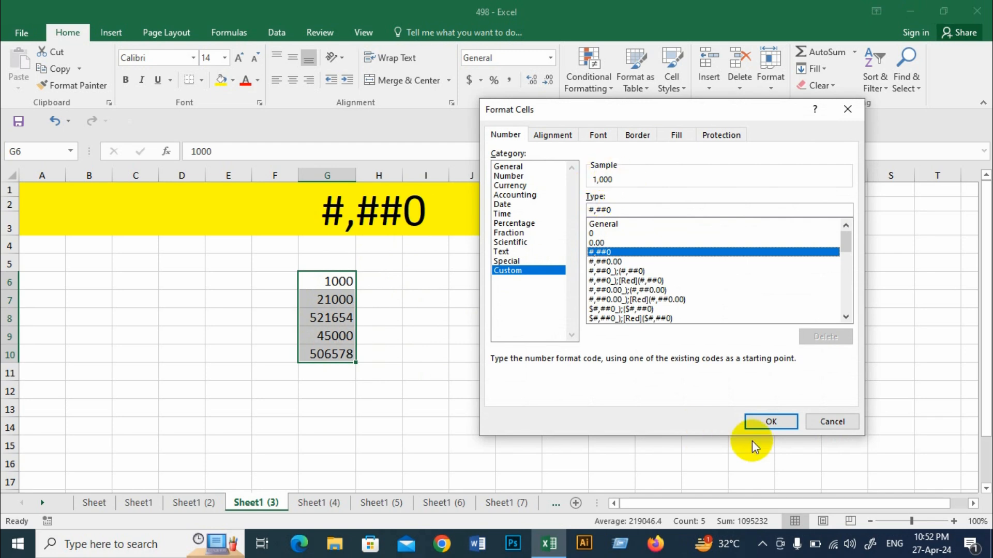
click(779, 421)
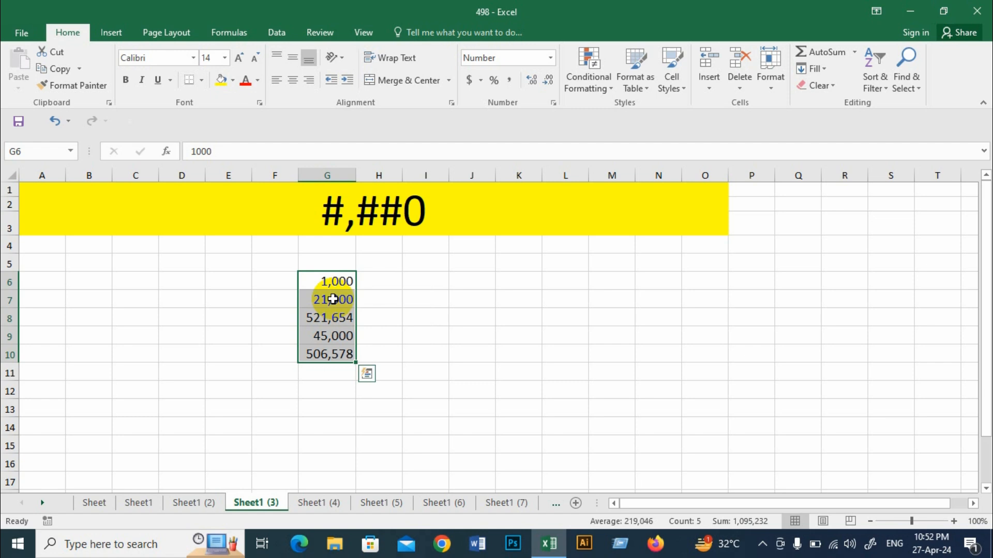
click(331, 283)
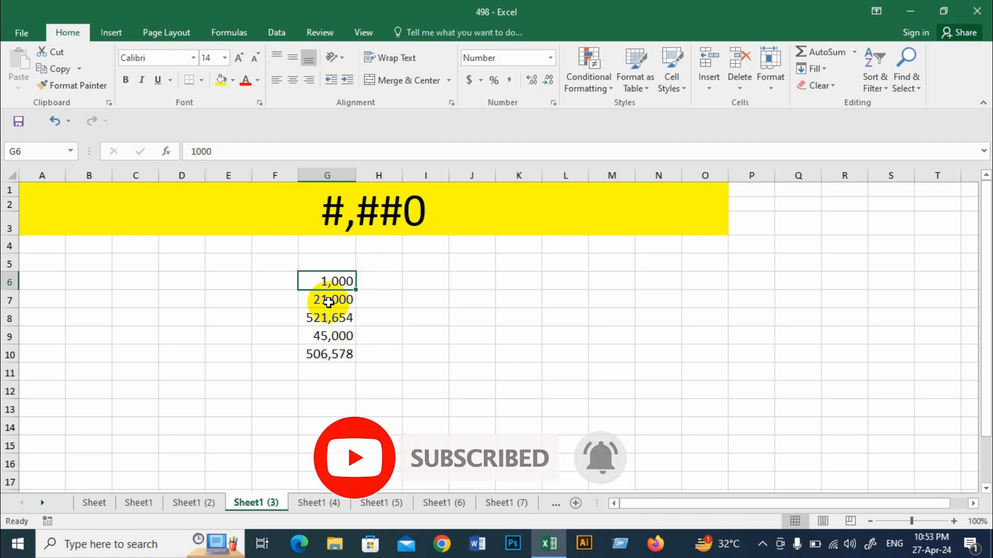
Step: Go to Sheet1 (4) and examine the parts of the format code in the heading cell, leaving its text as is
click(319, 502)
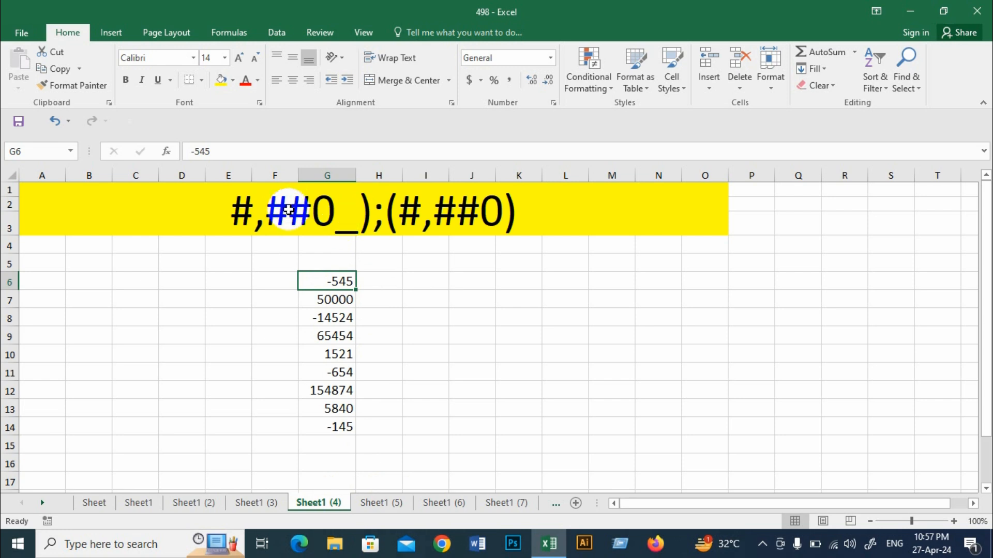
double_click(248, 221)
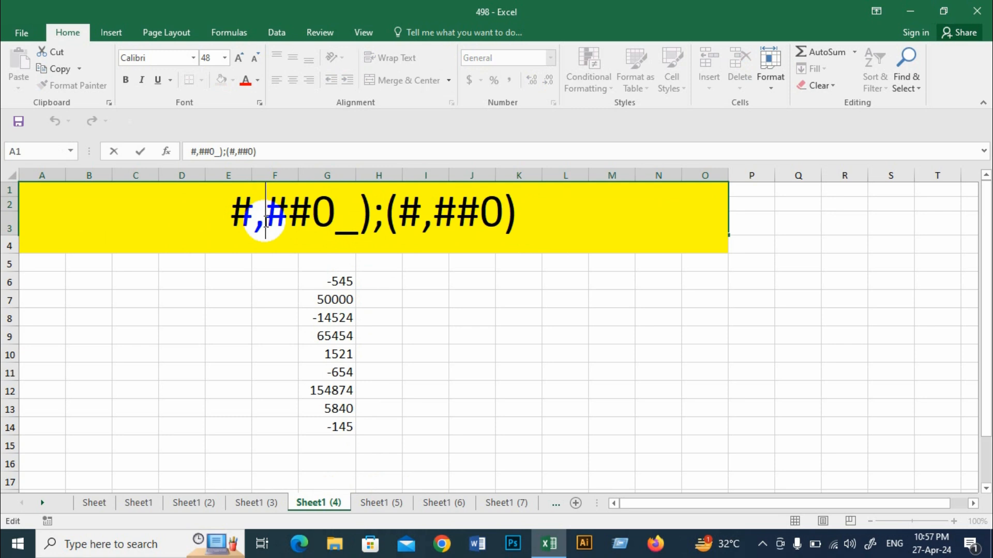
drag(265, 223, 523, 209)
key(End)
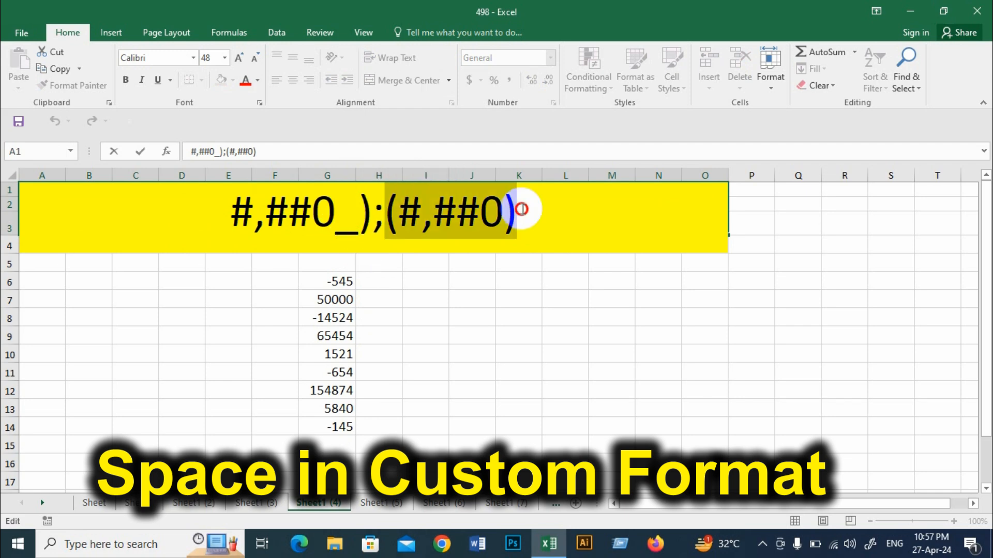
click(458, 333)
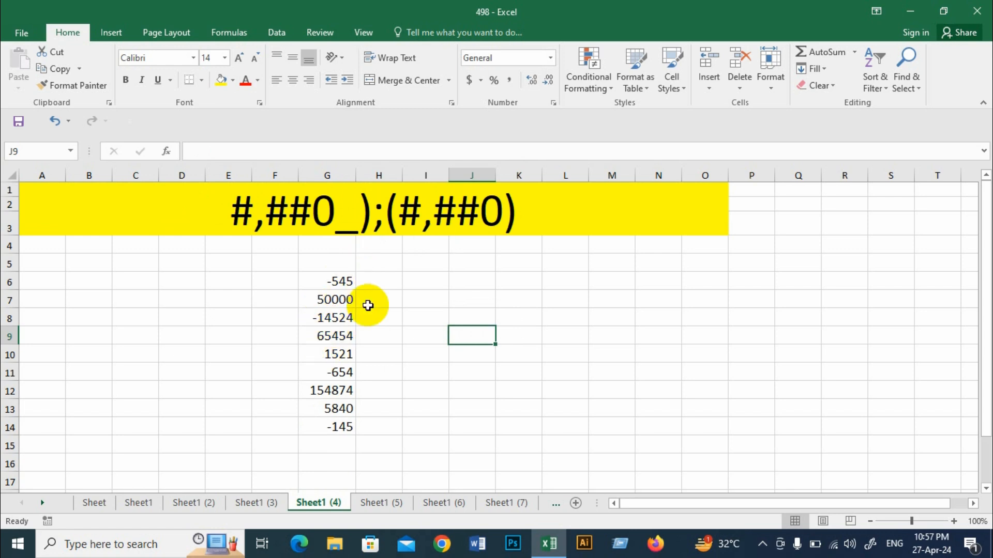
Step: Apply the custom number format #,##0_);(#,##0) to cells G6:G14 on Sheet1 (4)
click(334, 282)
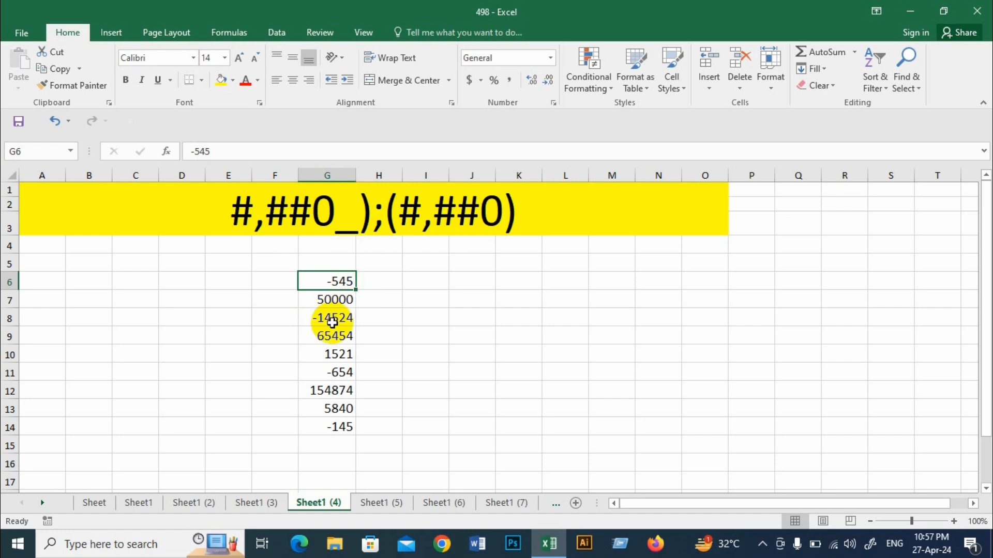
drag(334, 282, 342, 426)
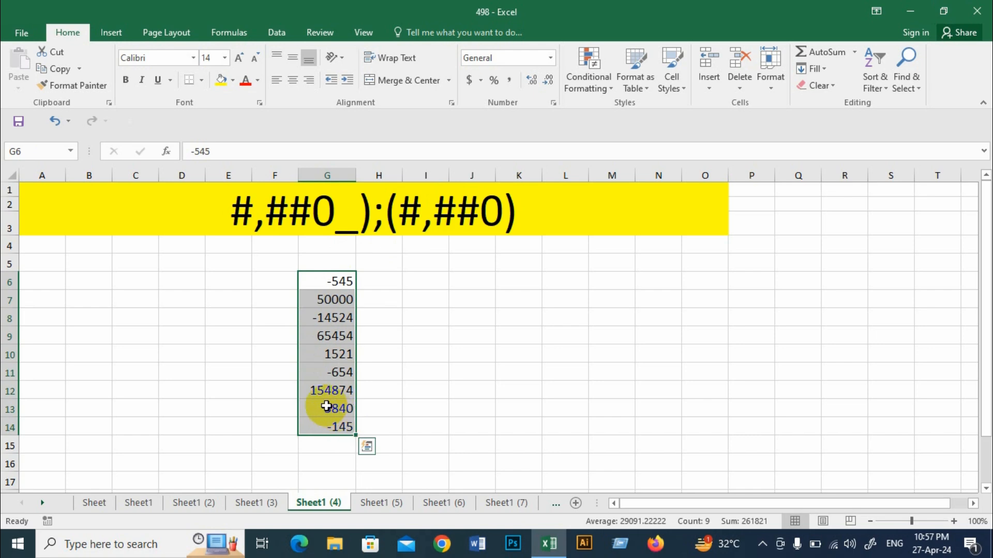
key(ctrl+1)
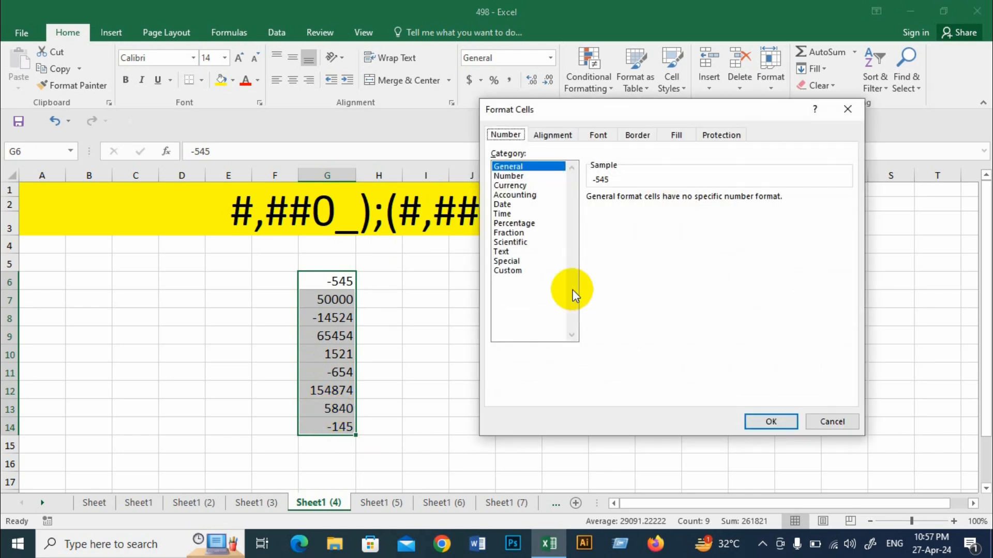
click(509, 271)
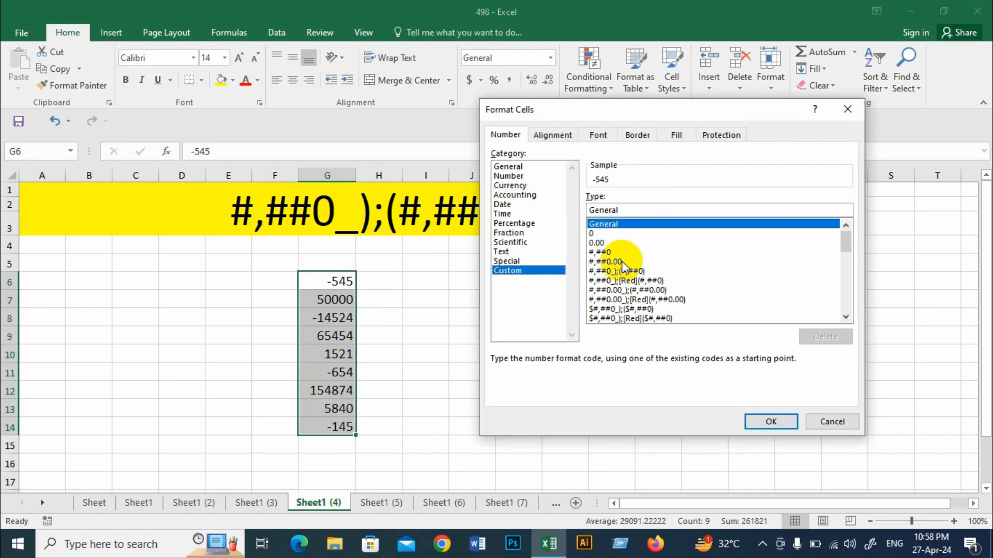
click(620, 271)
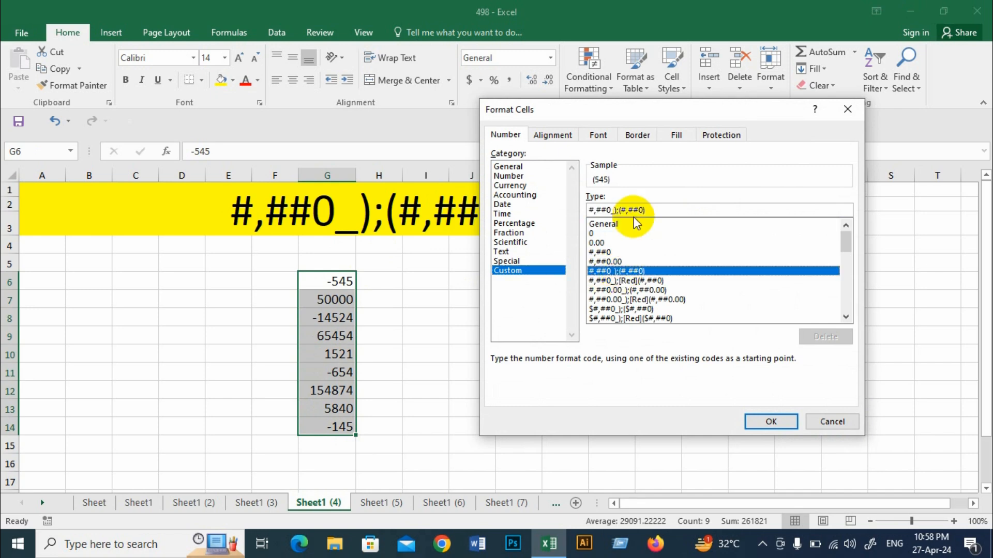
drag(656, 210, 581, 211)
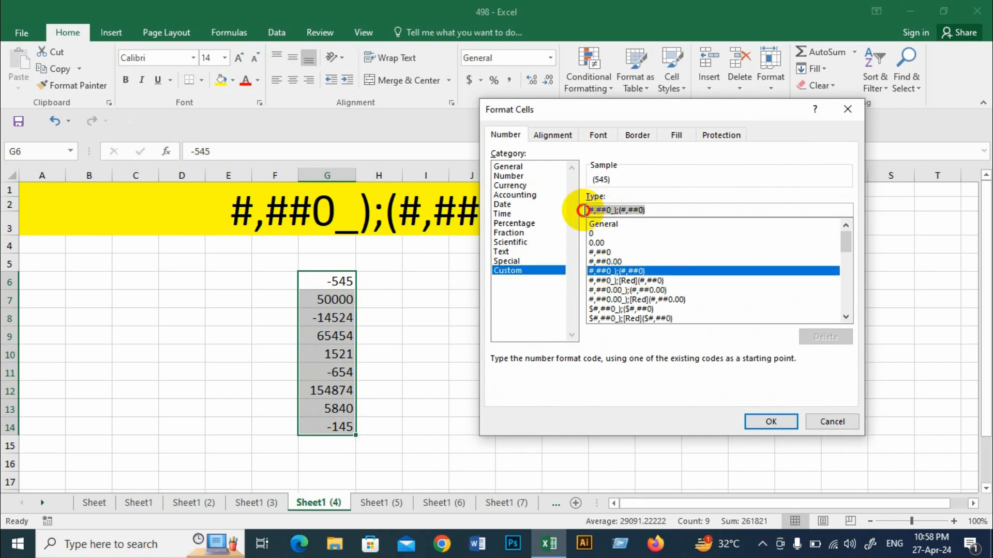
click(773, 420)
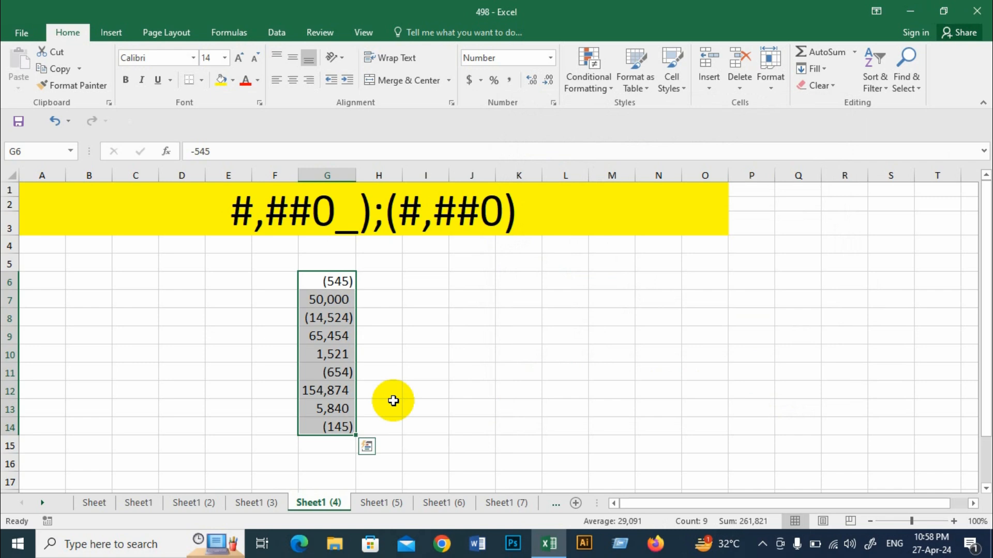
click(349, 282)
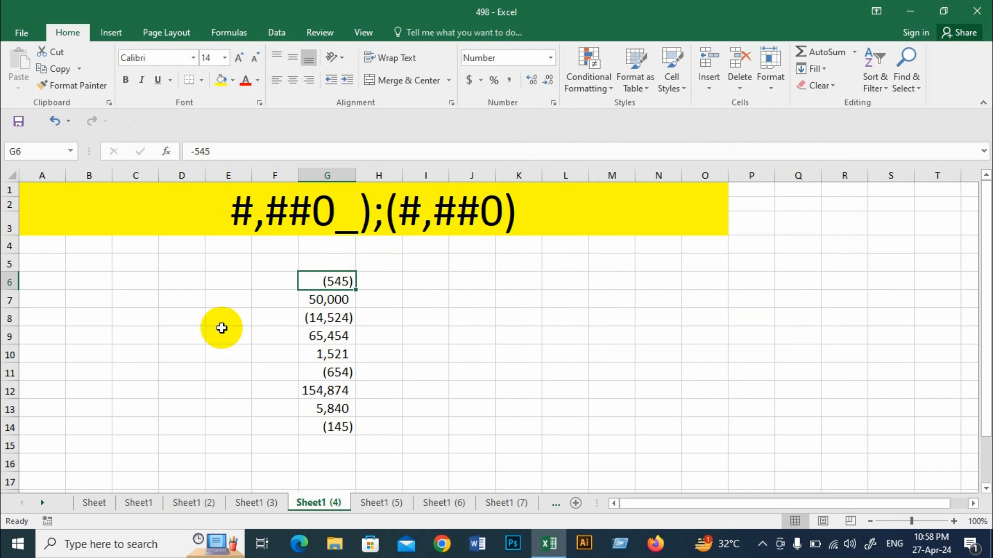
Step: Apply the custom number format #,##0_);(#,##0) to cells G6:G17 on Sheet1 (4), including the empty cells below the numbers
drag(328, 283, 337, 483)
click(552, 59)
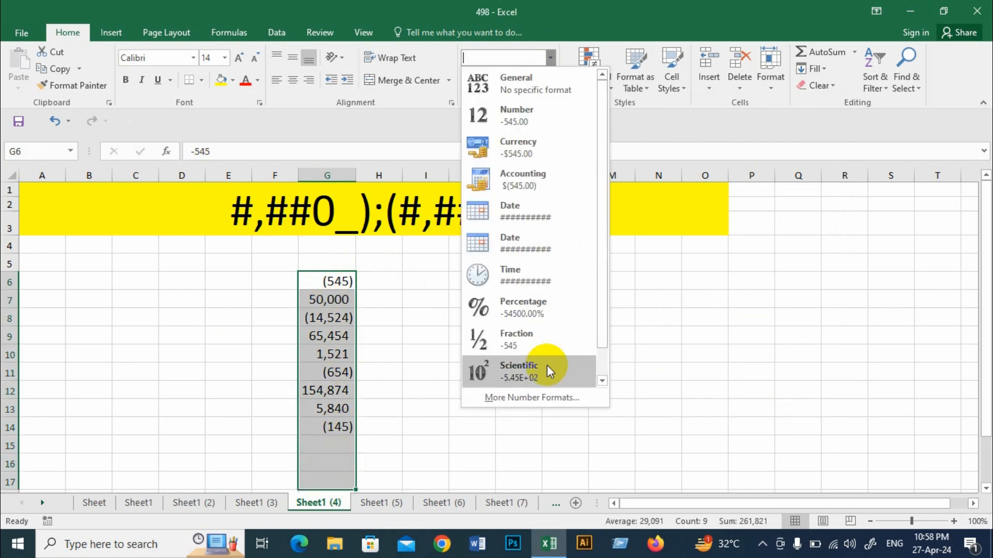
click(527, 395)
click(532, 271)
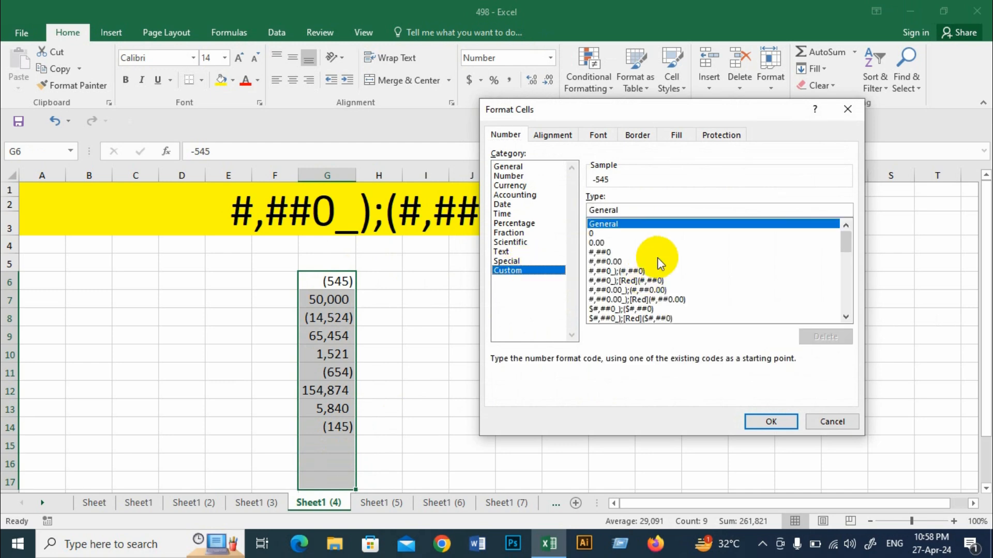
click(641, 271)
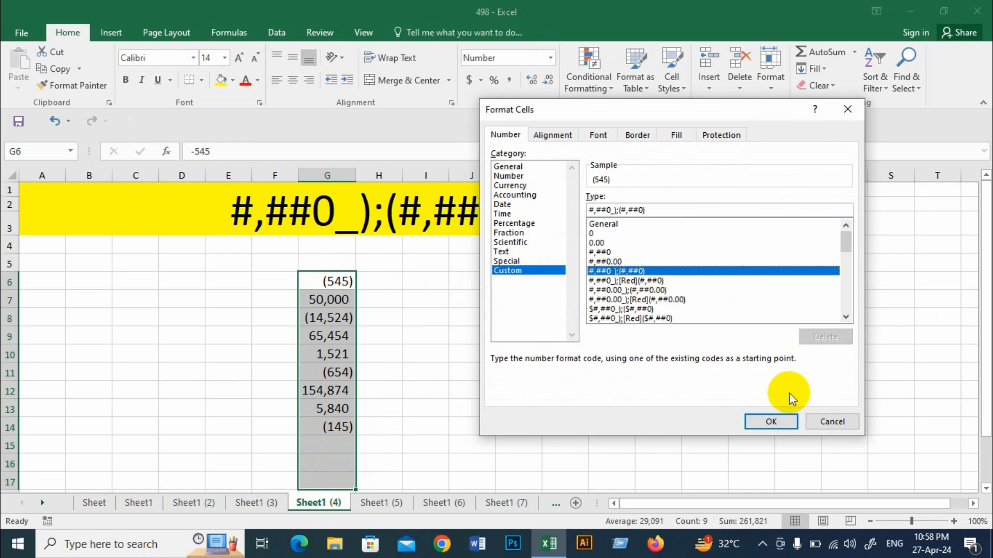
click(768, 421)
Step: Enter -2545 in cell G15, directly below the existing numbers
click(331, 443)
text(-2545)
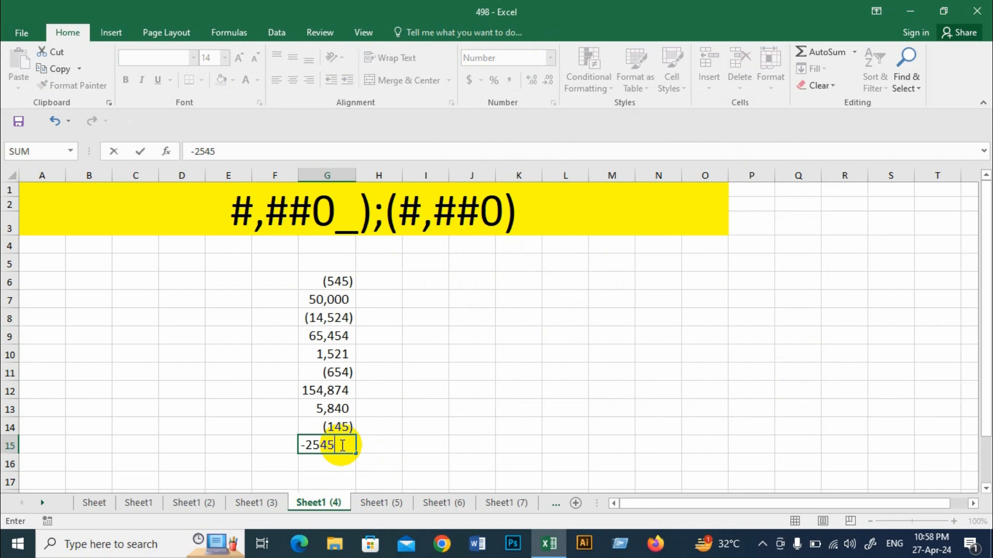
click(517, 390)
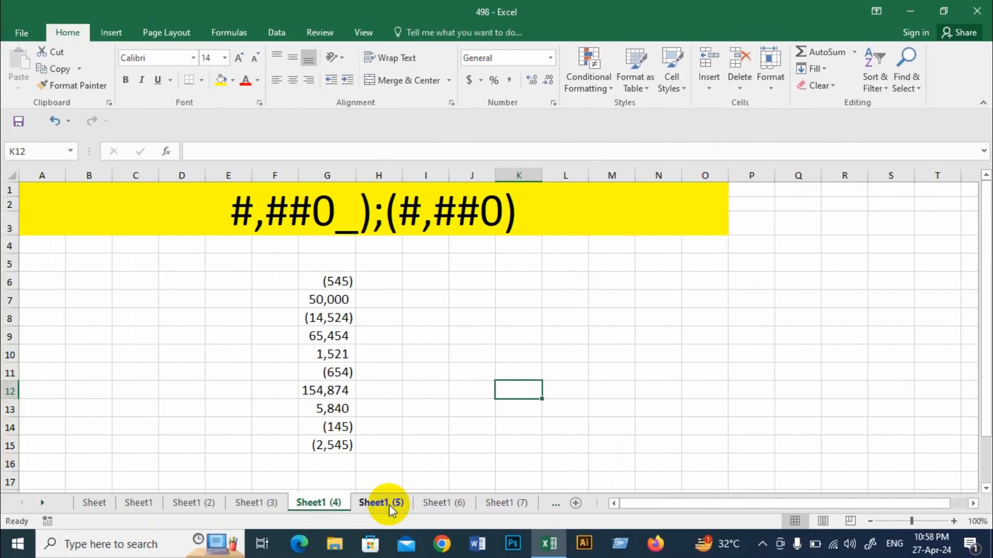
Step: Apply the custom number format #,##0_);[Red](#,##0) to cells G6:G14 on Sheet1 (5)
click(389, 507)
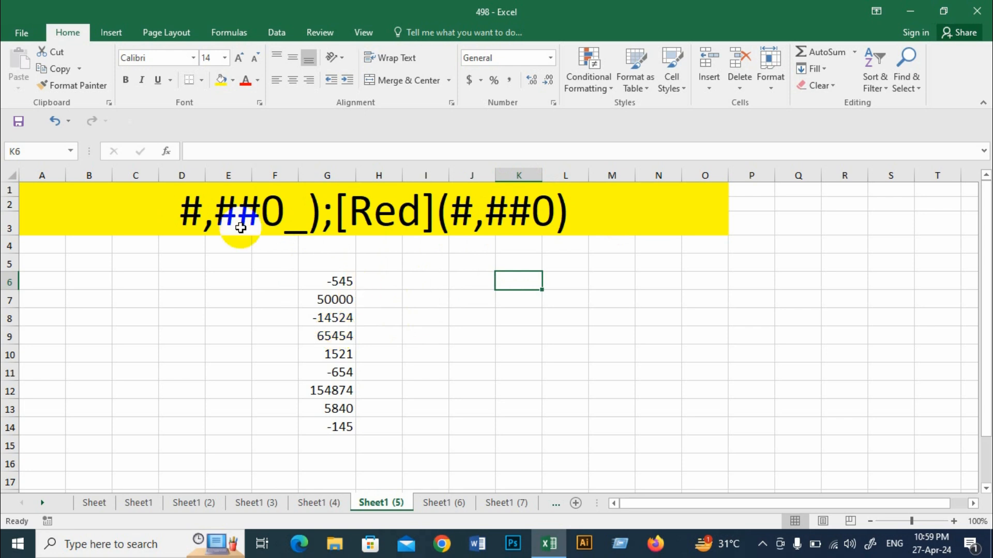
drag(333, 283, 336, 427)
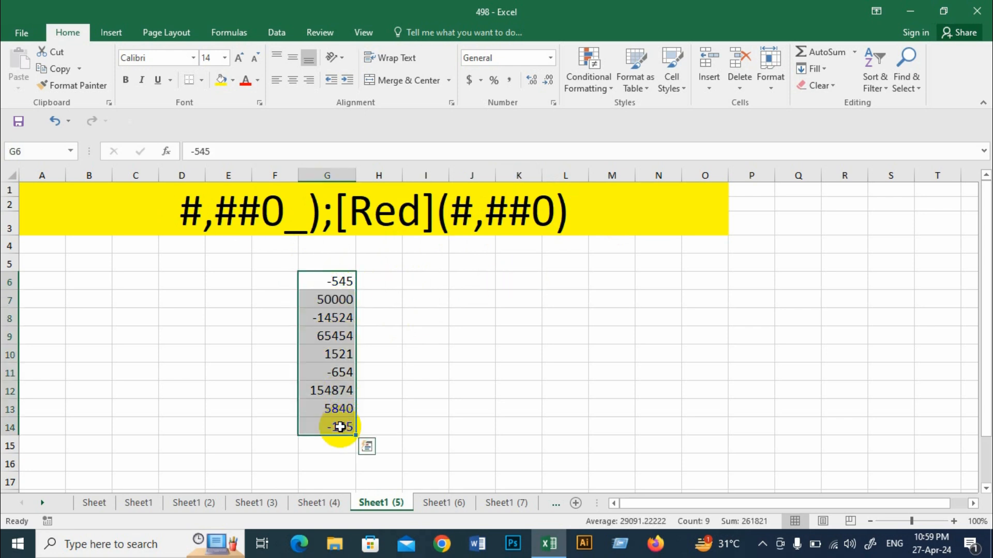
click(550, 57)
click(513, 398)
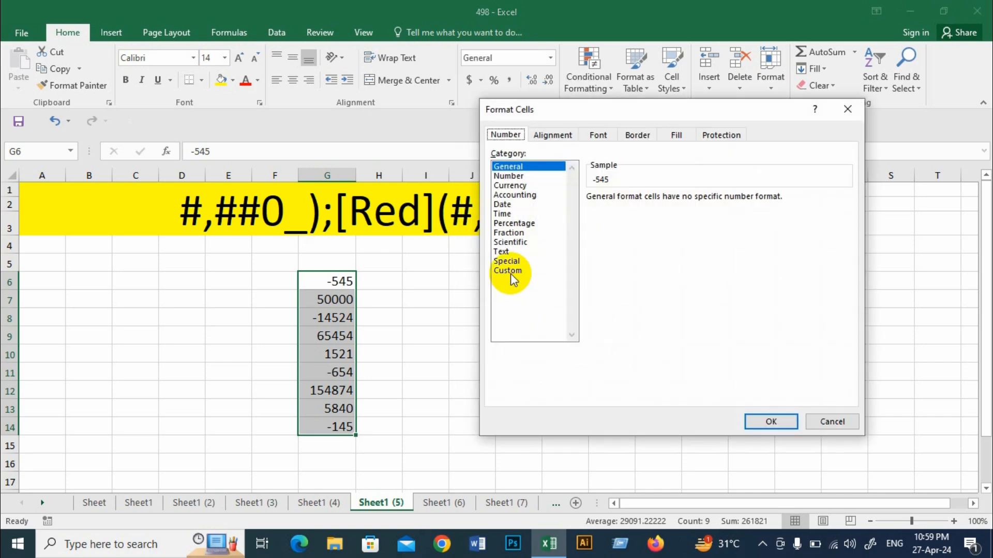
click(510, 271)
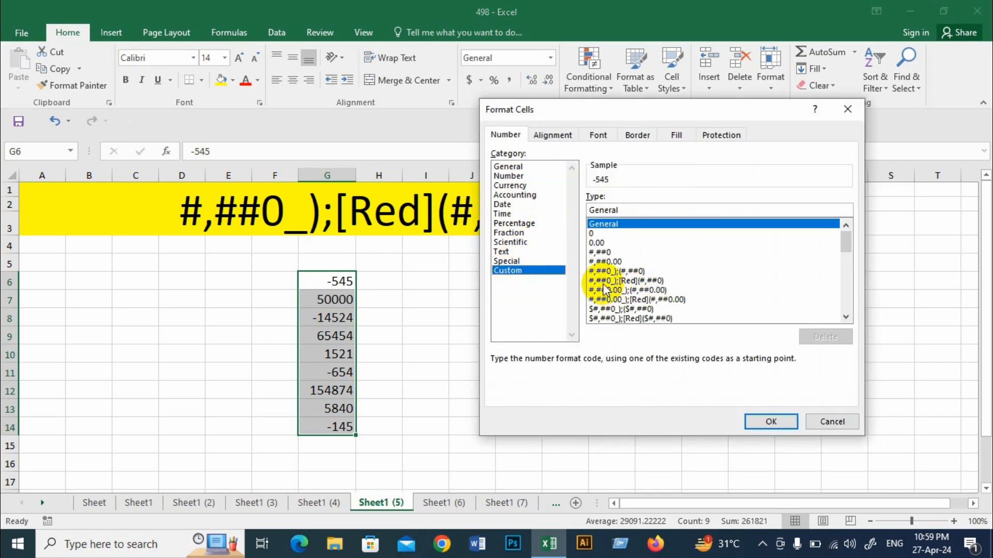
click(643, 281)
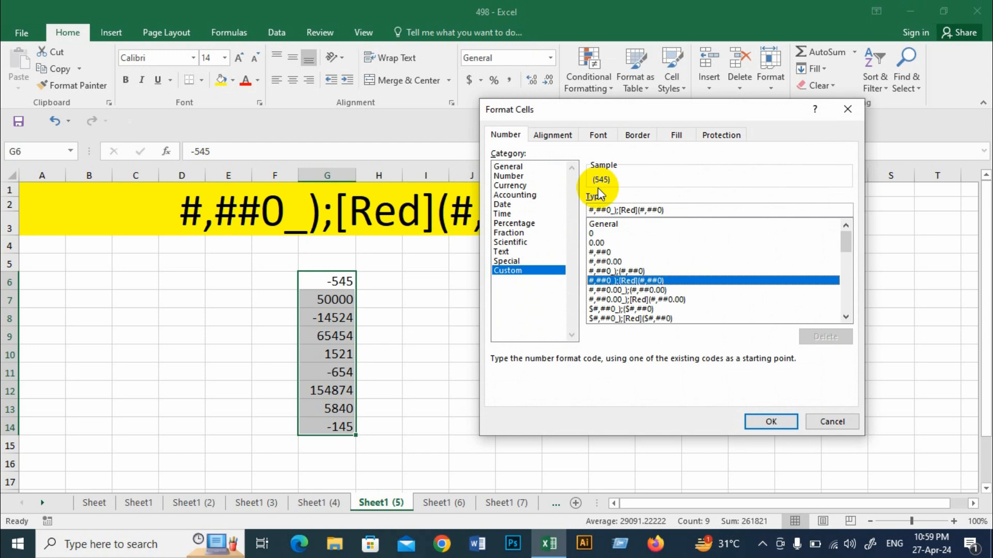
click(765, 418)
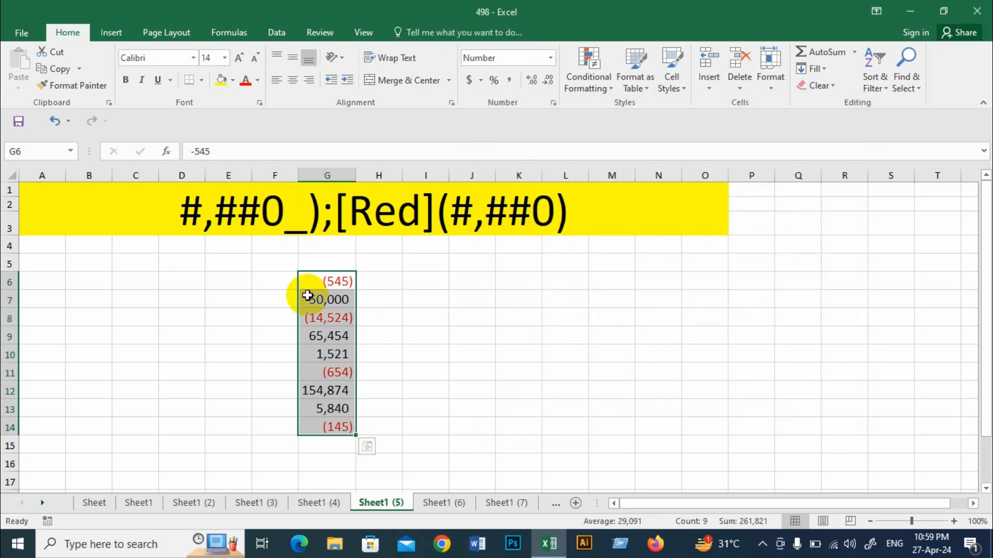
click(332, 282)
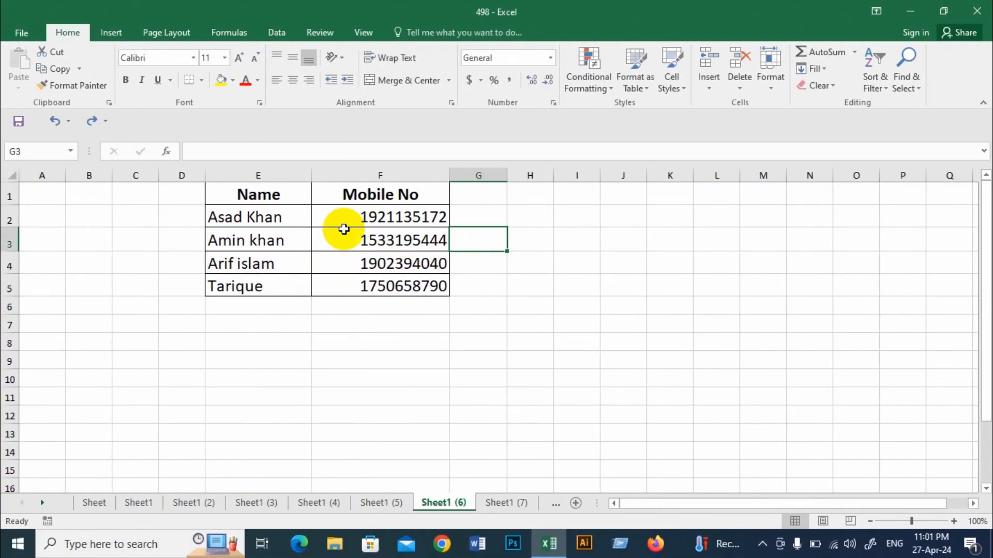
drag(370, 216, 372, 276)
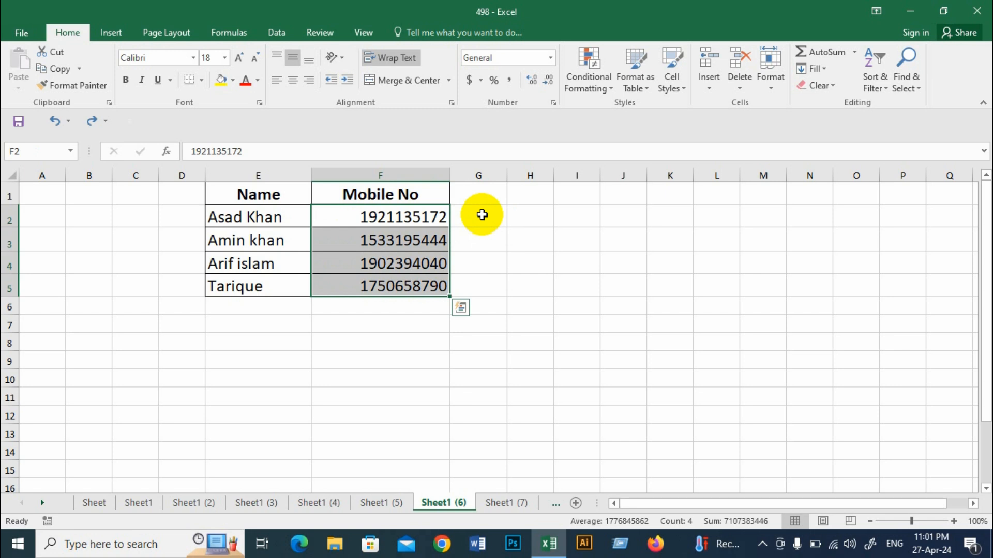
key(ctrl+1)
click(550, 260)
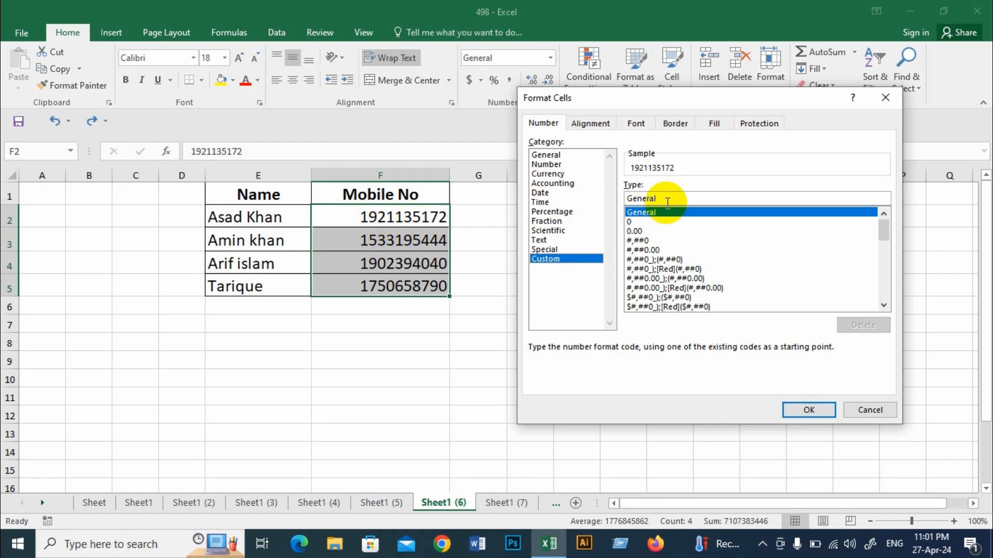
drag(665, 198, 618, 200)
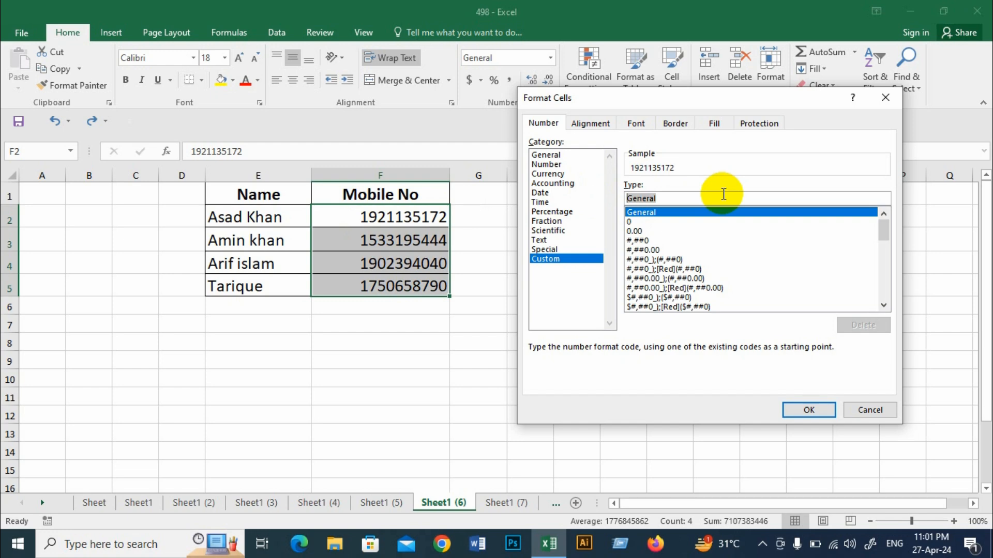
text(00000000)
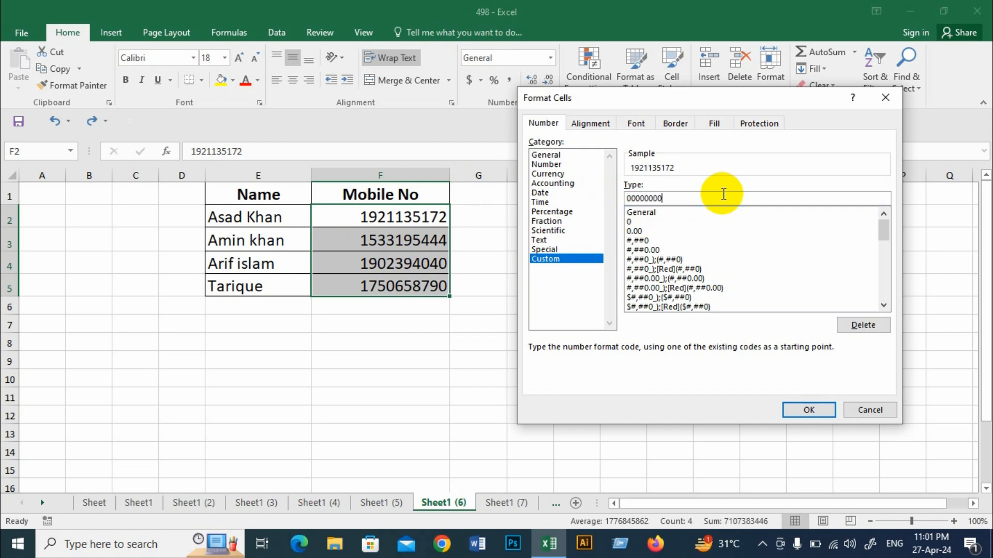
text(000)
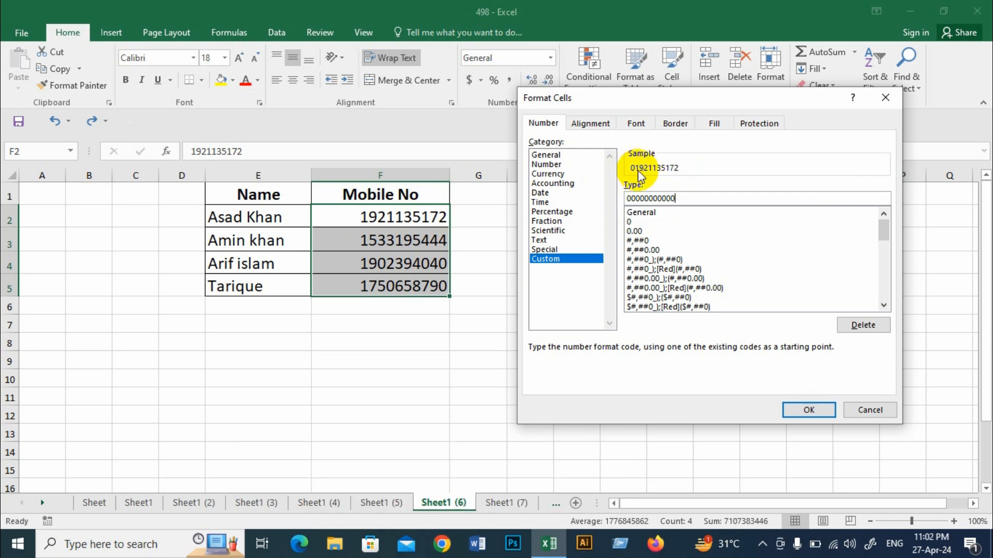
click(809, 410)
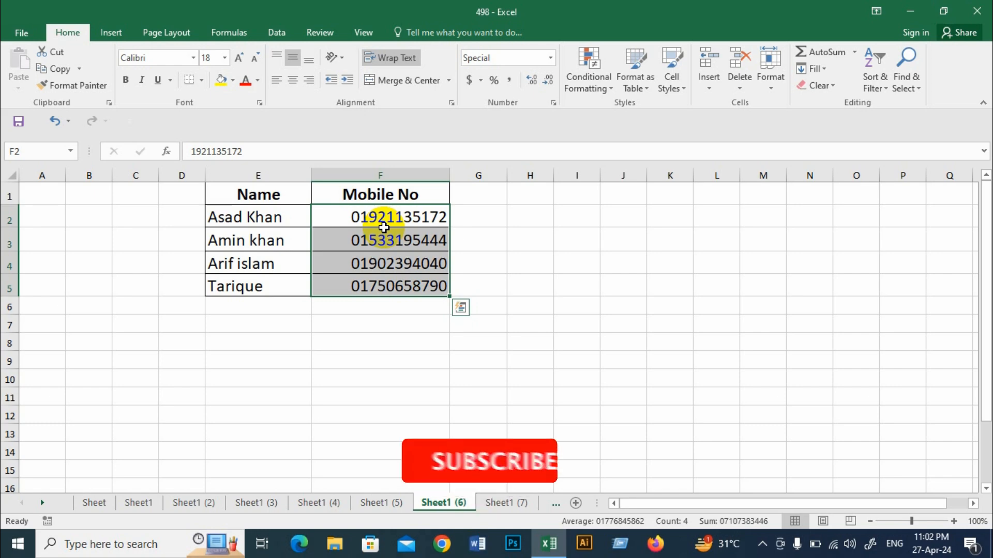
key(ctrl+z)
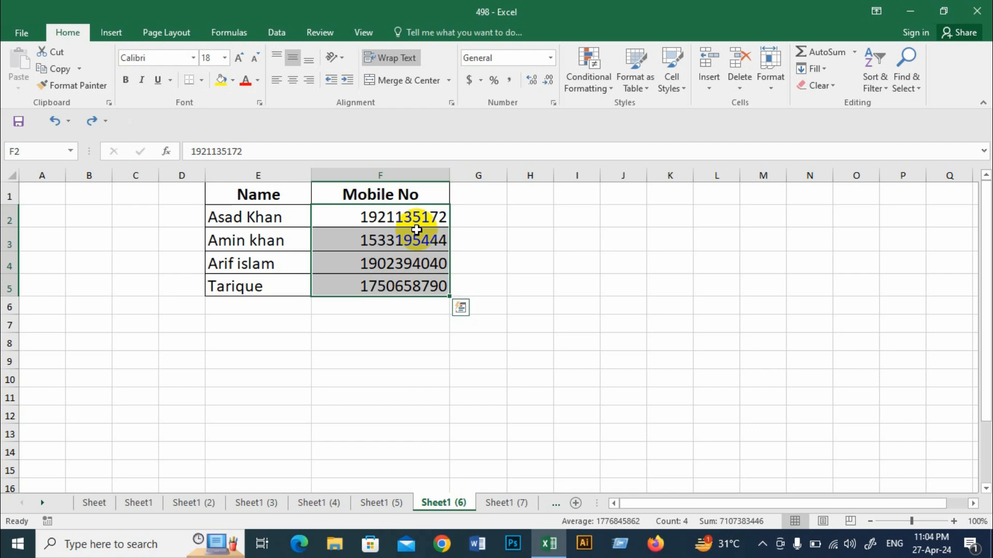
Step: Apply the custom number format "0"# to the Mobile No cells F2:F5 to prefix each number with a zero
key(ctrl+1)
click(546, 259)
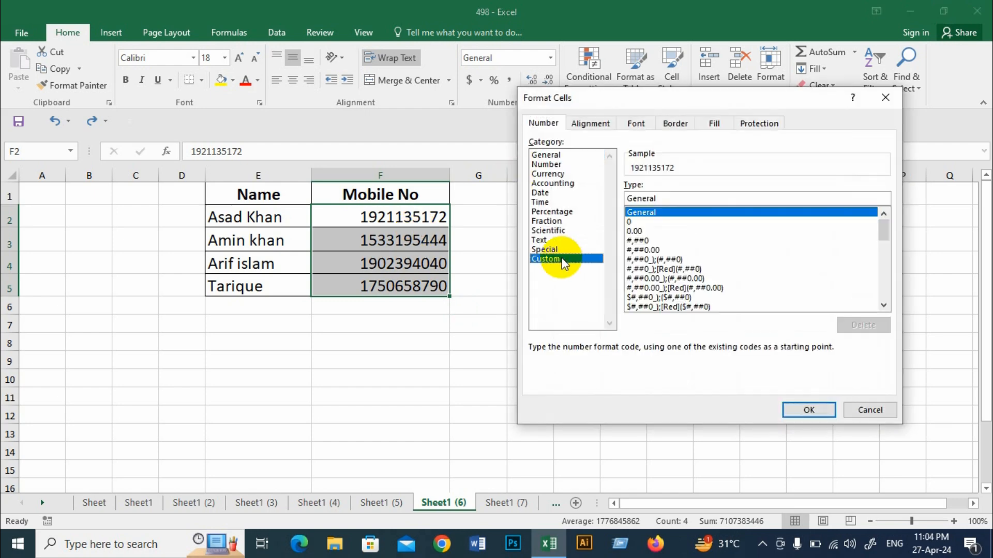
double_click(674, 199)
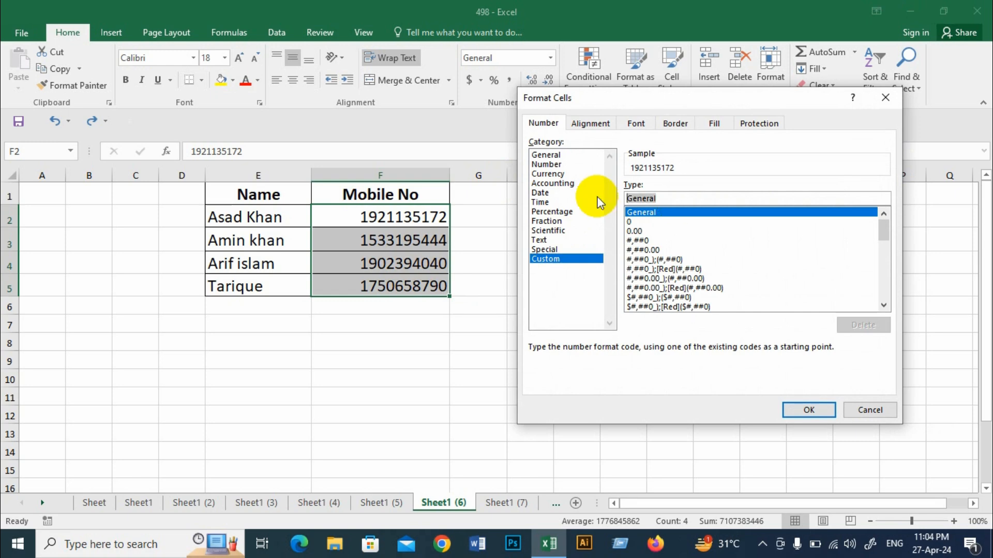
text(")
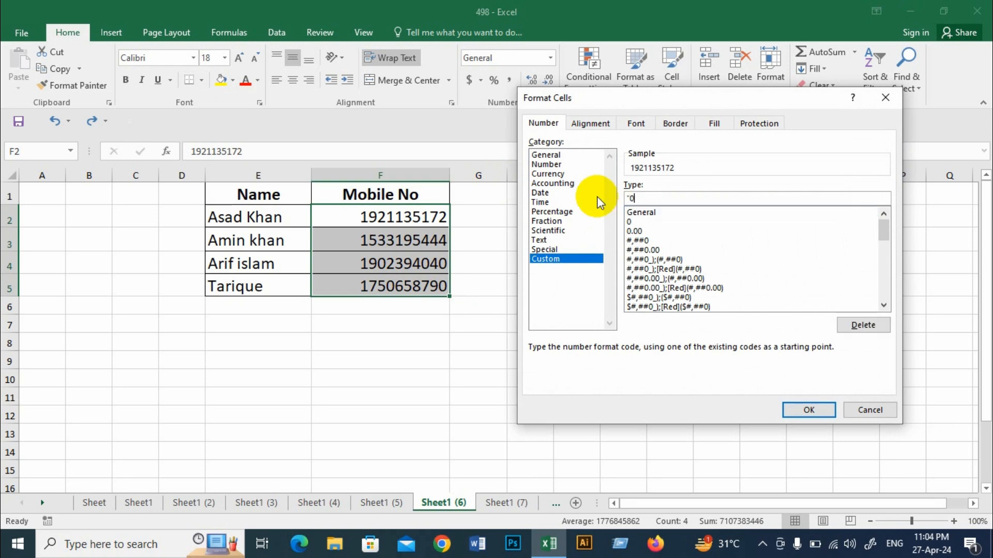
text(0"#)
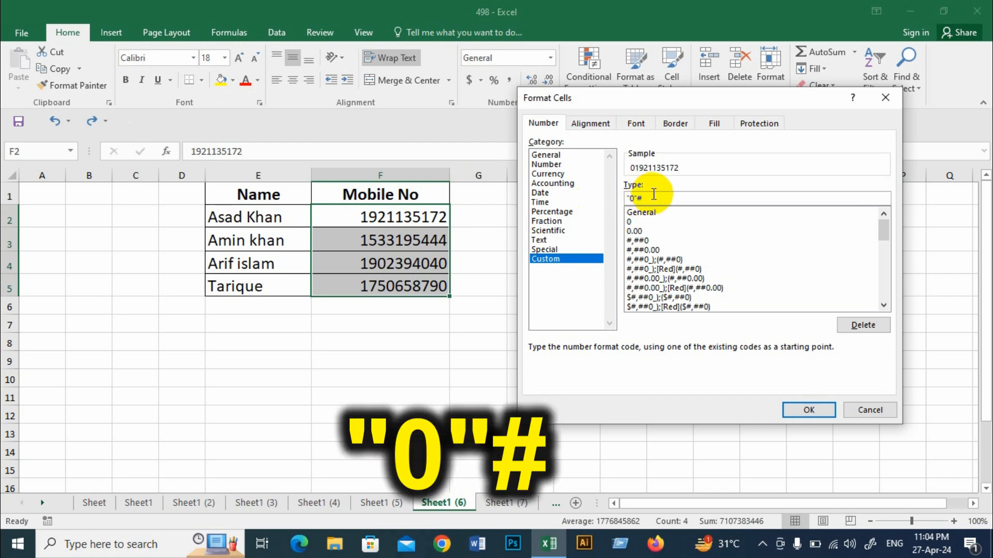
click(820, 413)
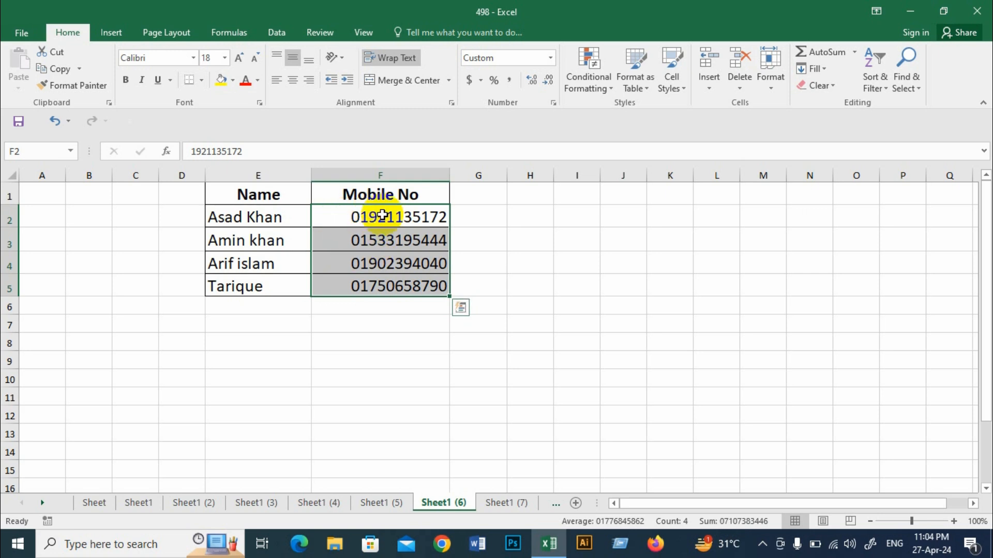
Step: Extend the number format of the Mobile No cells F2:F5 with the country code, making it "+880"#
key(ctrl+1)
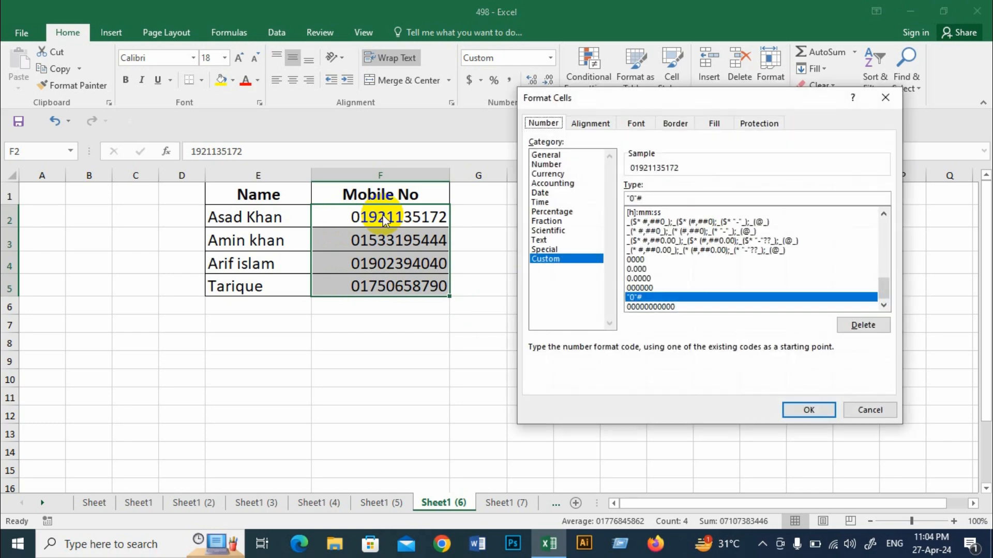
click(629, 197)
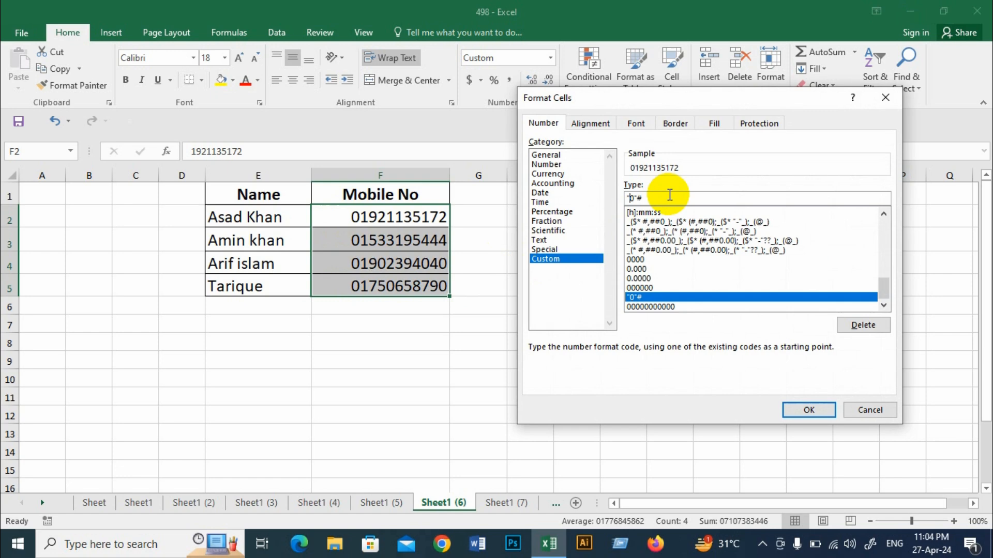
text(+88)
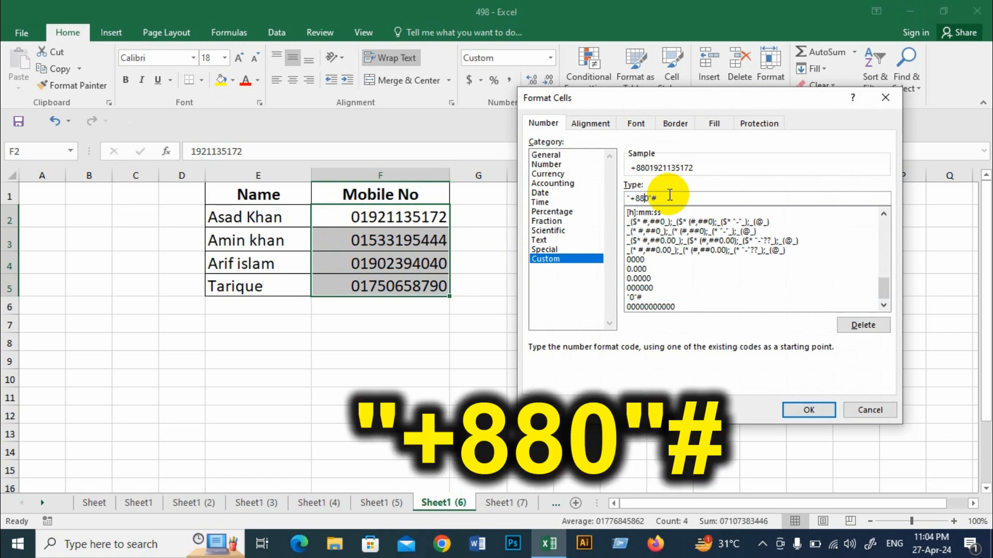
click(805, 409)
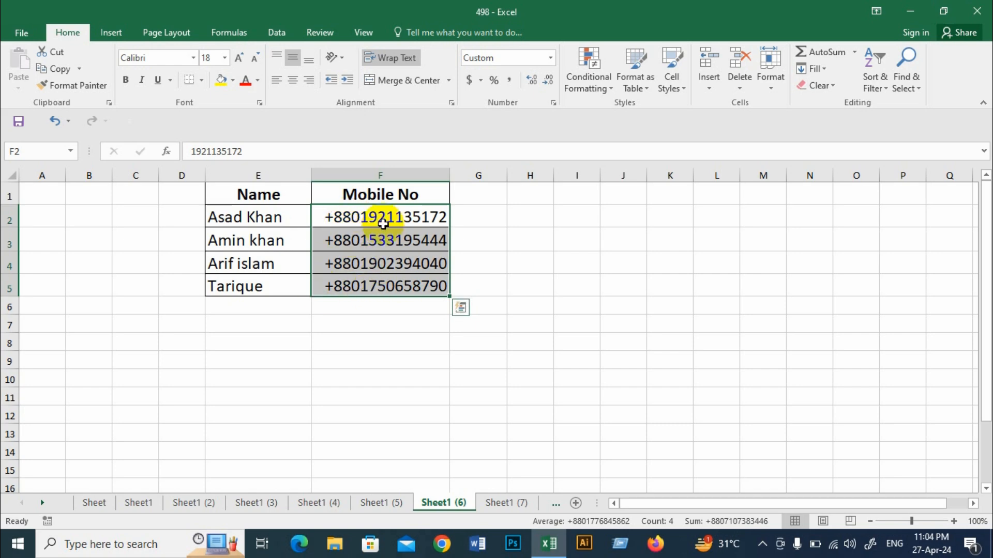
Step: Apply the custom number format 0 "KG" to the Item Weight cells D2:D7 on Sheet1 (7)
click(505, 503)
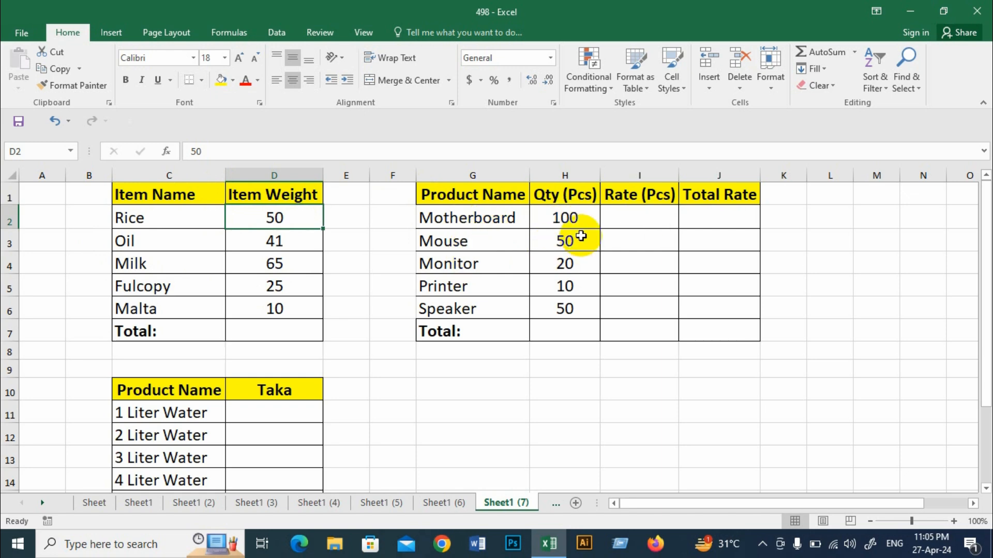
click(343, 290)
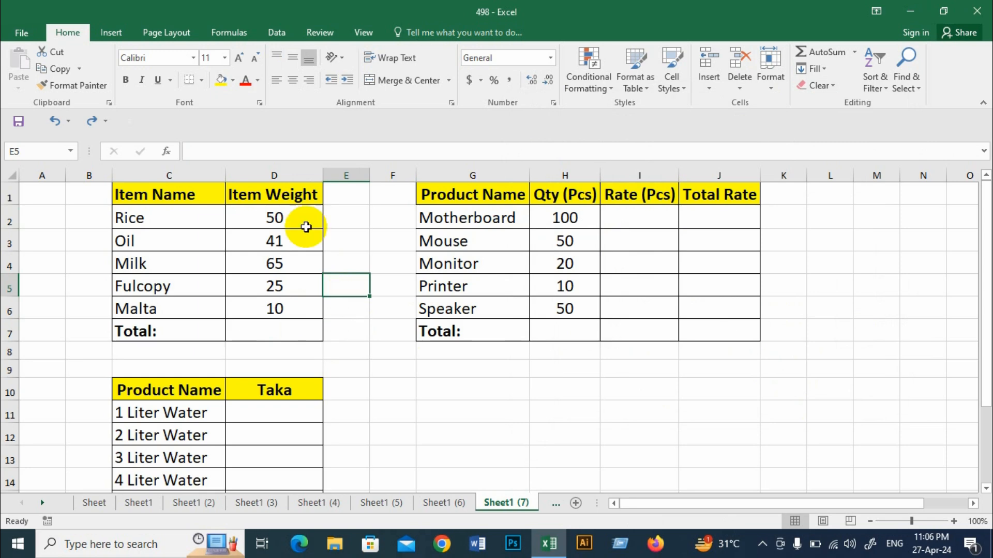
drag(306, 227, 284, 331)
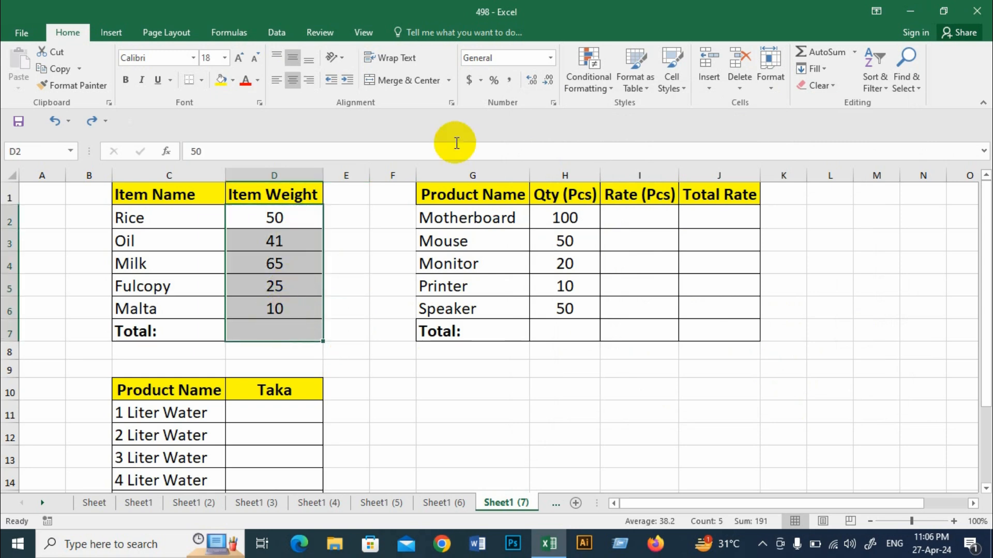
key(ctrl+1)
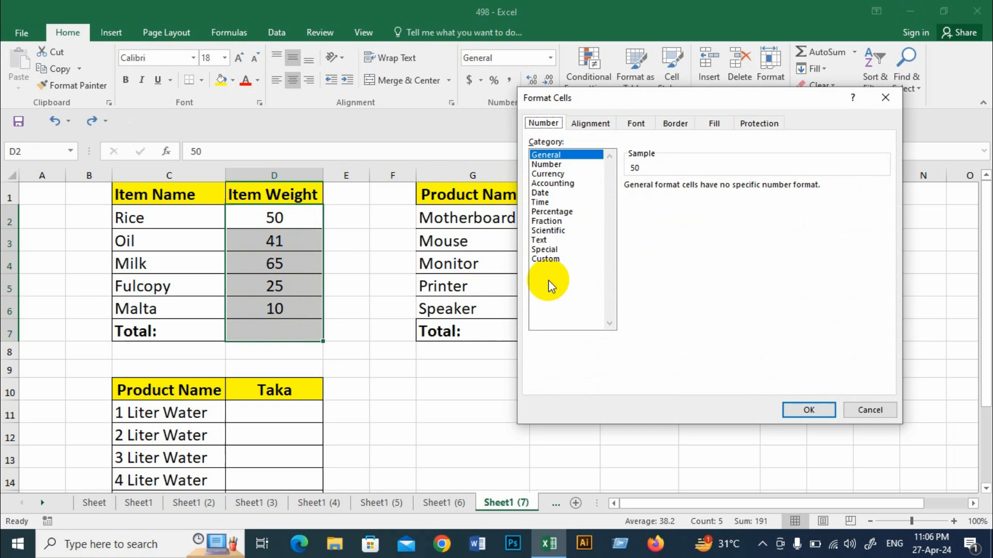
click(545, 260)
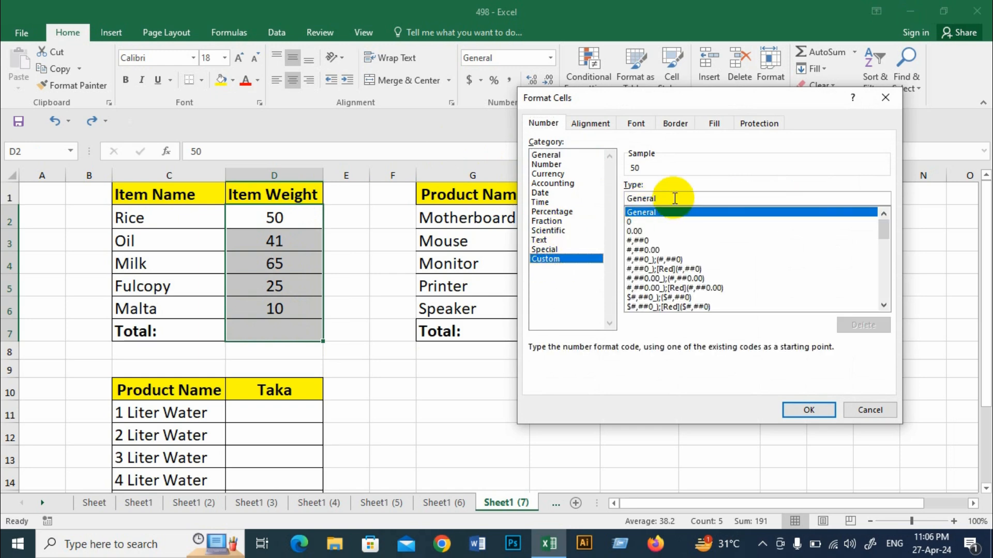
drag(674, 198, 613, 195)
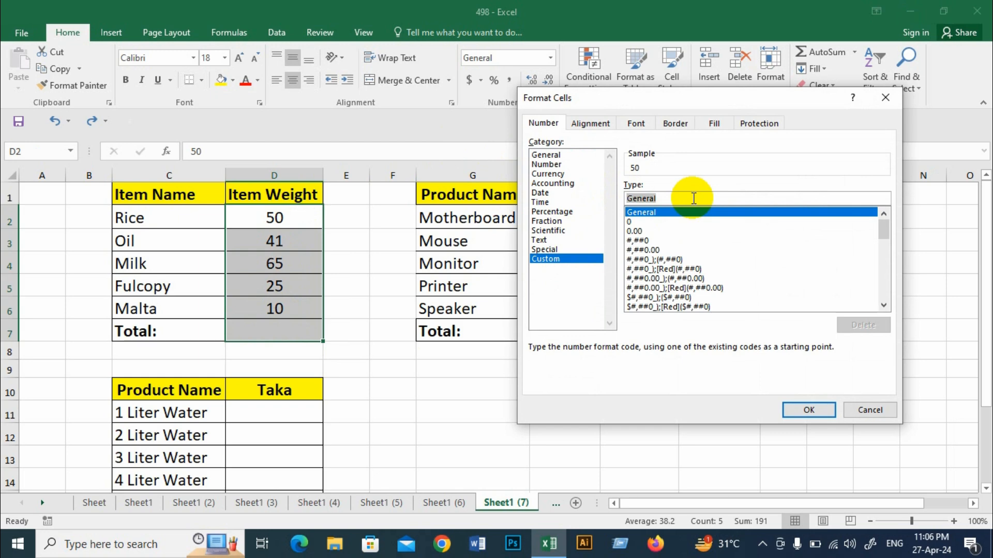
text(0"KG)
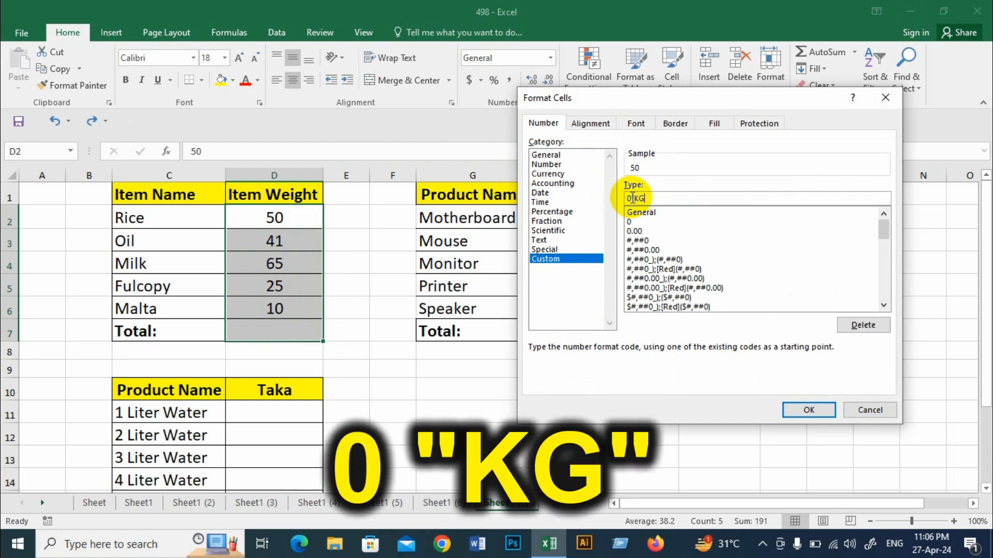
text("KG)
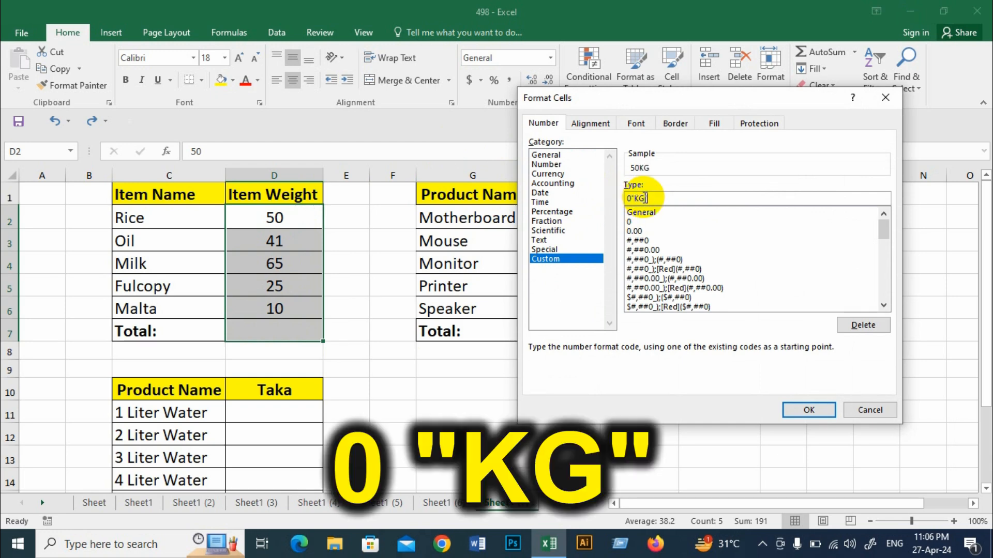
text(")
click(632, 198)
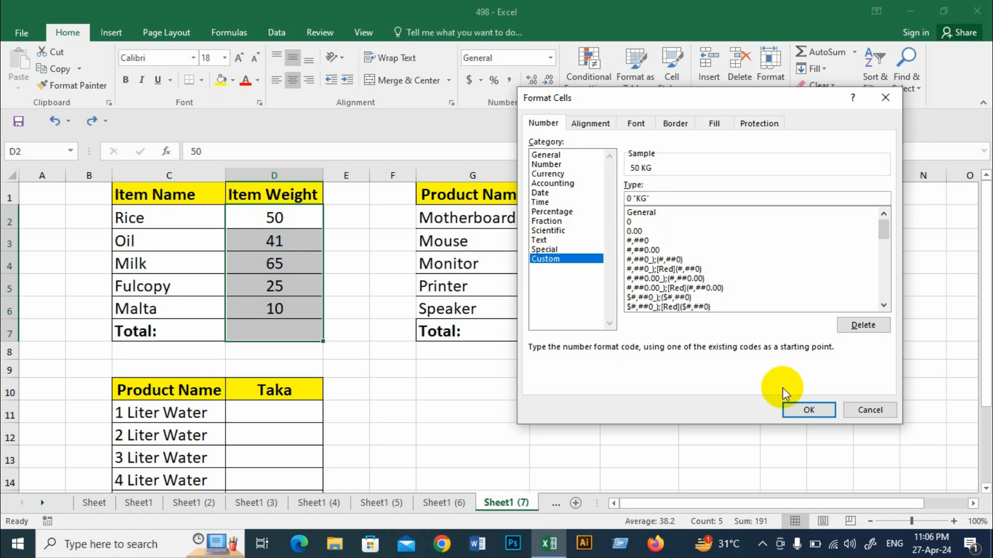
click(807, 410)
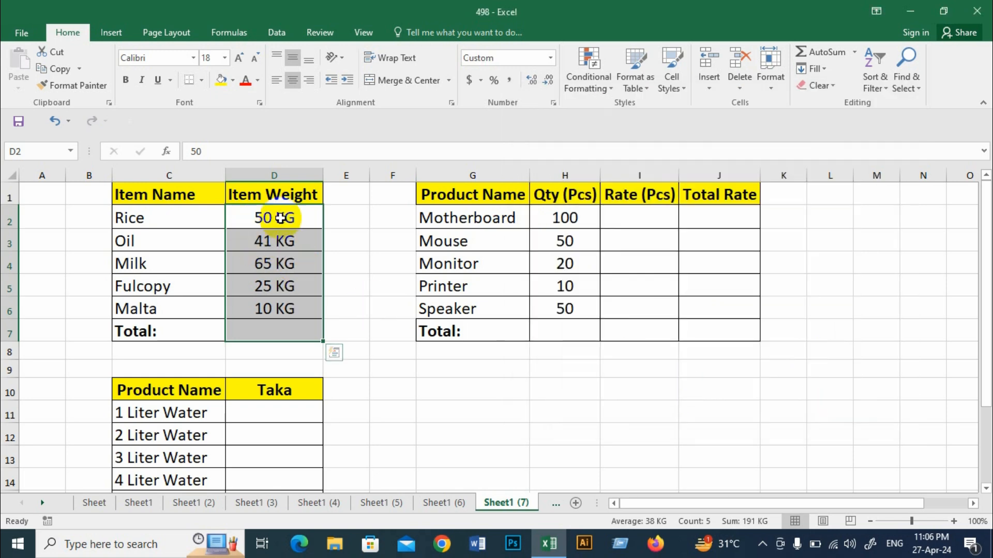
Step: Total the item weights D2:D6 in cell D7 with AutoSum
click(300, 320)
click(816, 55)
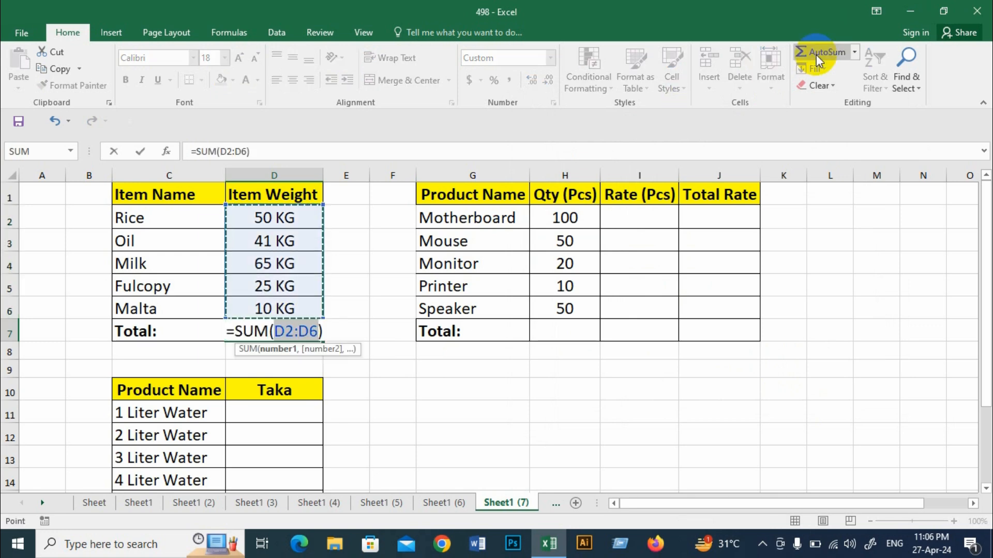
click(816, 54)
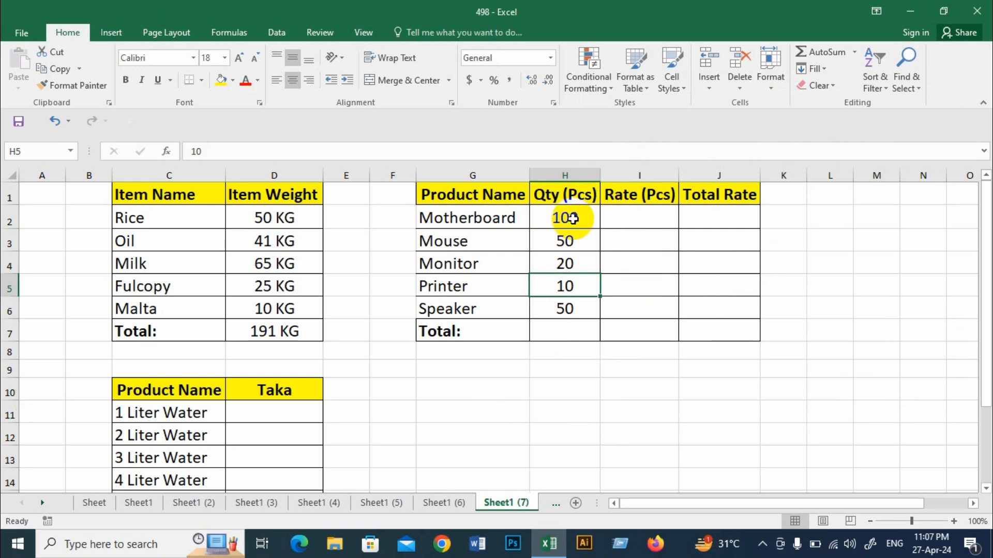
Step: Apply the custom number format 0"PCS" to the Qty (Pcs) cells H2:H7
drag(572, 222, 565, 333)
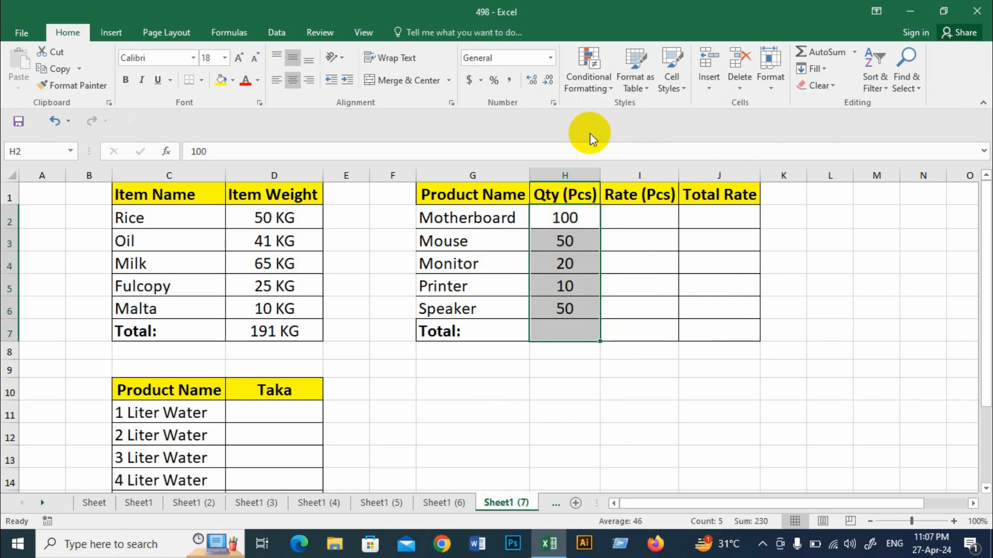
key(ctrl+1)
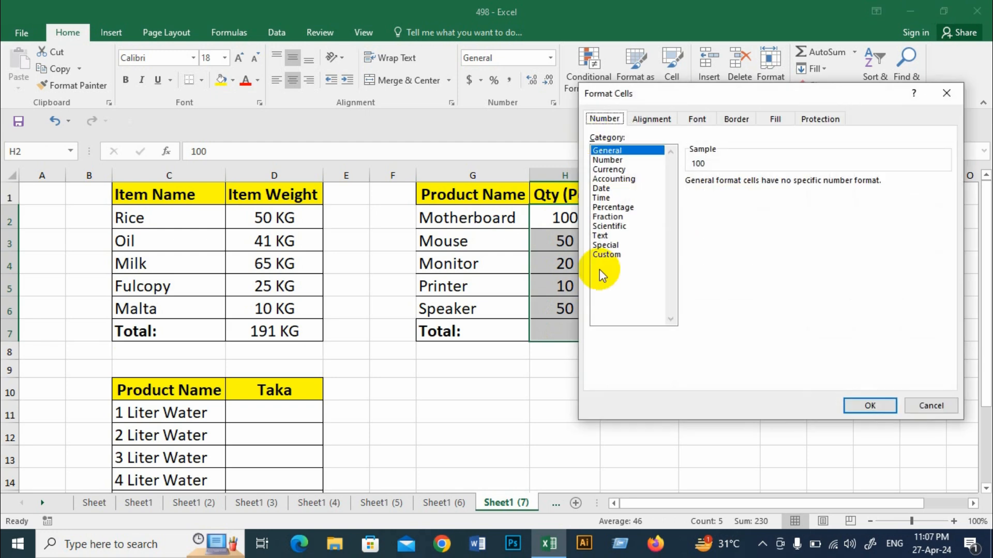
click(606, 254)
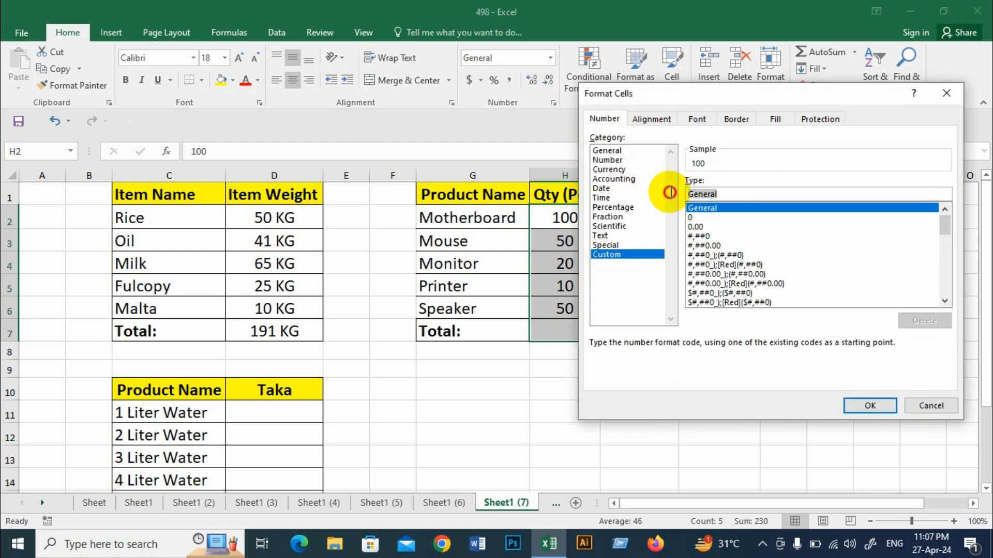
text(0")
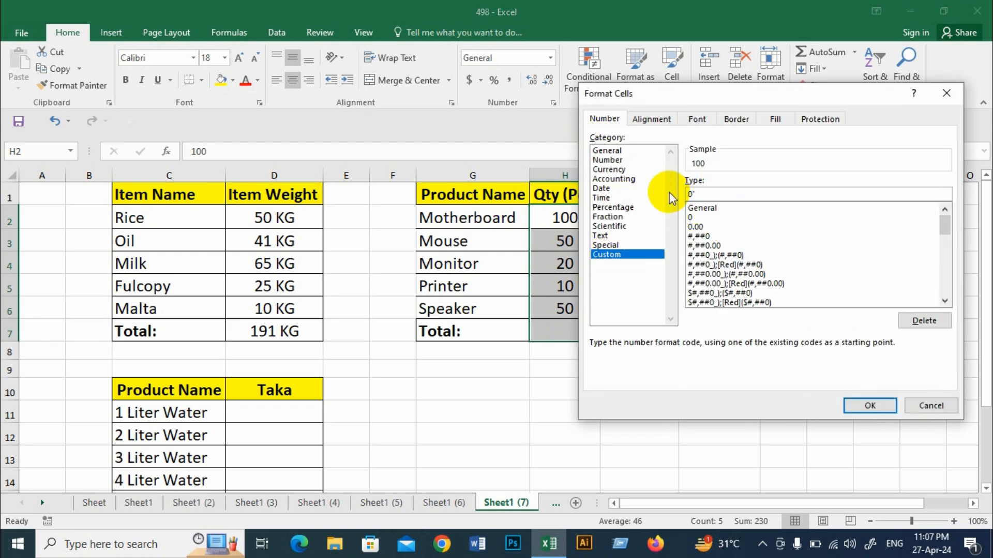
text(PCS")
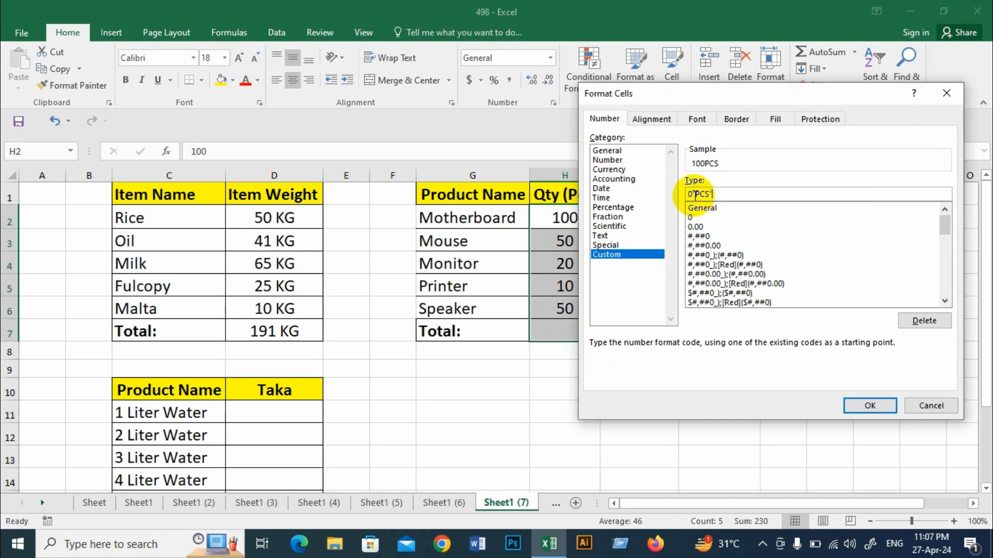
click(869, 407)
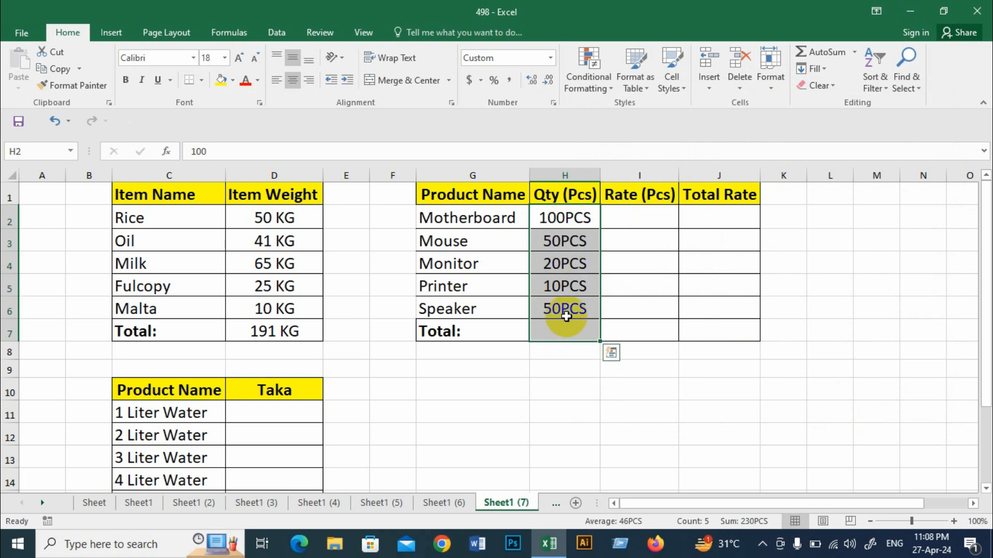
Step: Add a space before the unit in the quantity cells' custom format, making it 0 "PCS"
key(ctrl+1)
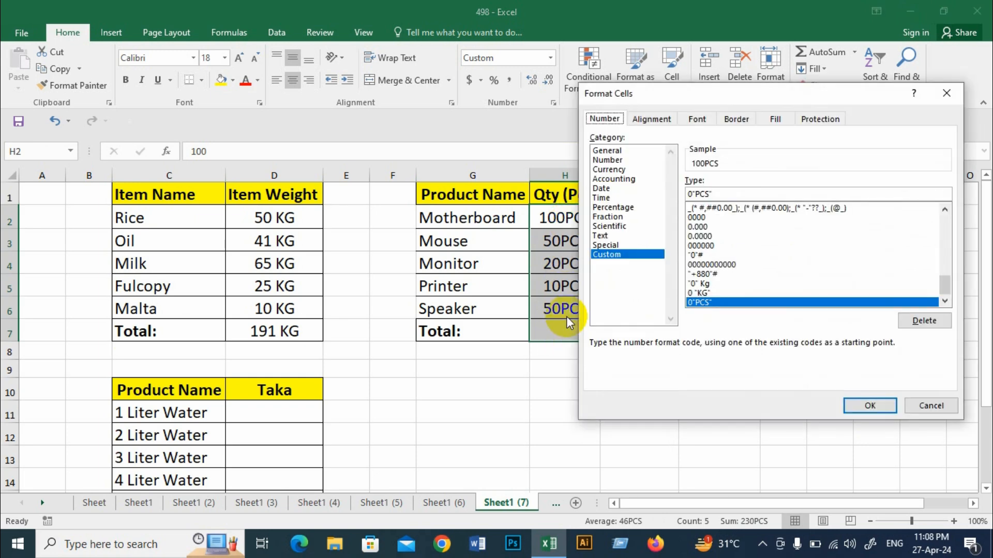
click(693, 196)
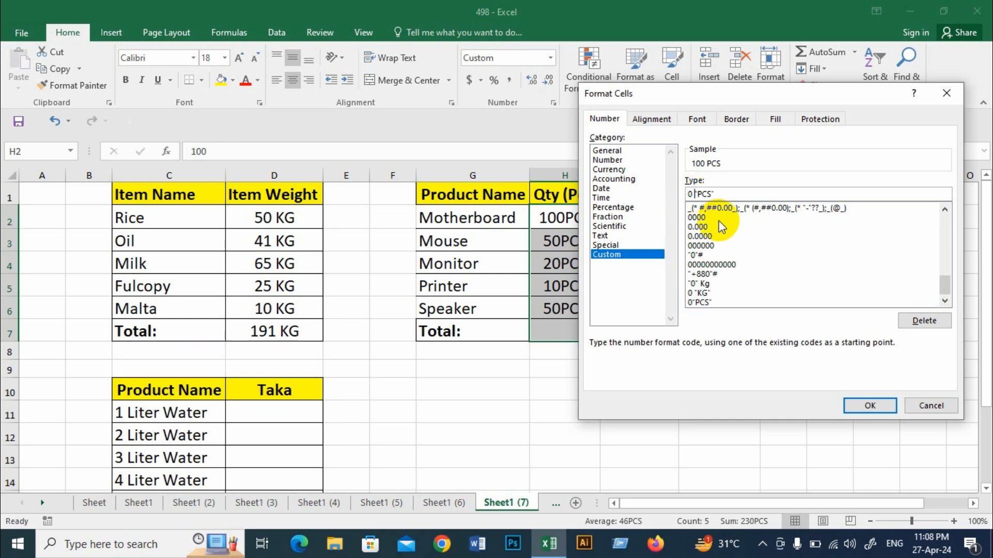
click(858, 407)
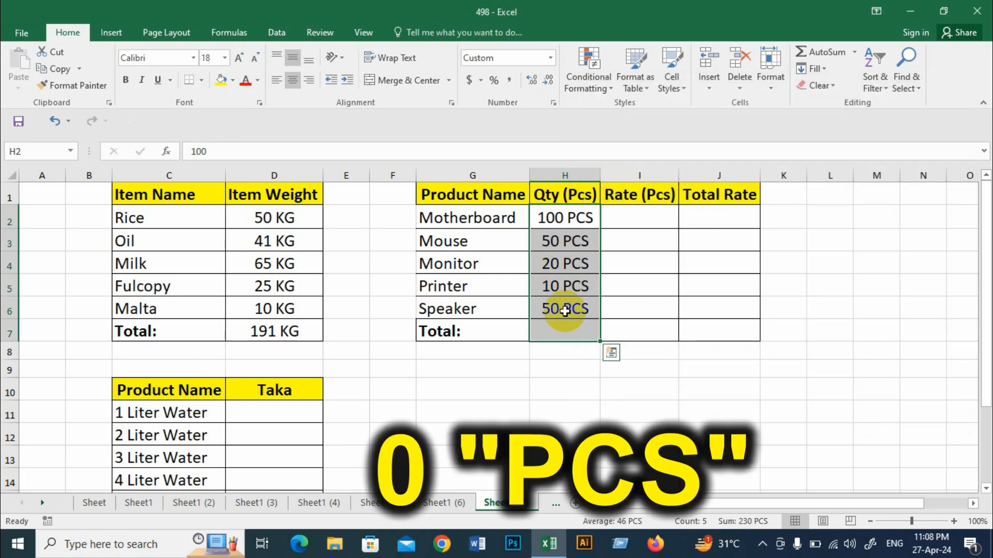
Step: Apply the custom number format 0 "TK" to the Rate (Pcs) and Total Rate cells I2:J7
click(667, 217)
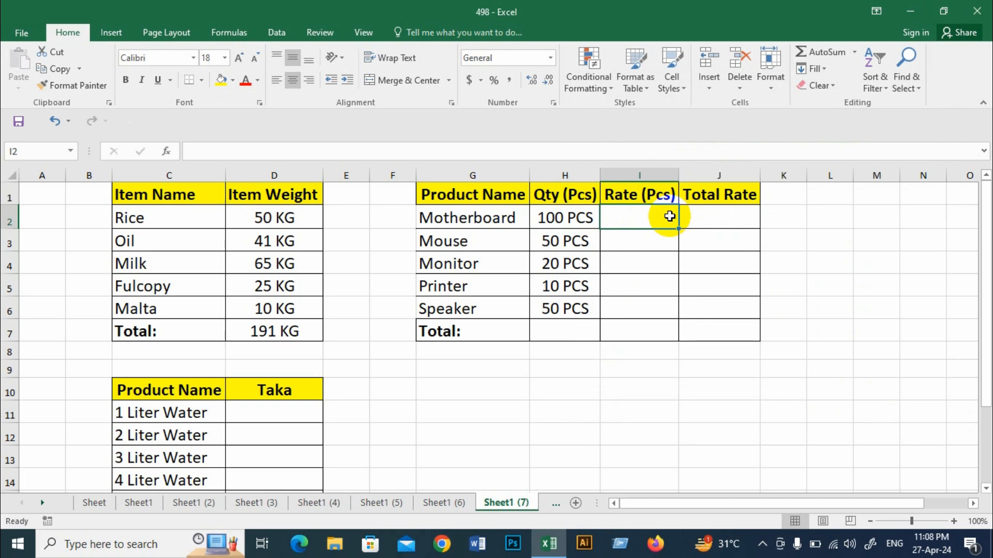
drag(640, 217, 721, 330)
key(ctrl+1)
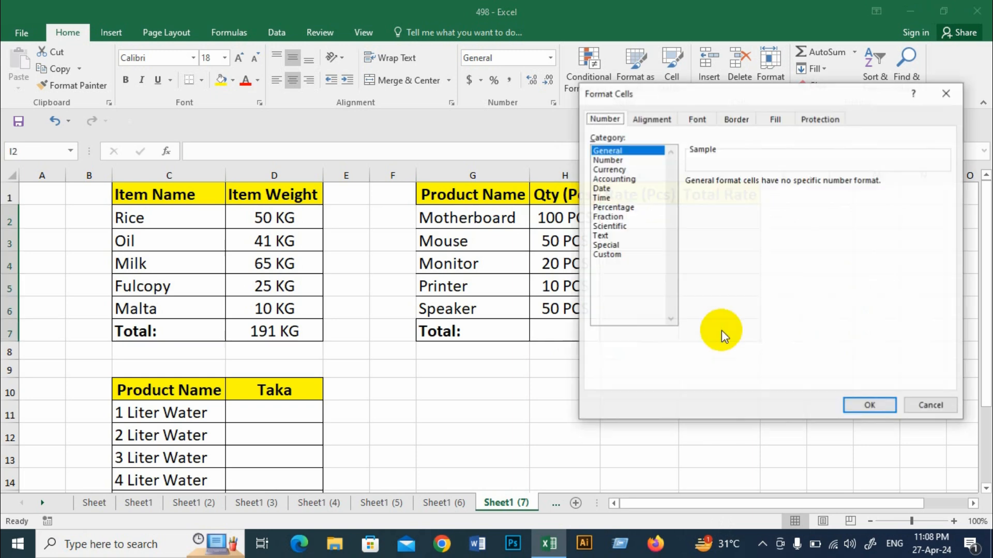
click(616, 255)
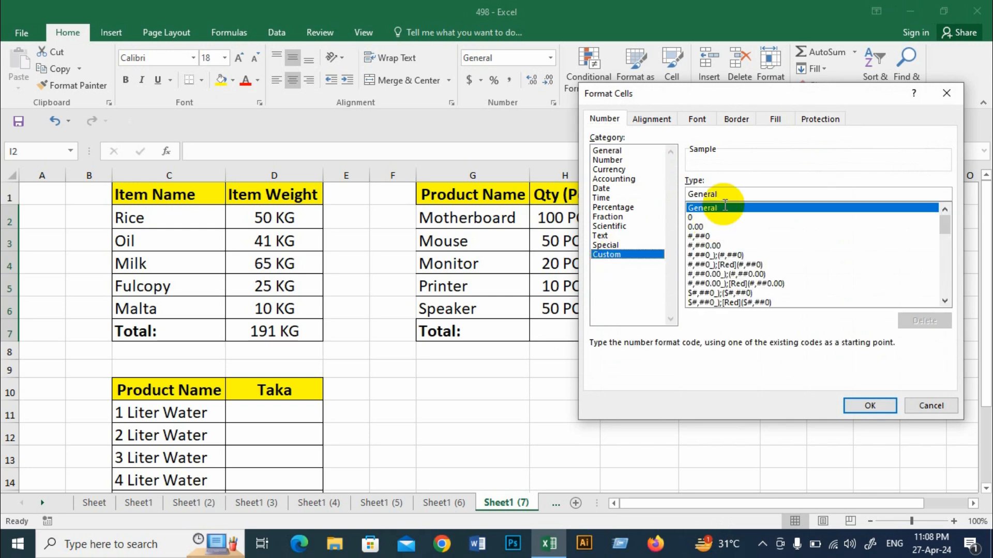
drag(728, 194, 628, 191)
text(0)
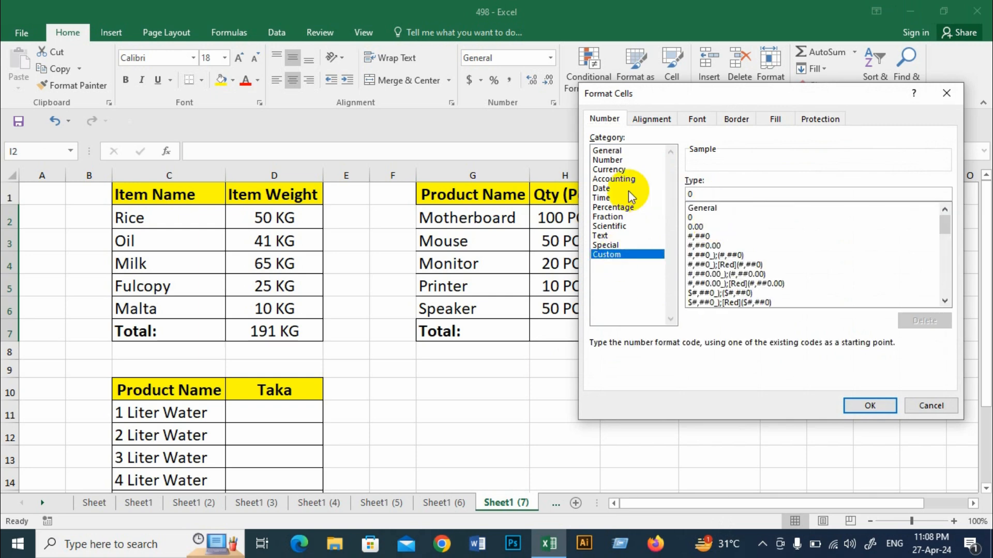
text("T)
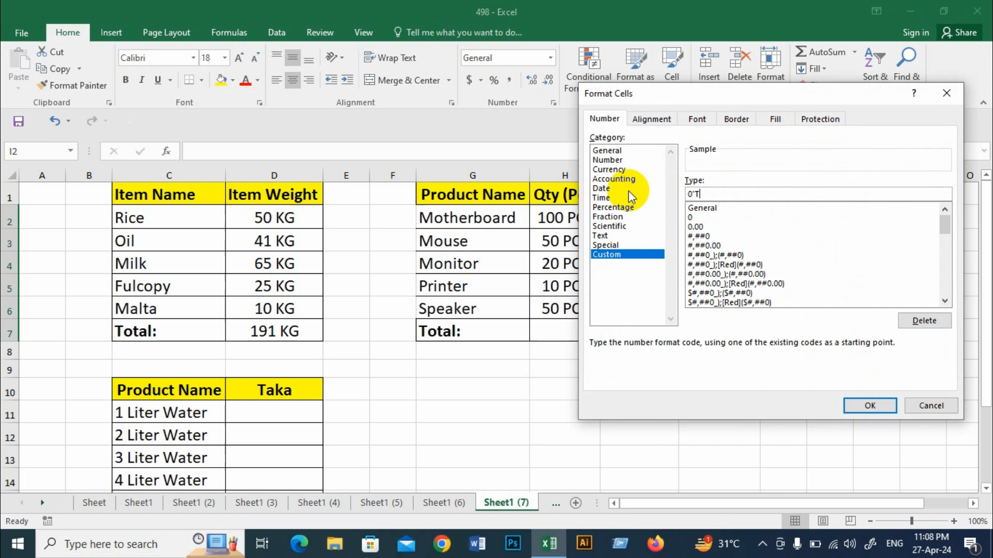
text(K)
click(696, 194)
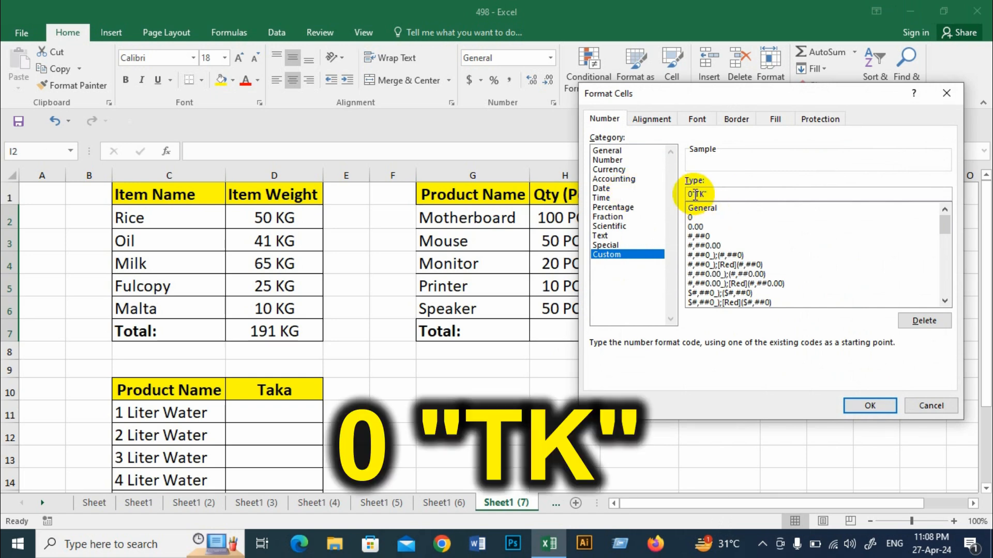
click(877, 407)
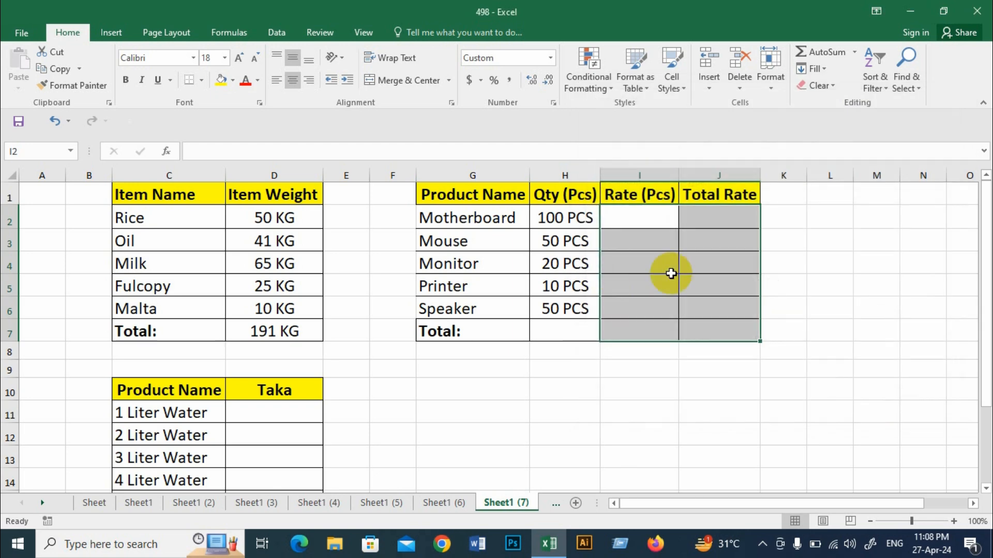
Step: Enter a rate of 2500 for Motherboard in I2 and 150 for Mouse in I3
click(652, 223)
text(1)
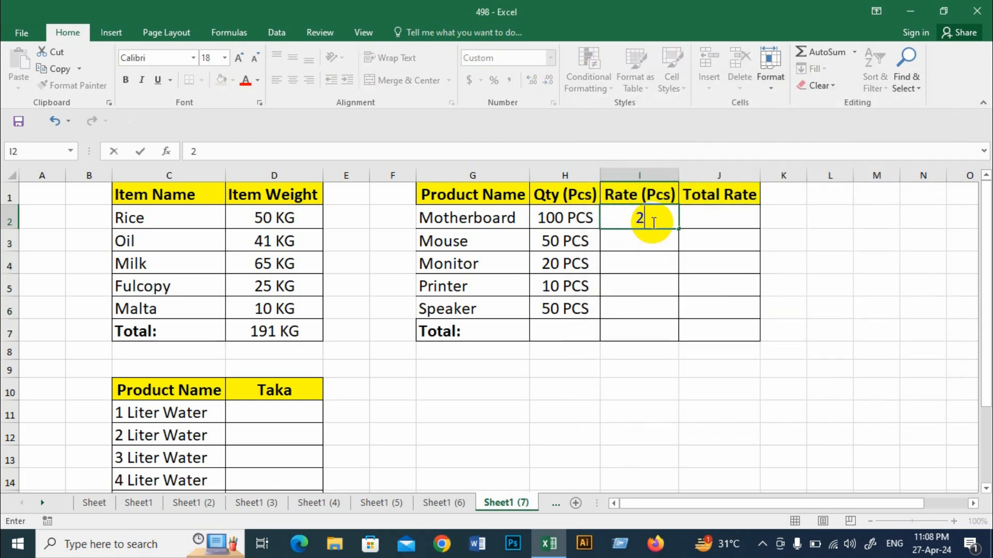
text(500)
click(724, 259)
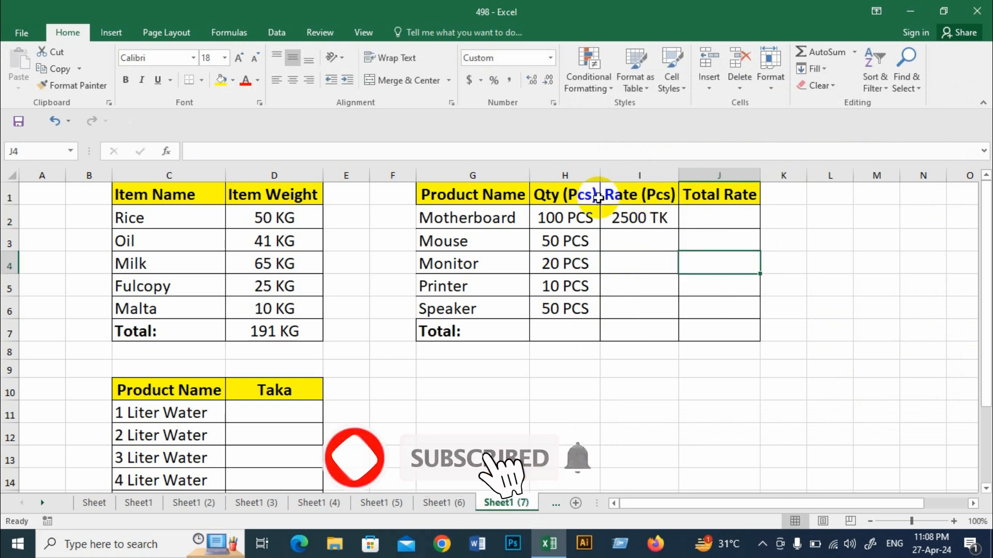
click(631, 239)
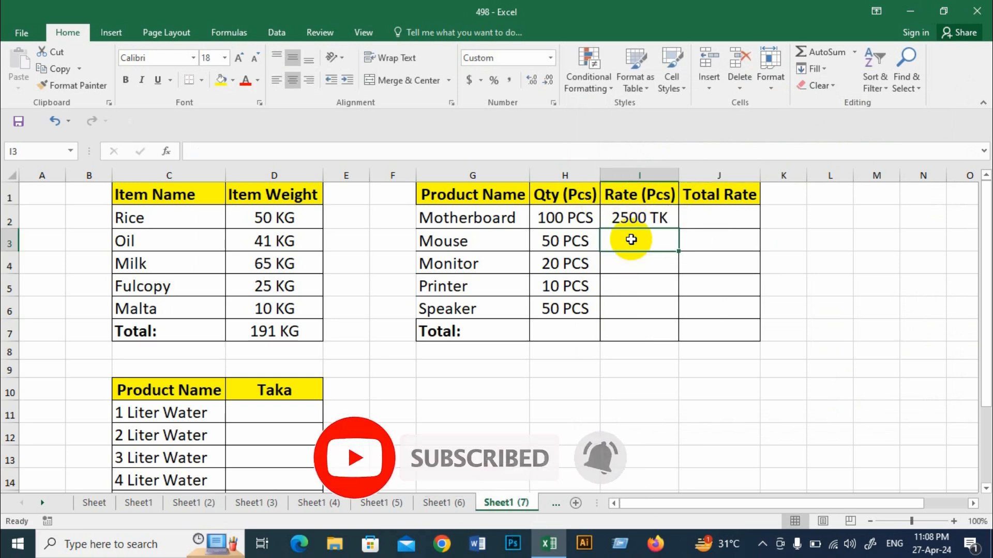
text(150)
click(706, 258)
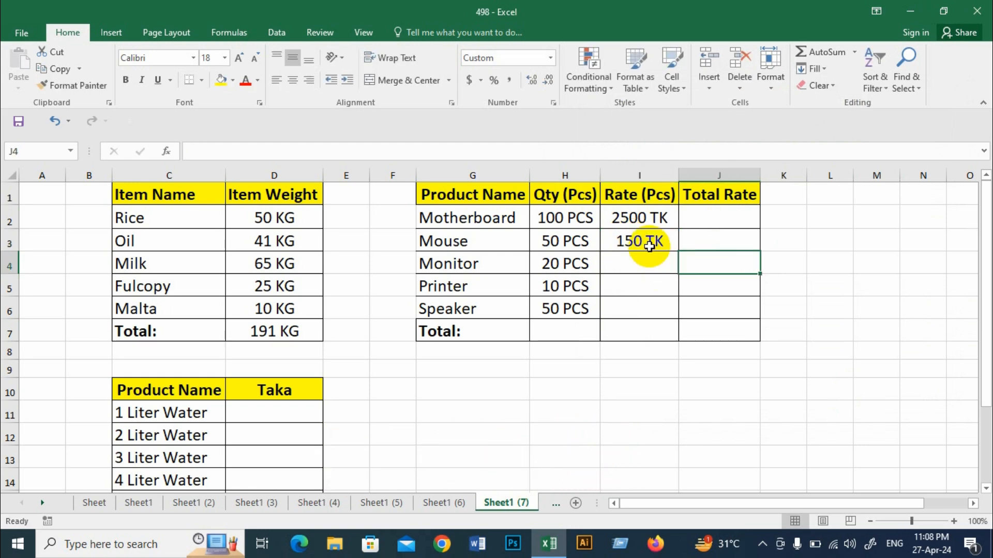
Step: Calculate the Motherboard's total rate in J2 with the formula =H2*I2
click(717, 212)
text(=)
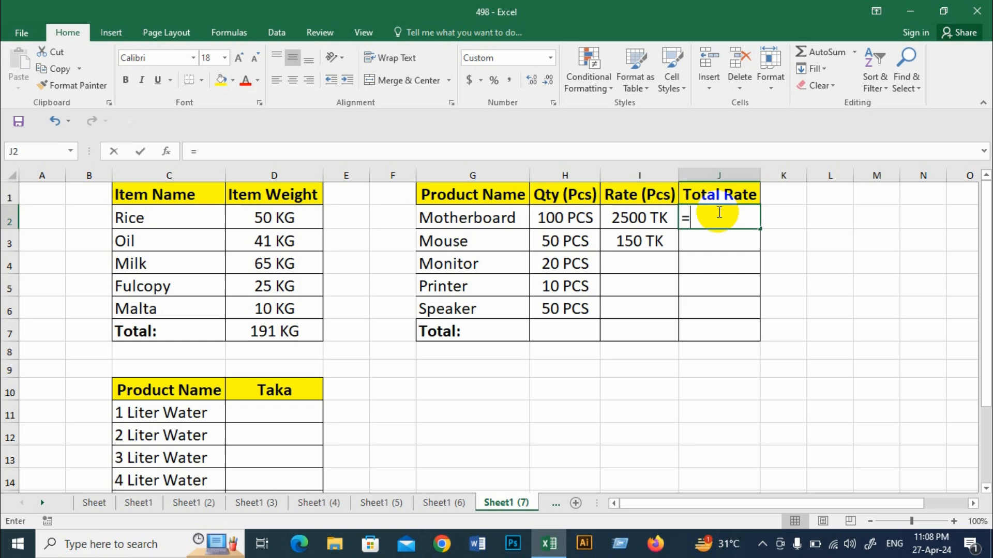
click(581, 219)
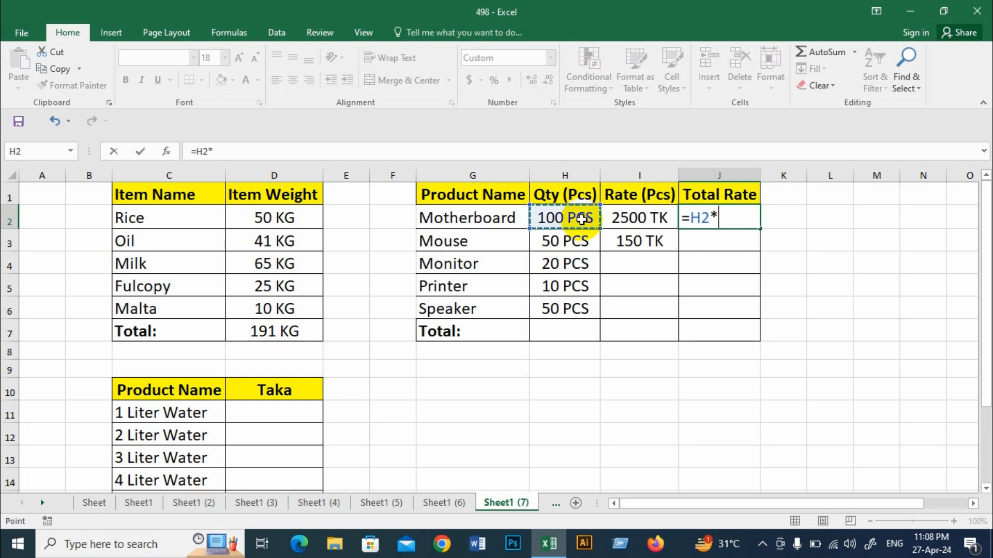
text(*)
click(616, 219)
key(Return)
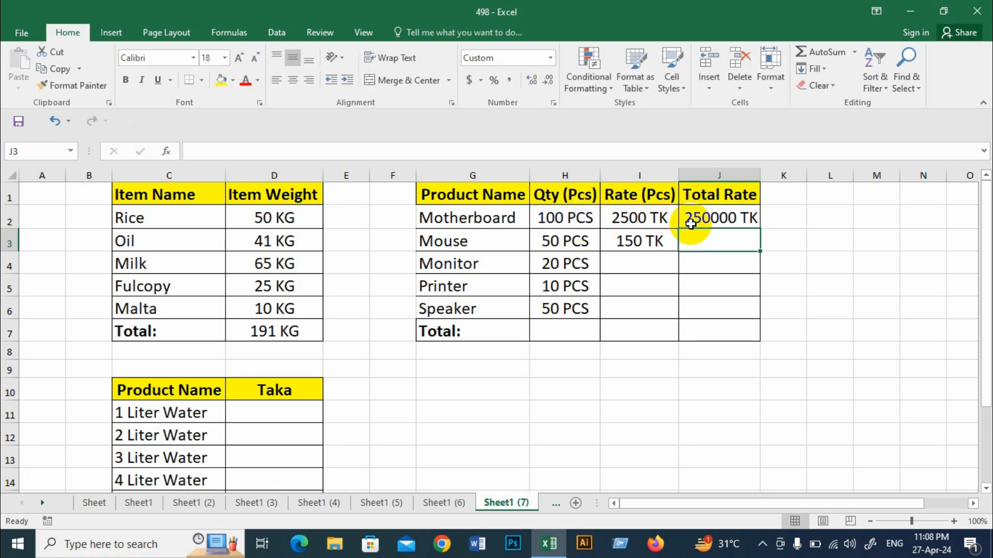
Step: Copy the Motherboard's total rate formula from J2 down through the Speaker row, J6
click(716, 216)
drag(767, 234, 762, 317)
Step: Total the quantities in H7 and the total rates in J7 with AutoSum
click(593, 336)
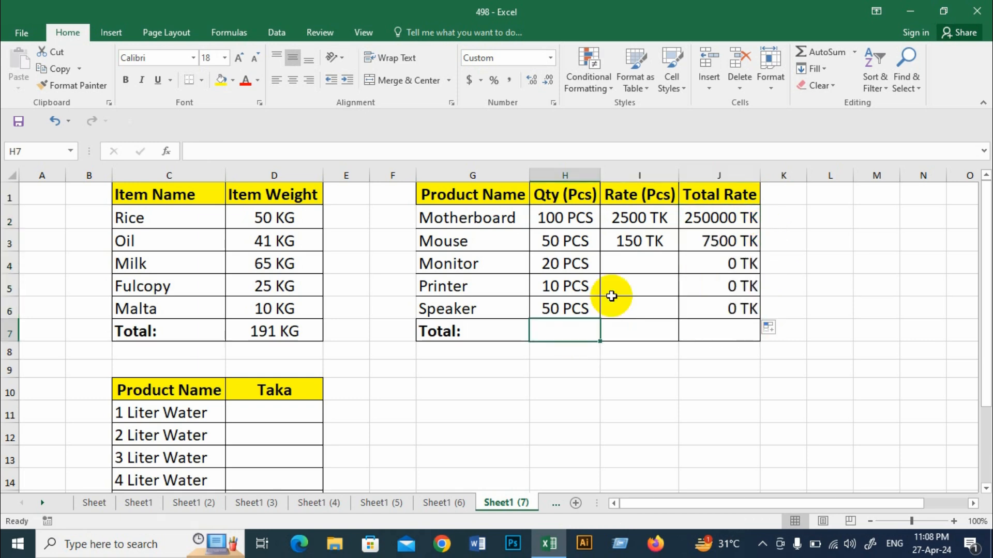
click(827, 53)
key(Return)
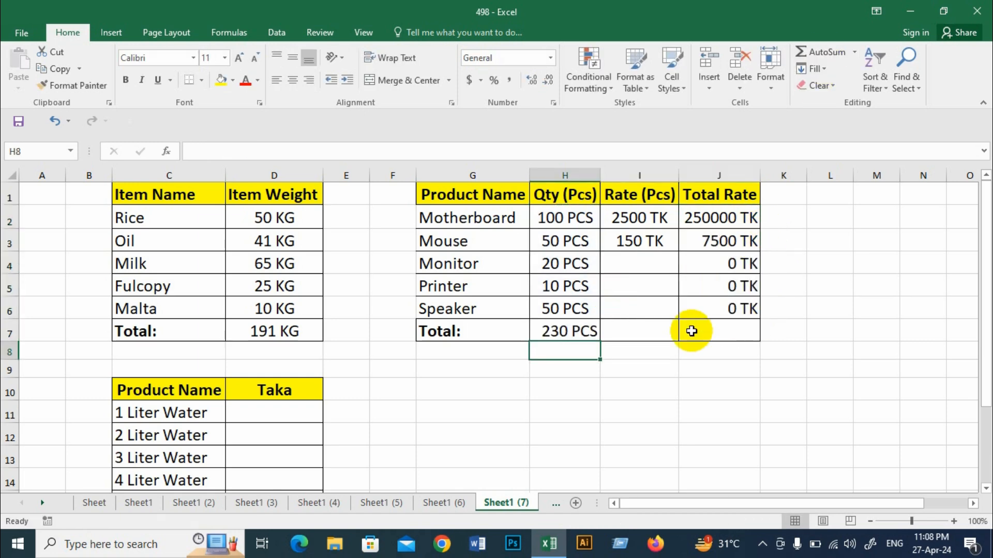
click(721, 331)
click(820, 52)
key(Return)
click(740, 305)
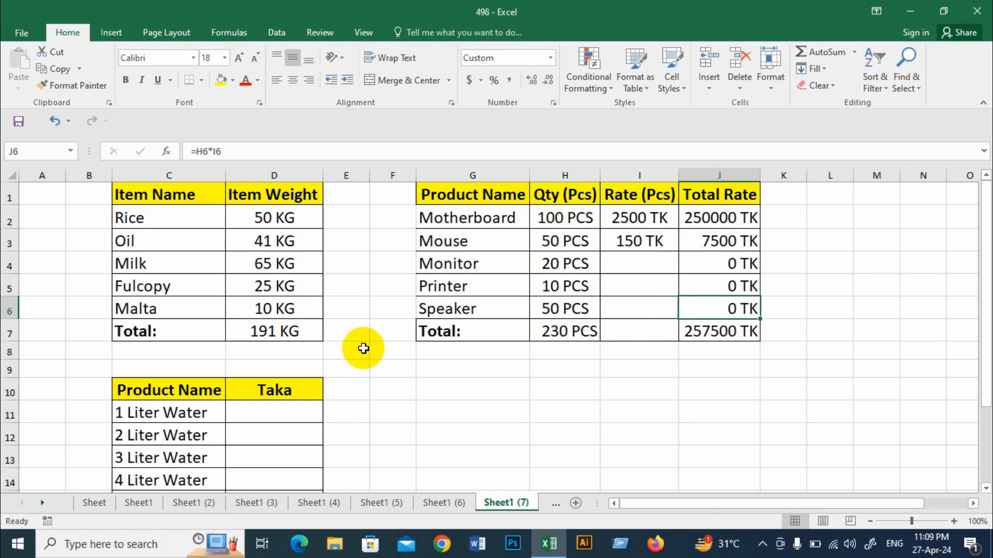
Step: Apply the custom number format "TK" # to the Taka cells D11:D16 of the water product table
scroll(364, 348, down, 1)
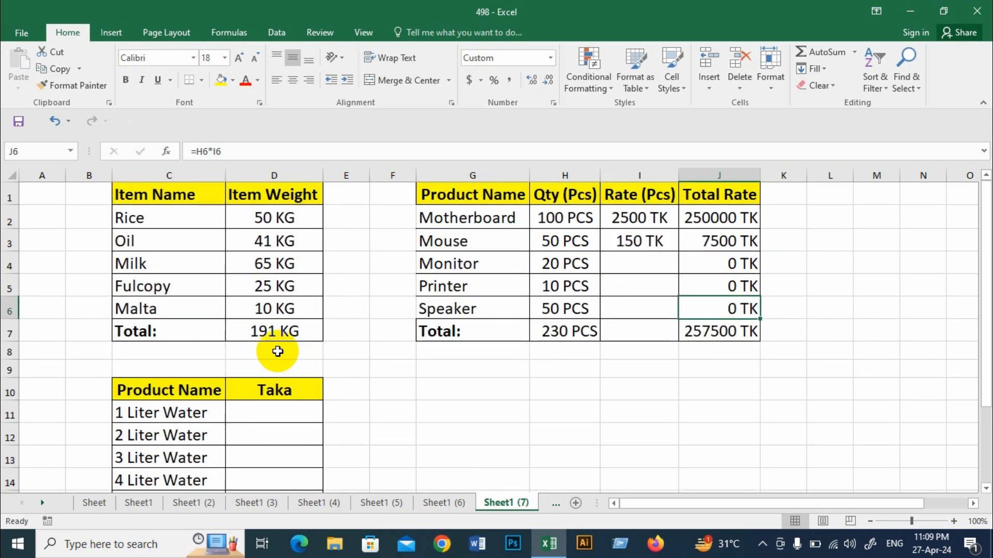
scroll(274, 349, up, 1)
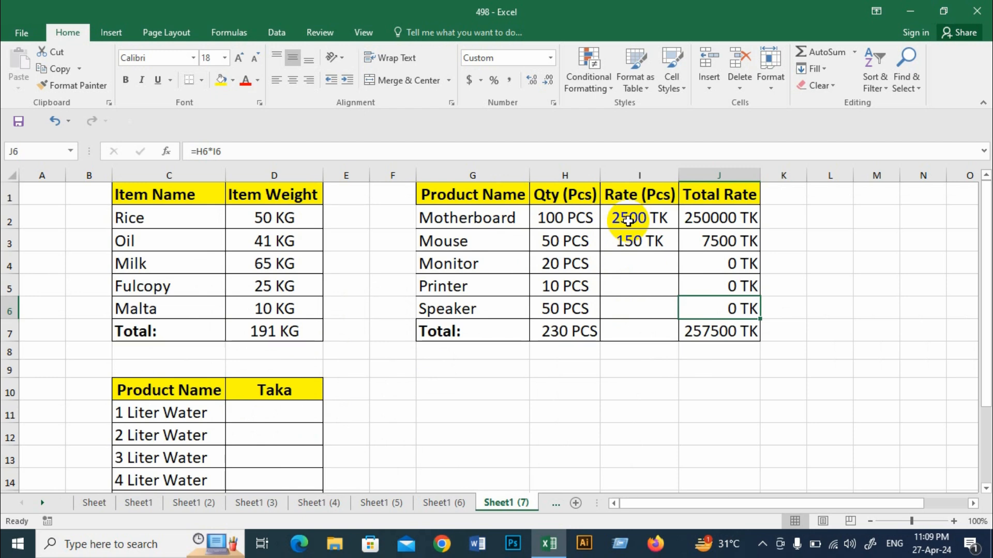
scroll(549, 217, down, 2)
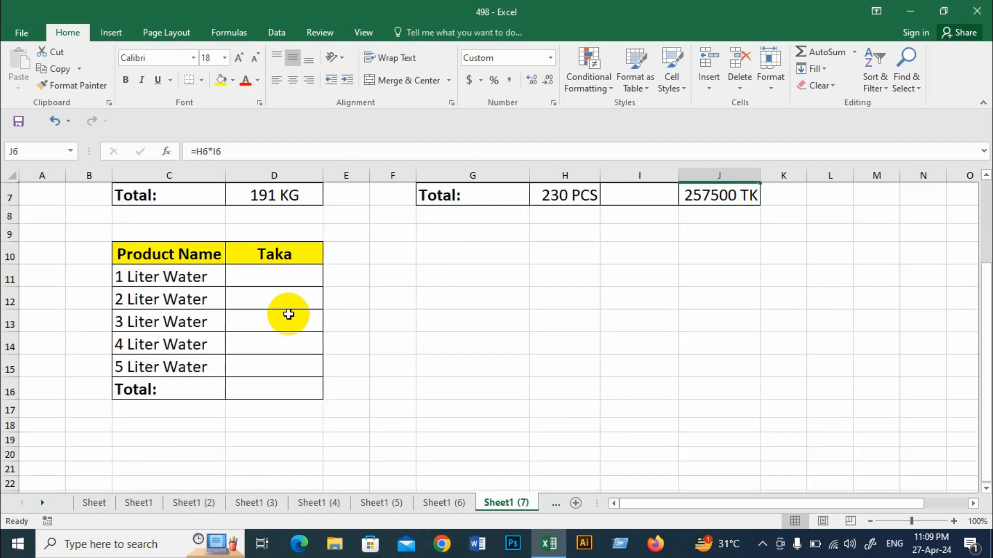
drag(283, 273, 281, 385)
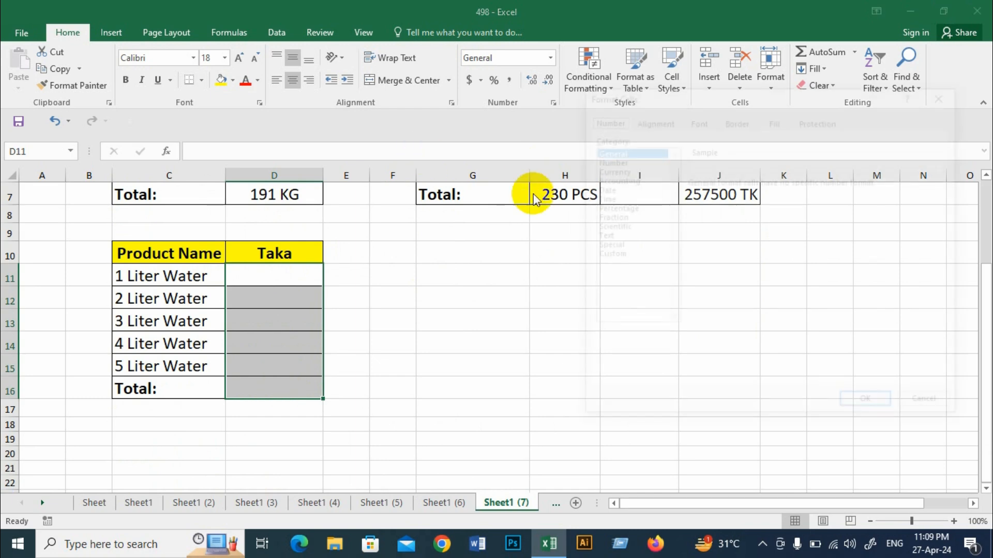
key(ctrl+1)
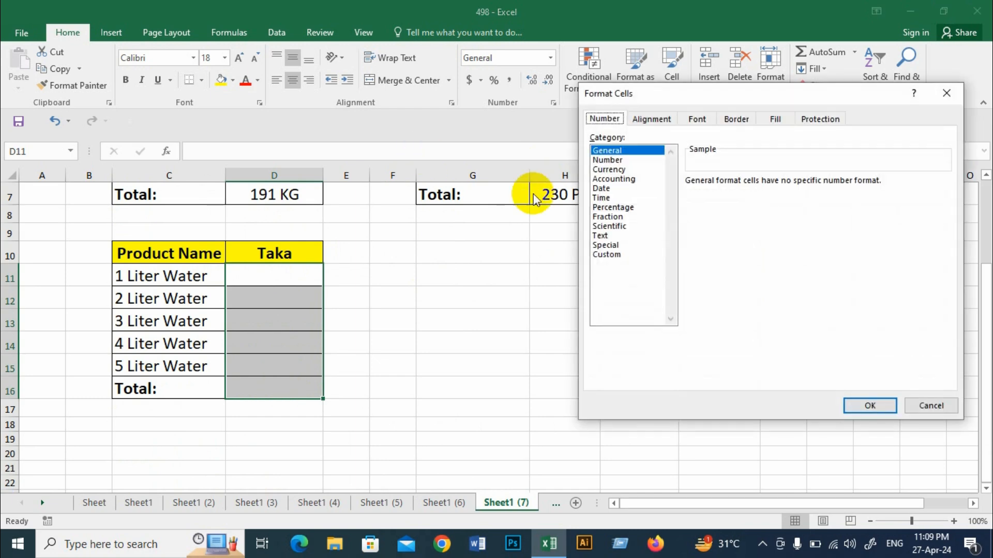
click(615, 256)
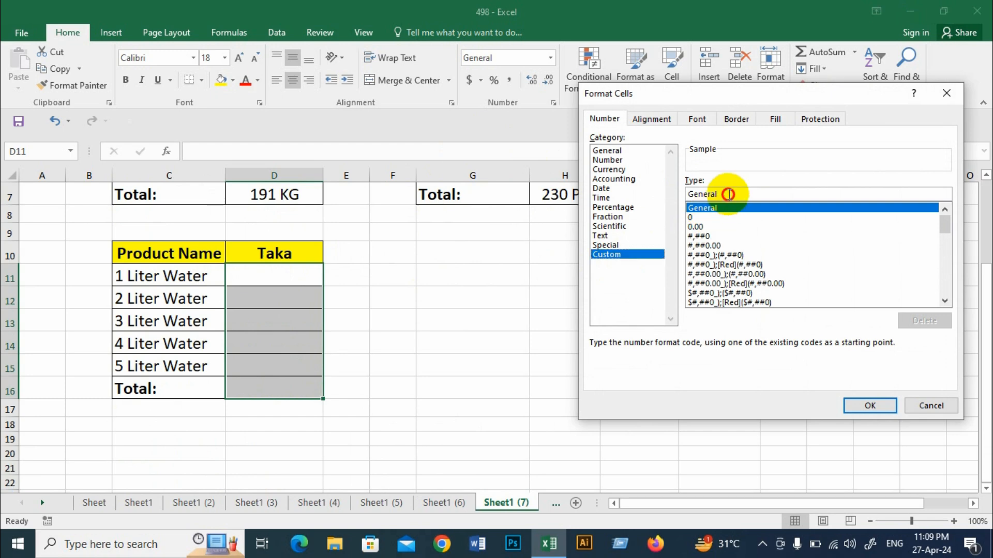
drag(716, 194, 672, 194)
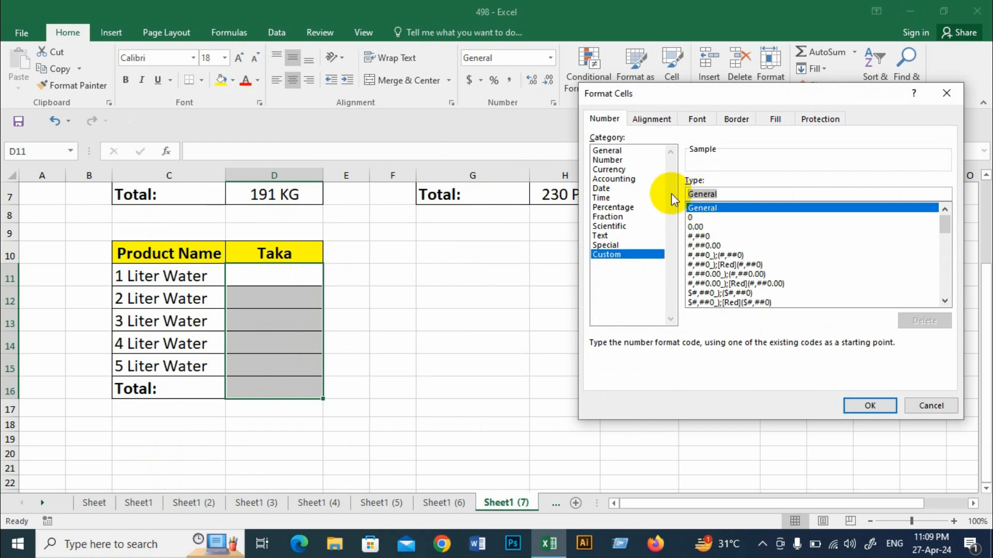
text(")
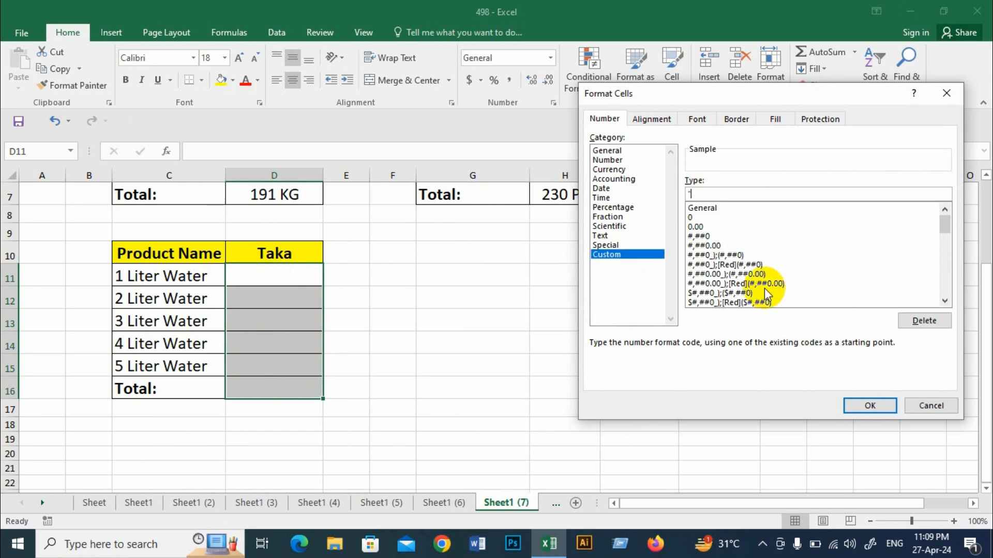
text(TK" #)
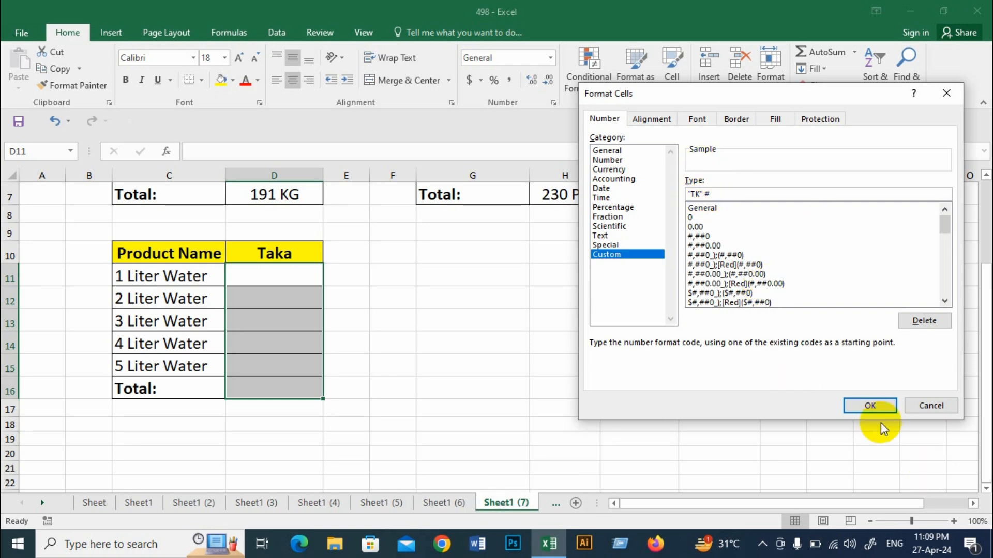
click(872, 403)
Step: Enter 2500 for 1 Liter Water in D11 and 5000 for 2 Liter Water in D12
click(290, 276)
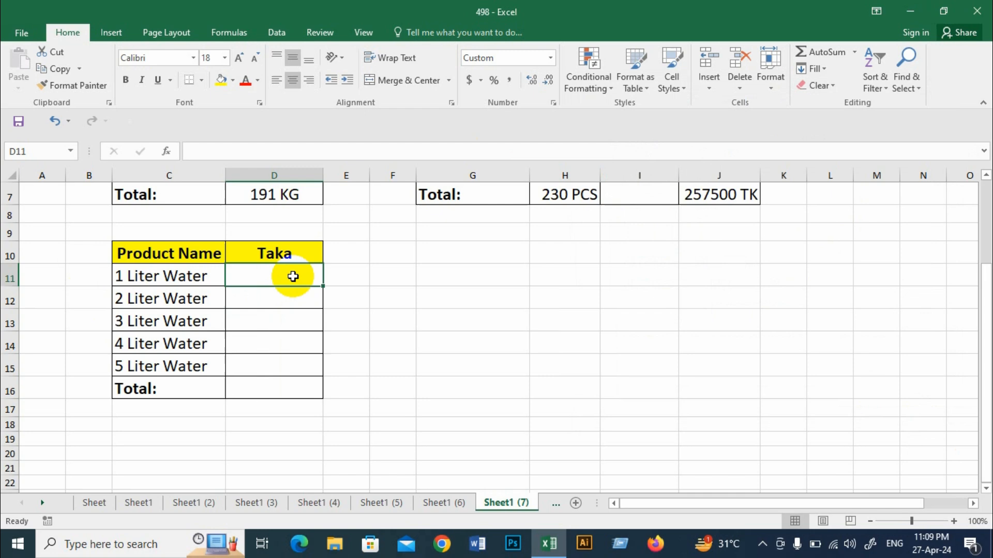
text(2500)
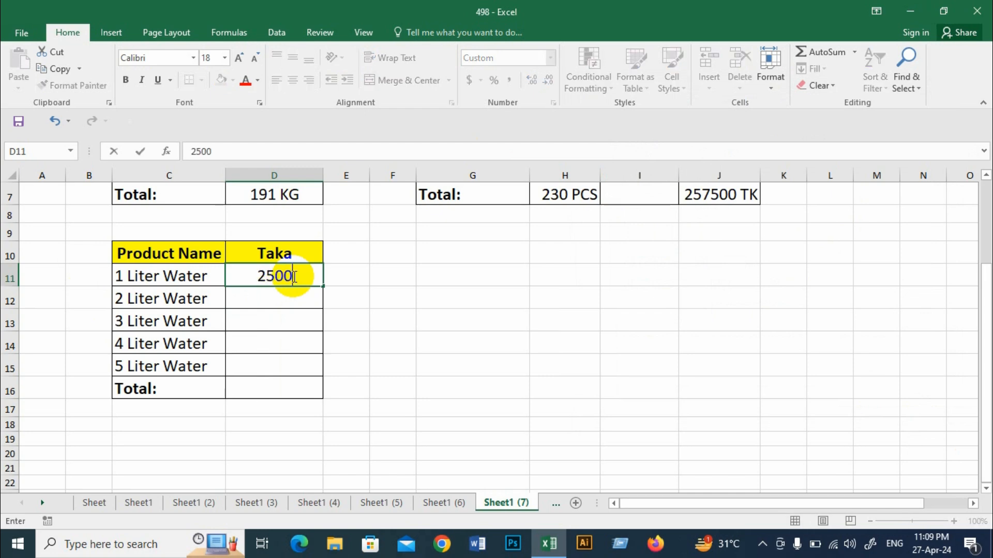
click(288, 302)
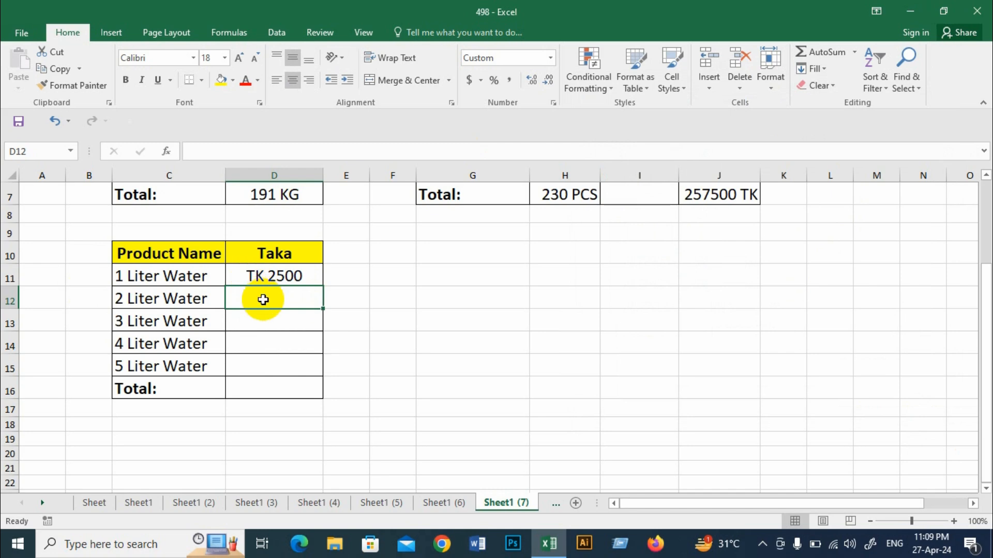
text(5000)
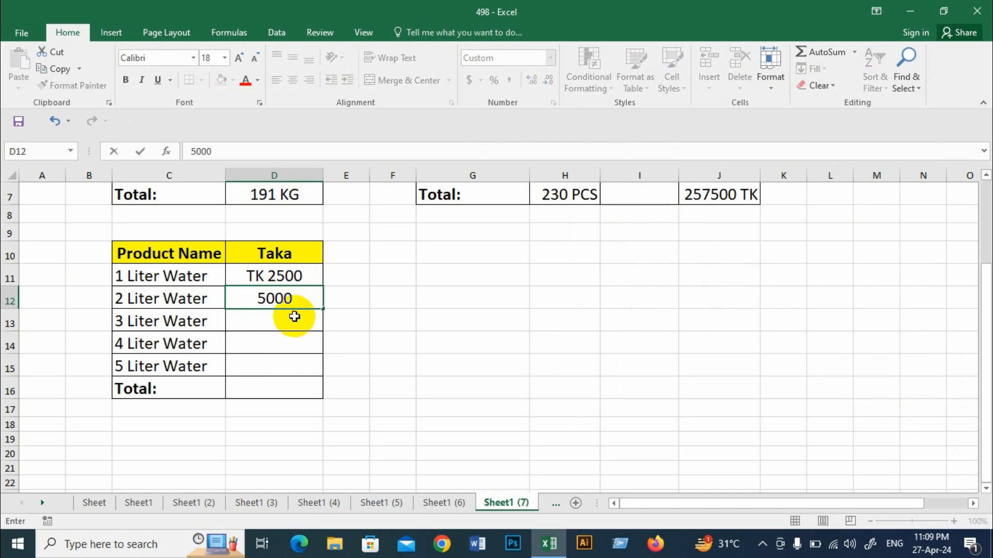
key(Return)
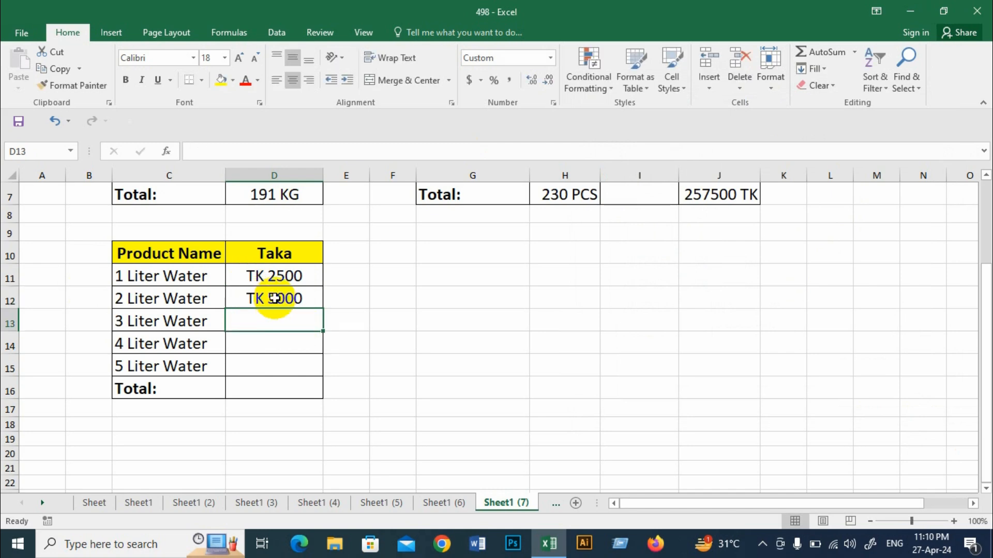
Step: Total the Taka amounts D11:D15 in D16 with AutoSum
click(278, 392)
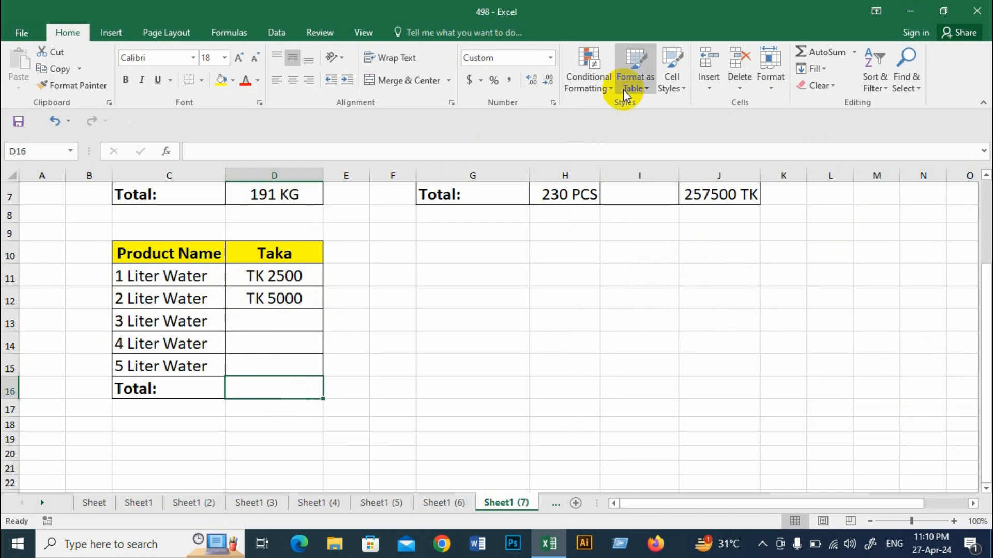
click(815, 52)
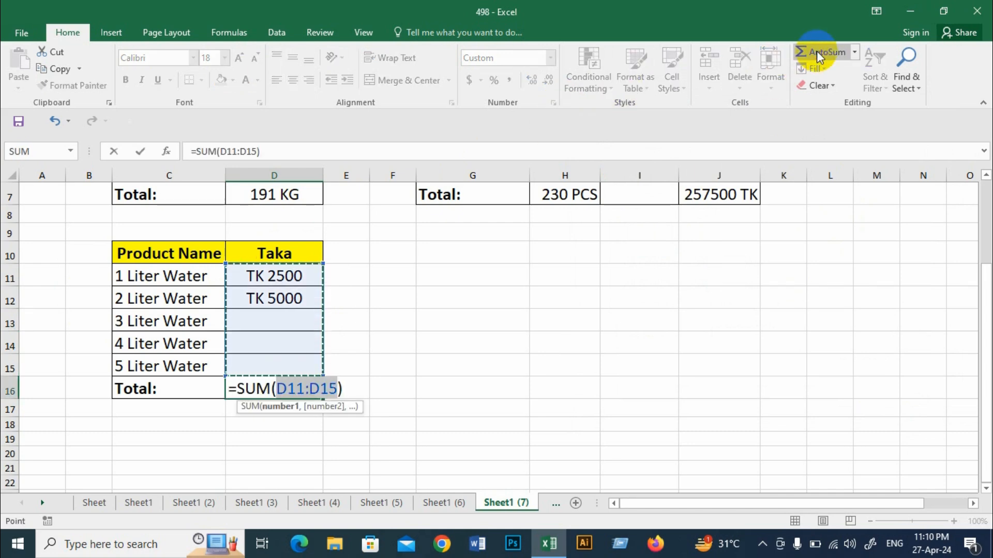
key(Return)
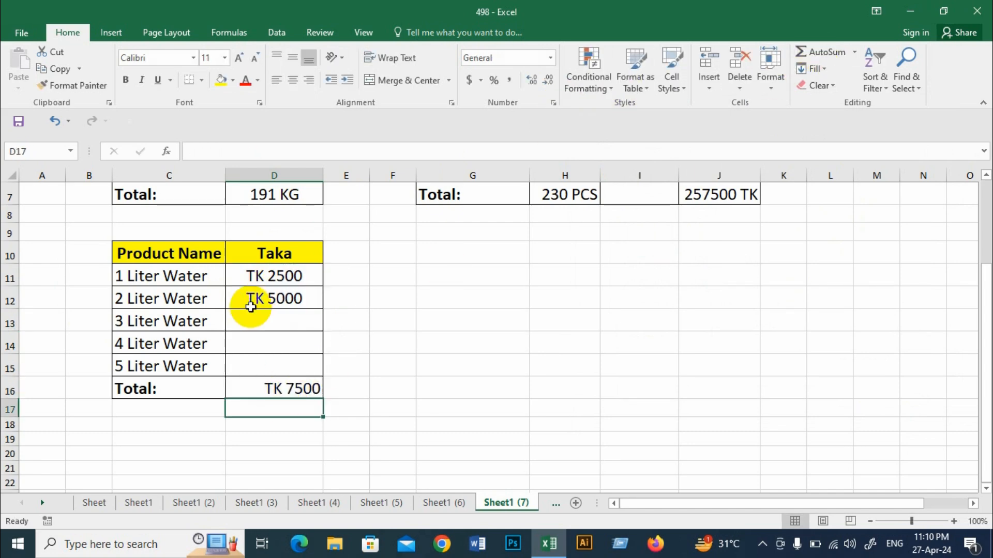
scroll(532, 370, up, 2)
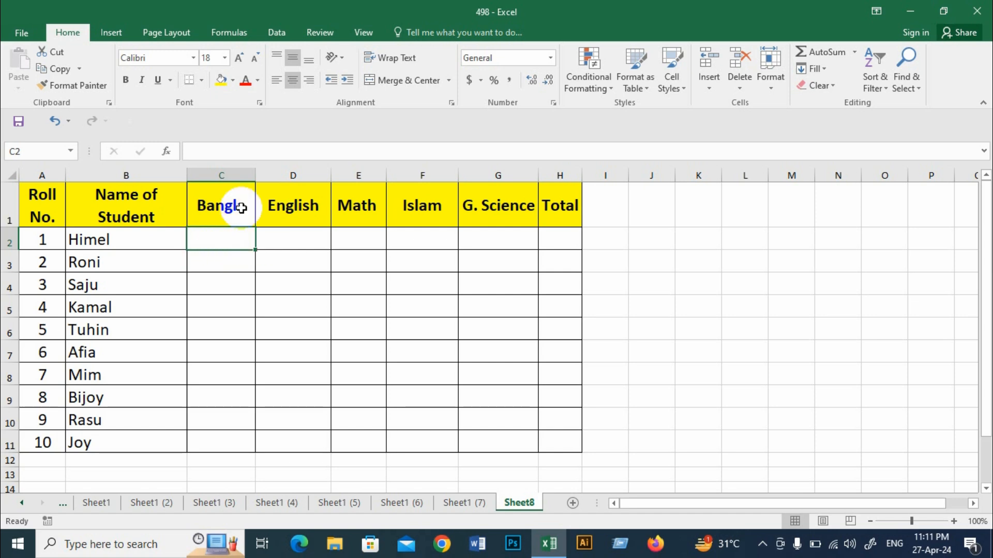
Step: On Sheet8, enter trial marks for roll number 1: 25 for Bangla in C2 and 10 for English in D2
text(25)
click(290, 256)
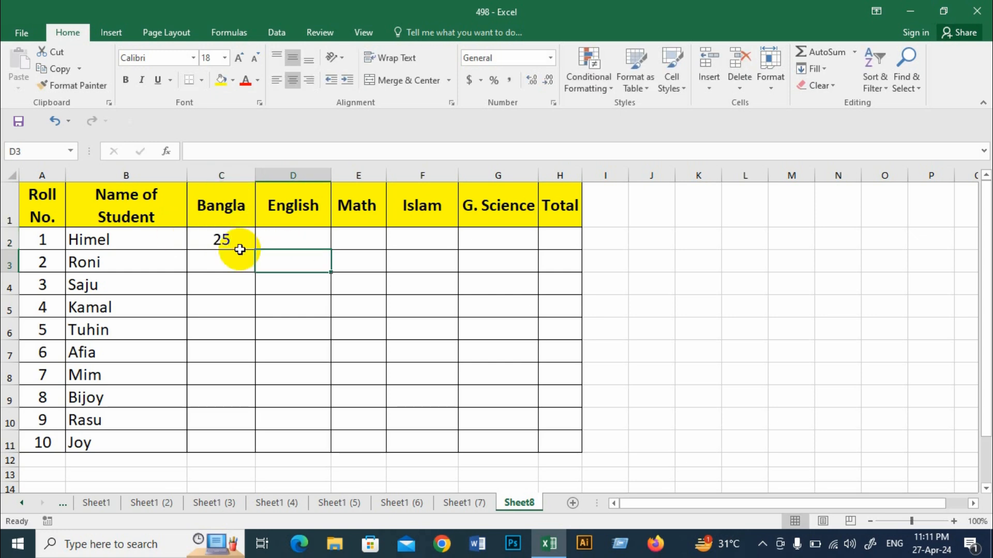
click(284, 237)
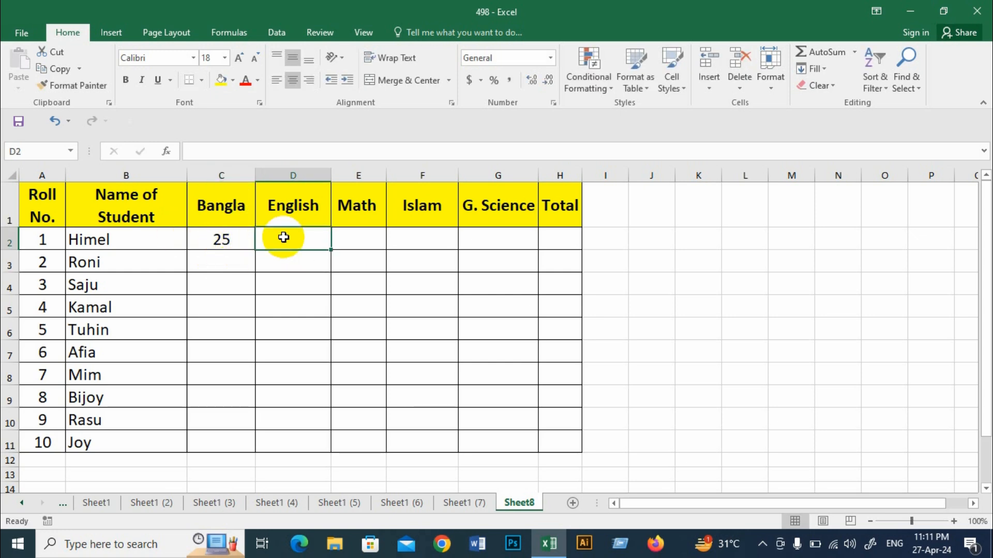
text(10)
click(284, 289)
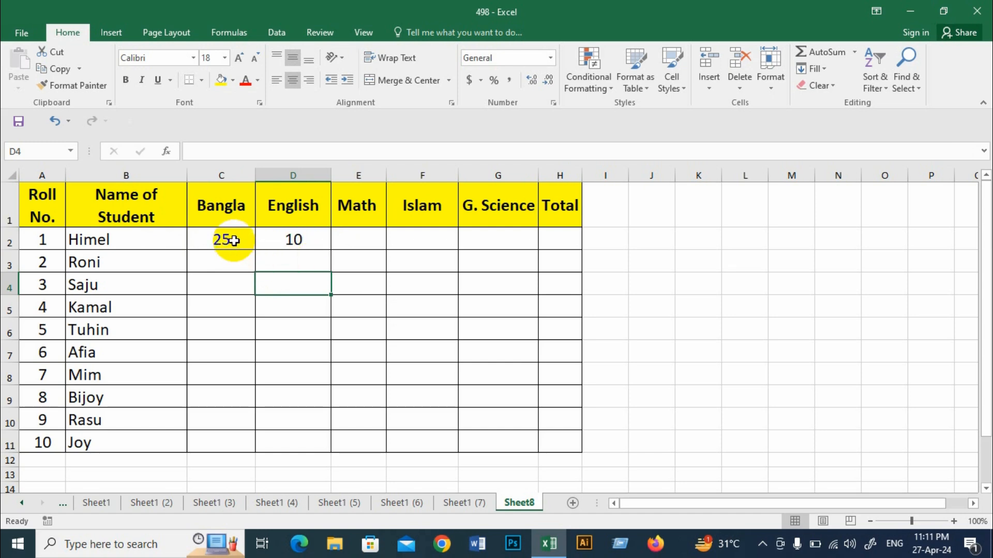
Step: Clear the mark cells C2:H11 and give them the custom number format [red][<33]# for marks below 33
drag(233, 240, 553, 442)
key(Delete)
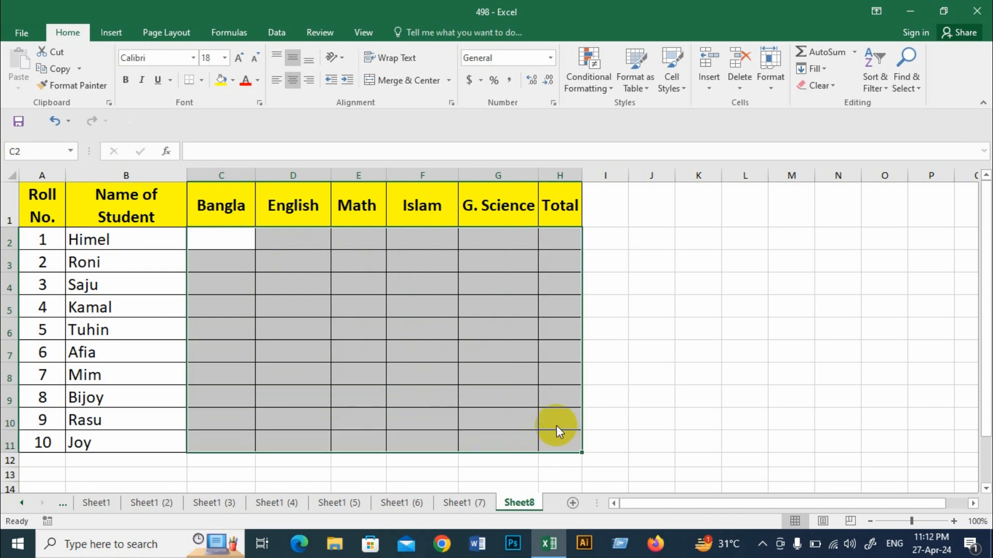
key(ctrl+1)
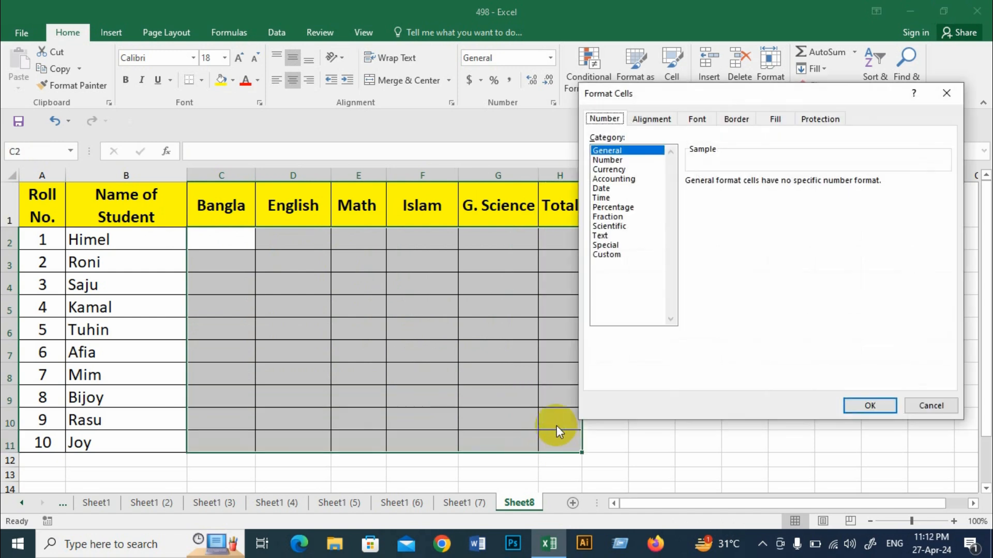
click(614, 256)
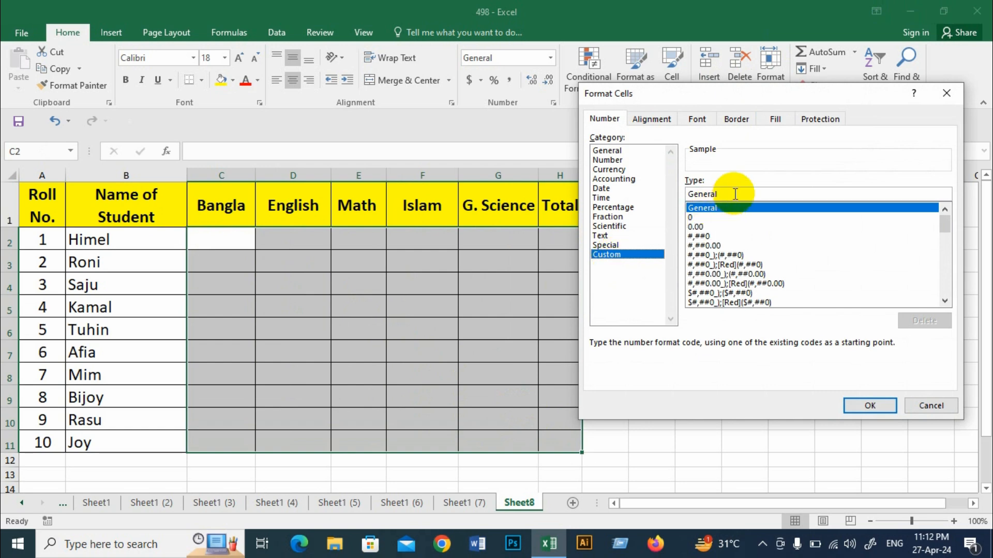
click(688, 192)
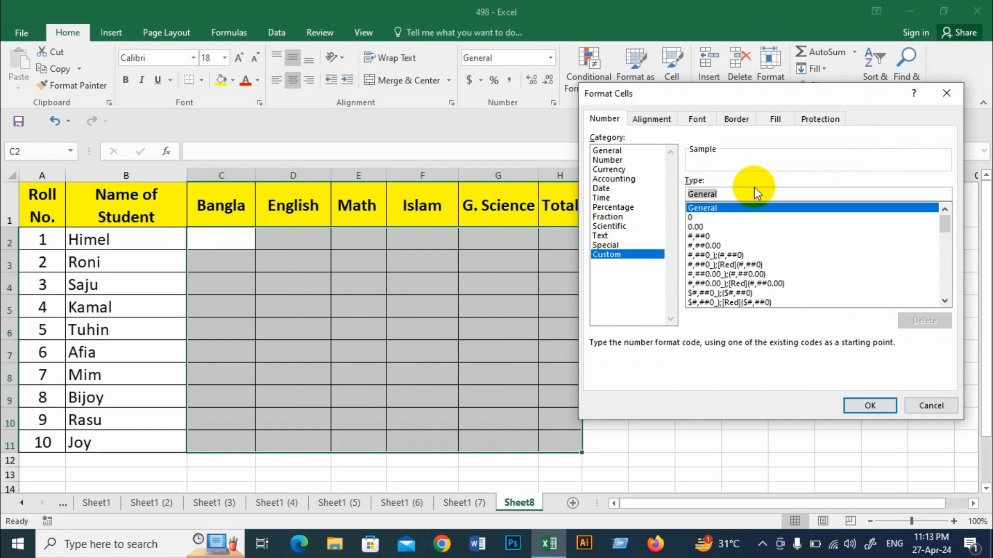
text([)
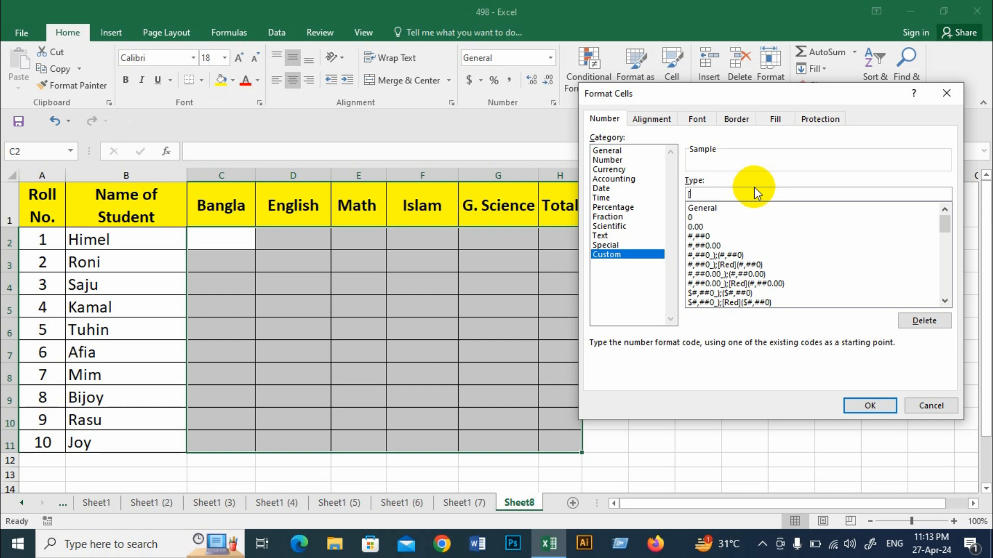
text(red])
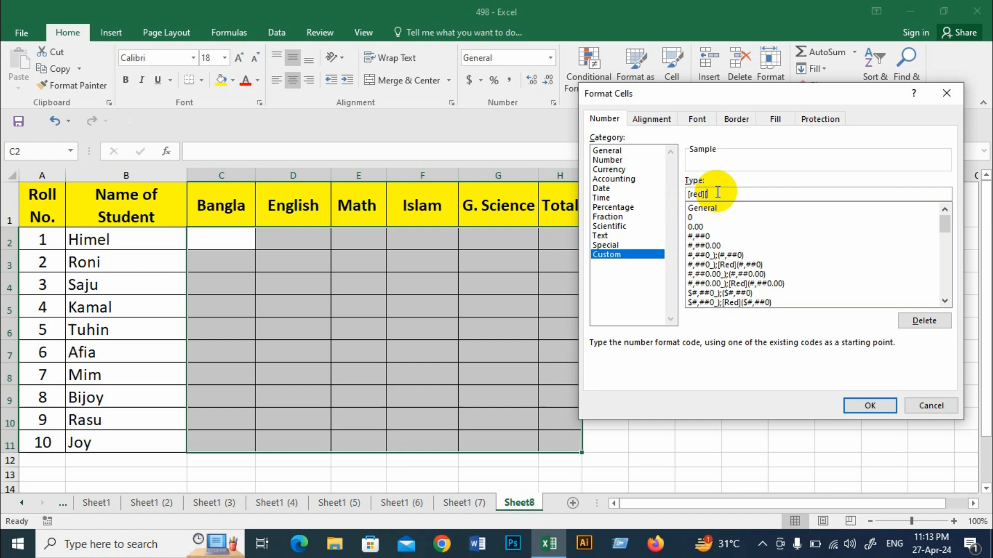
text(<33])
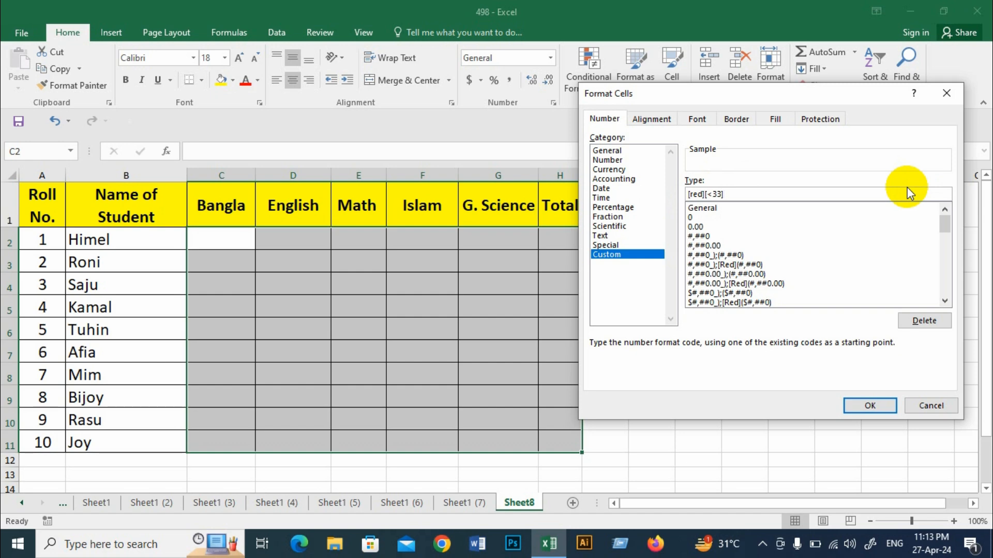
text(#)
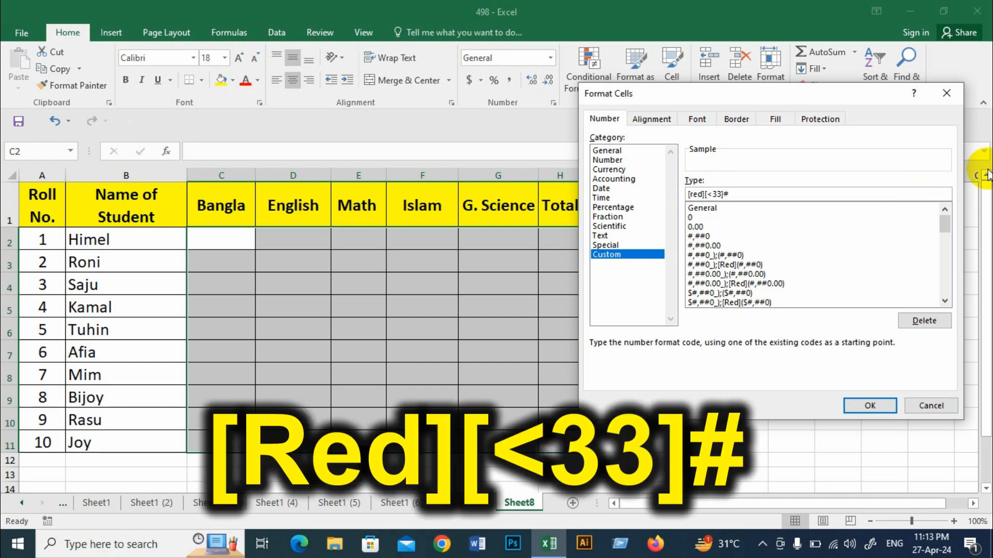
click(870, 406)
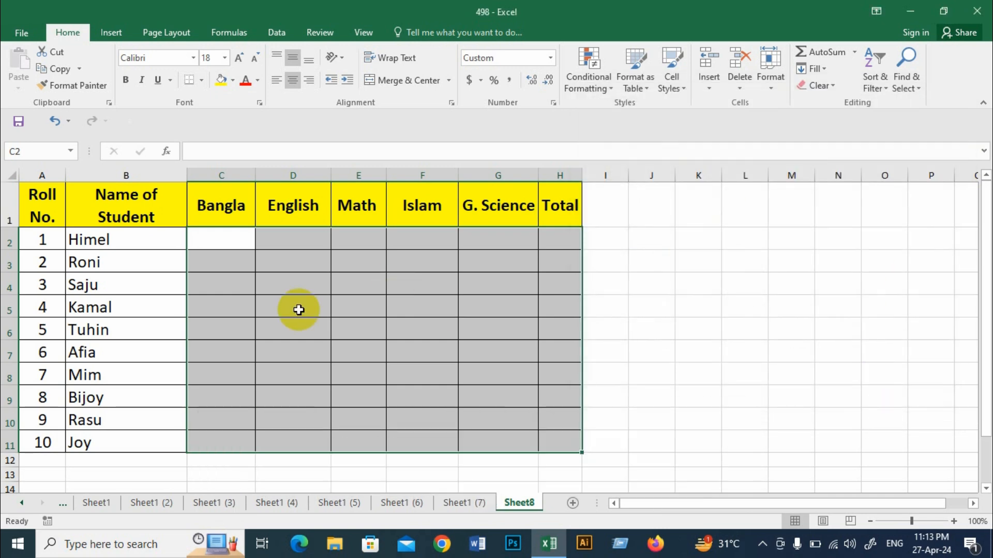
Step: Enter 25 as the Bangla mark for roll number 1 in C2
click(230, 240)
text(25)
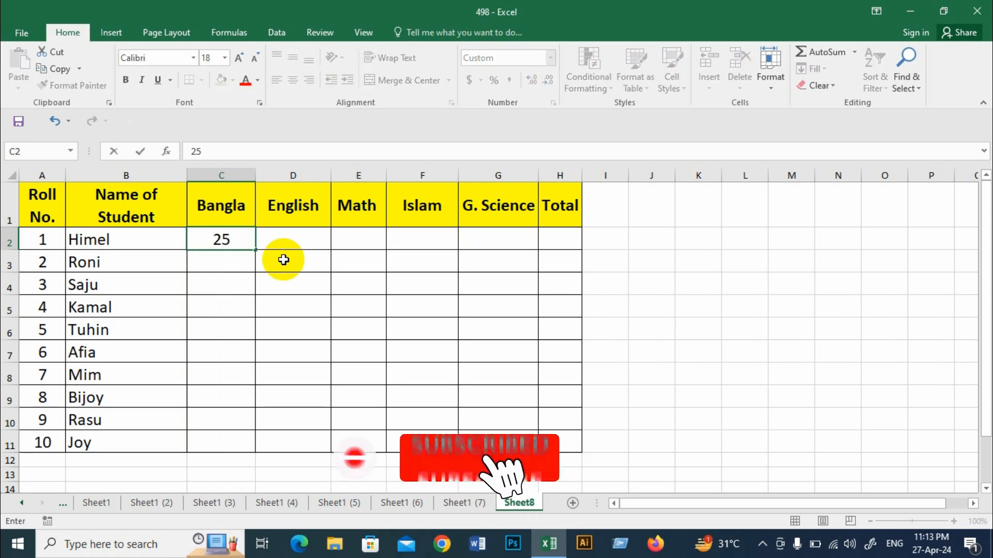
click(292, 283)
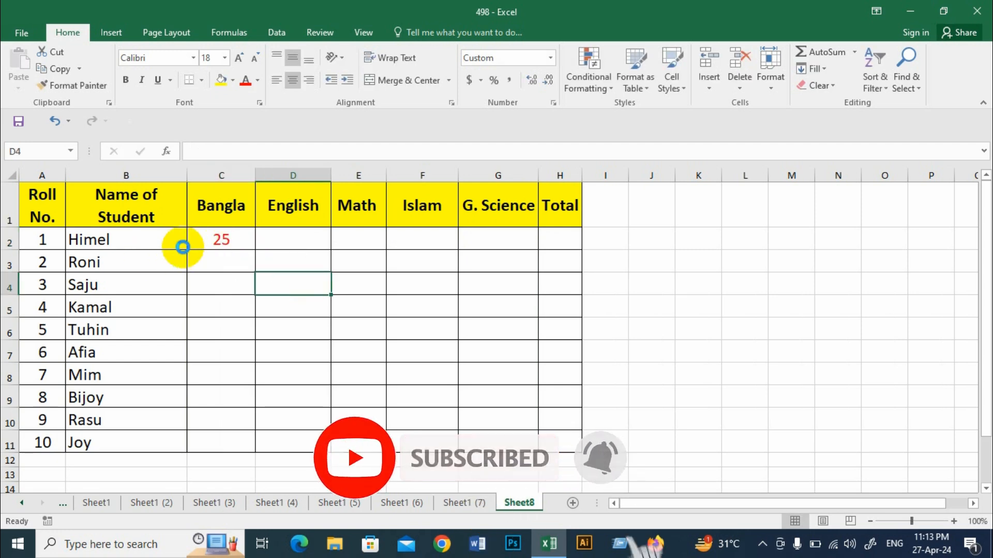
Step: Enter 65 as the English mark for roll number 1 in D2
ctrl+scroll(366, 268, up, 3)
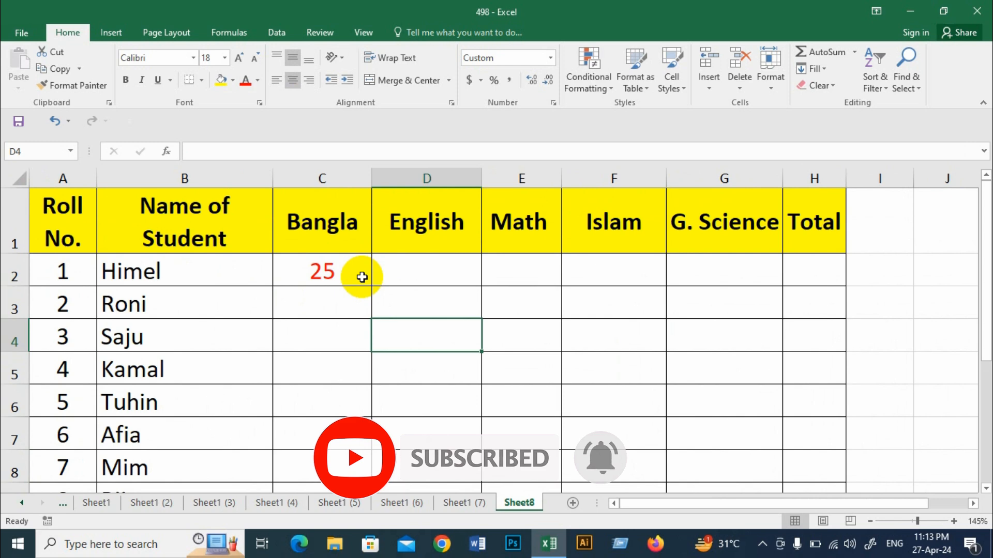
click(399, 269)
text(65)
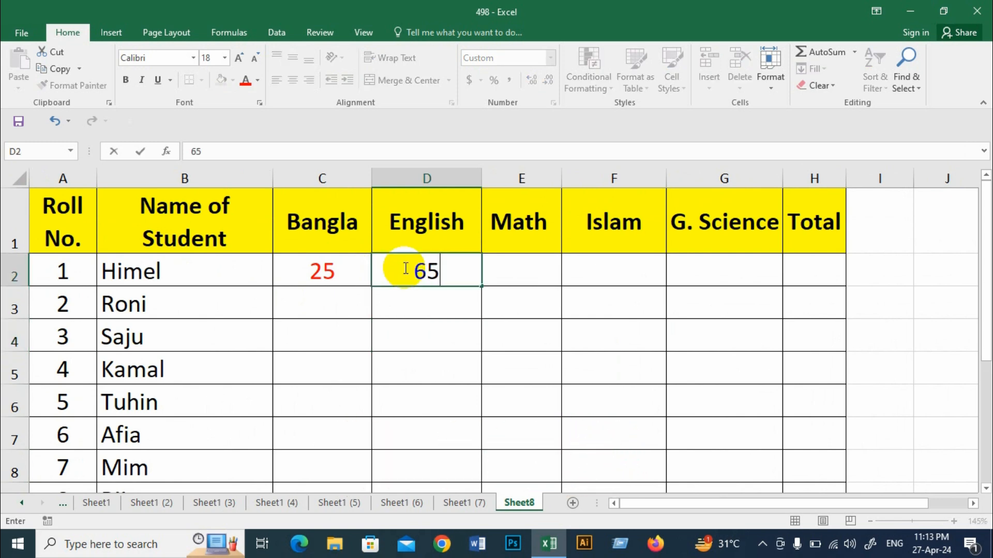
click(543, 305)
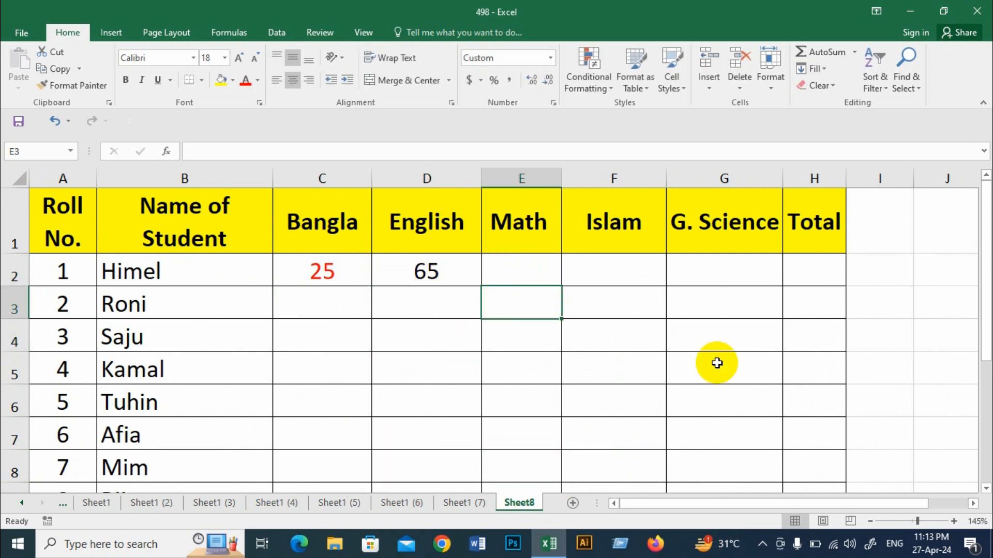
Step: Enter marks for roll number 3: 10 for Math in E4 and 25 for English in D4
click(536, 342)
text(10)
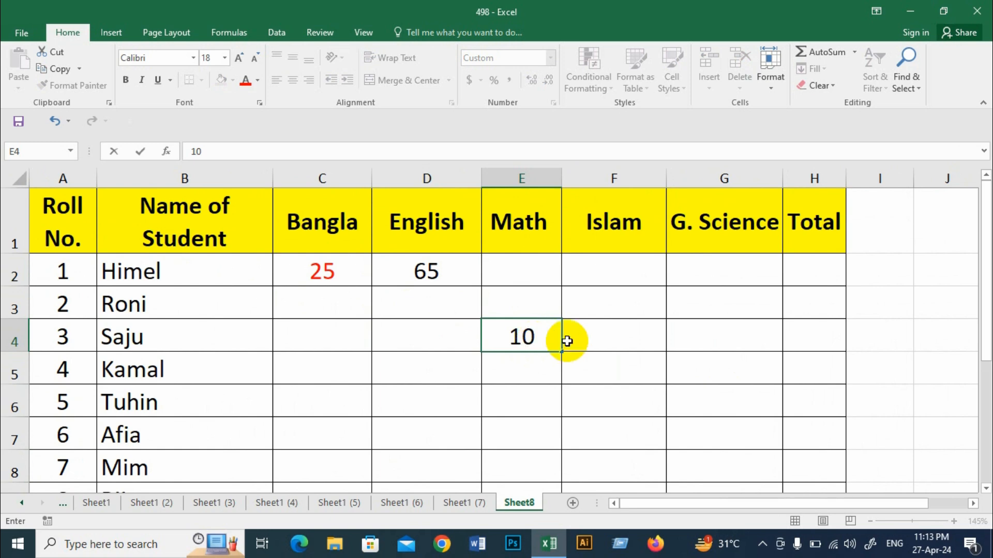
click(599, 343)
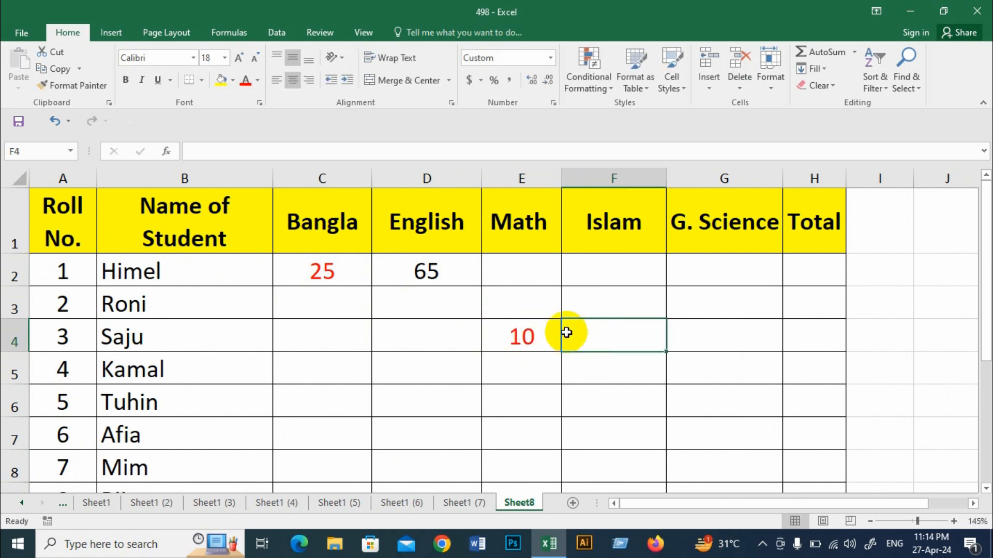
click(384, 336)
text(25)
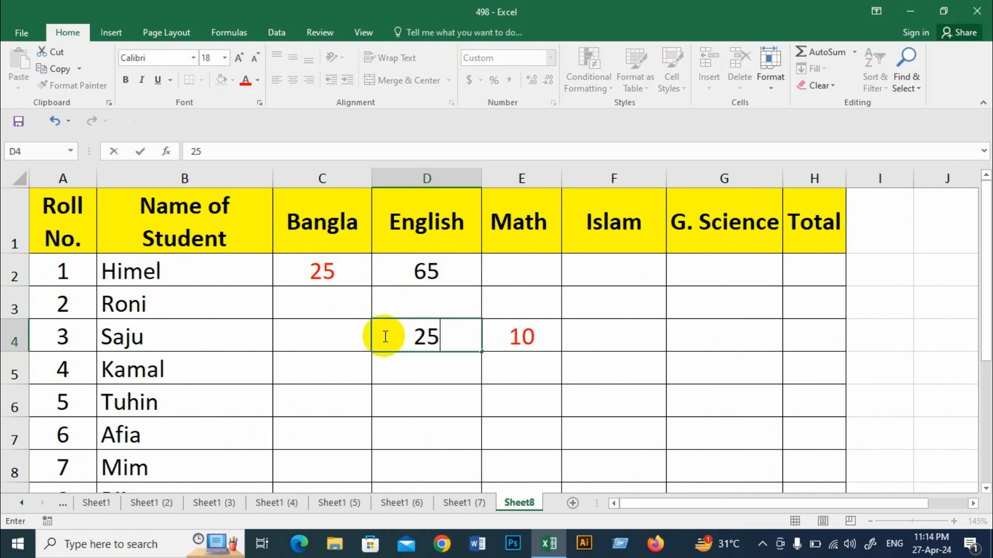
Step: Enter 36 as the Math mark for roll number 1 in E2
click(544, 265)
text(36)
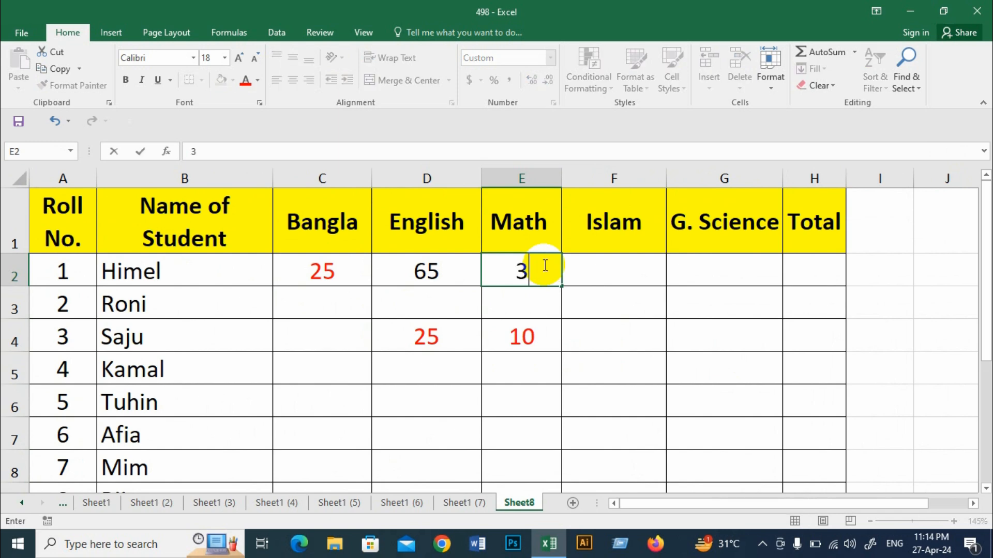
click(587, 275)
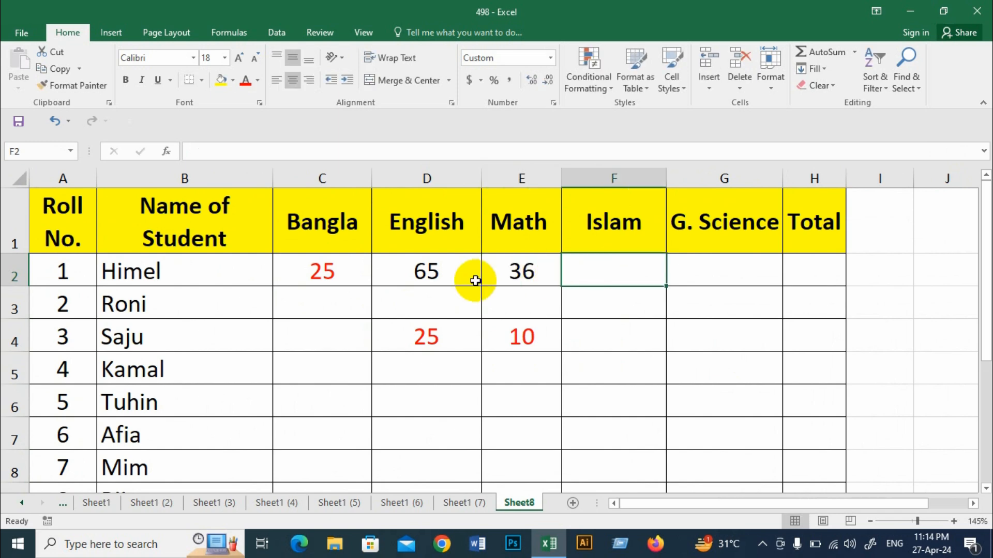